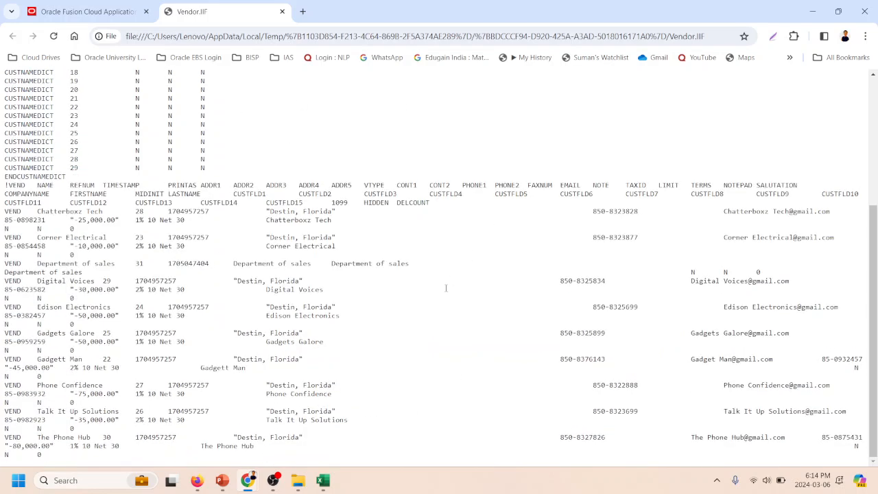
# - Switch to the Excel migration worksheet and highlight the CUSTNAMEDICT rows 5 to 34, then the vendor rows 37 to 46
pyautogui.click(323, 480)
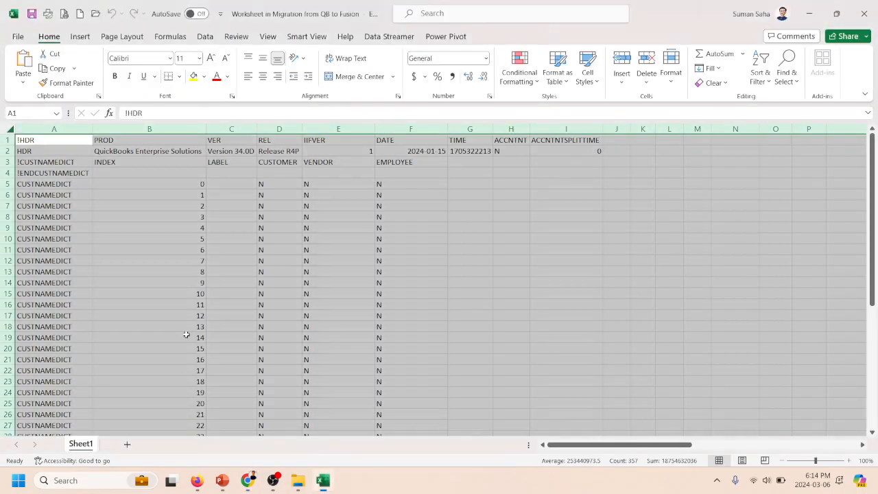
pyautogui.scroll(-8, 79, 157)
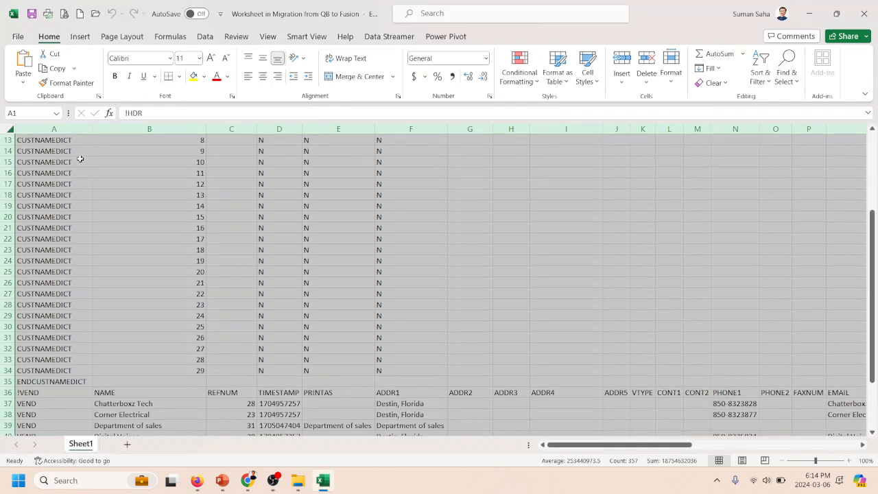
pyautogui.scroll(8, 82, 300)
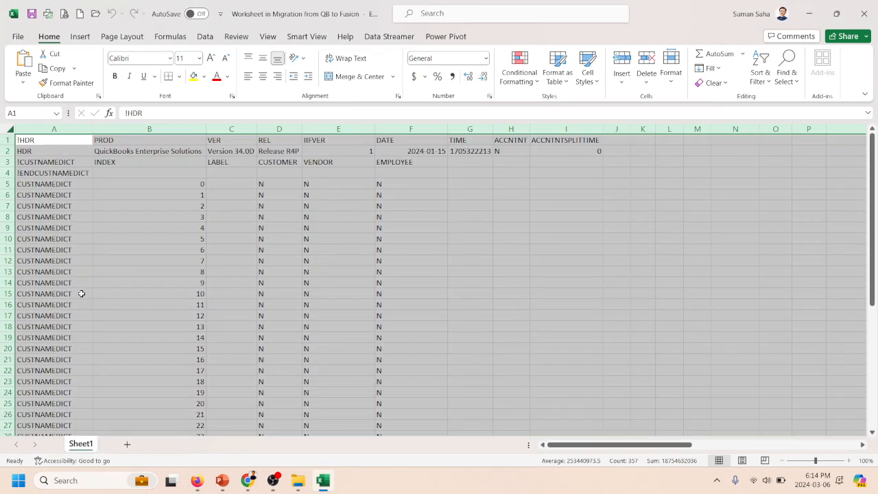
pyautogui.moveTo(5, 184); pyautogui.dragTo(21, 348)
pyautogui.scroll(5, 41, 296)
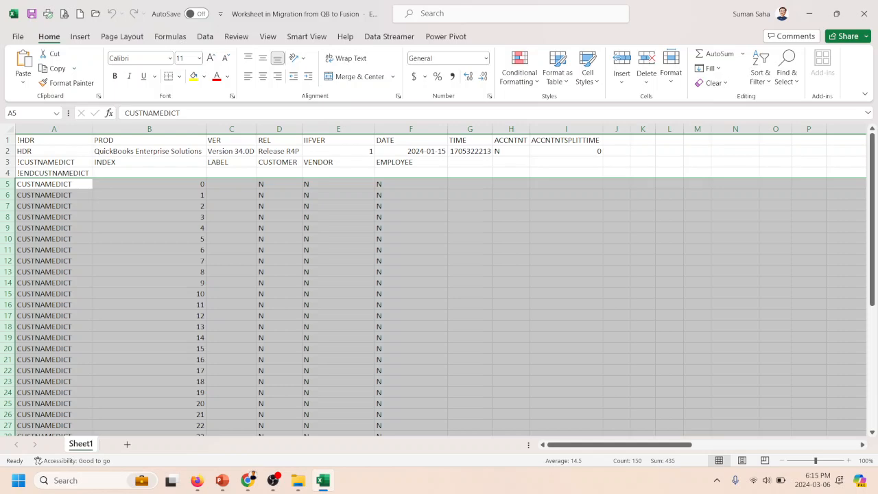
pyautogui.scroll(-4, 36, 190)
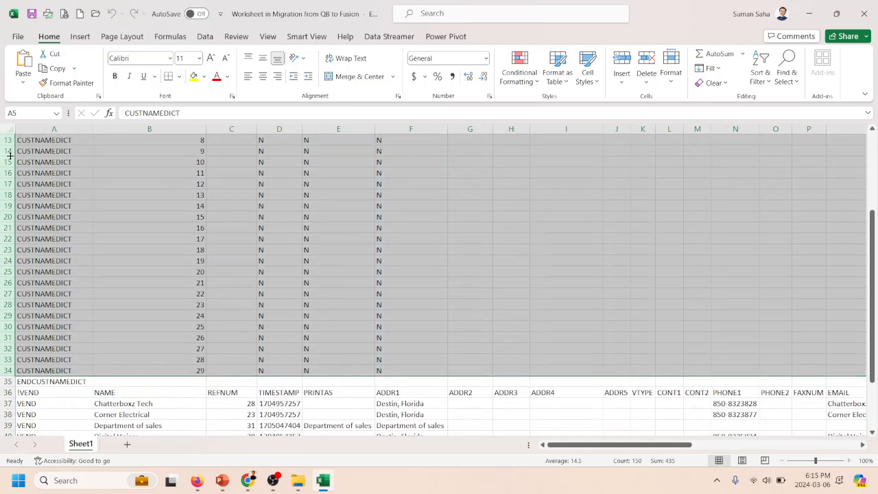
pyautogui.scroll(-4, 103, 350)
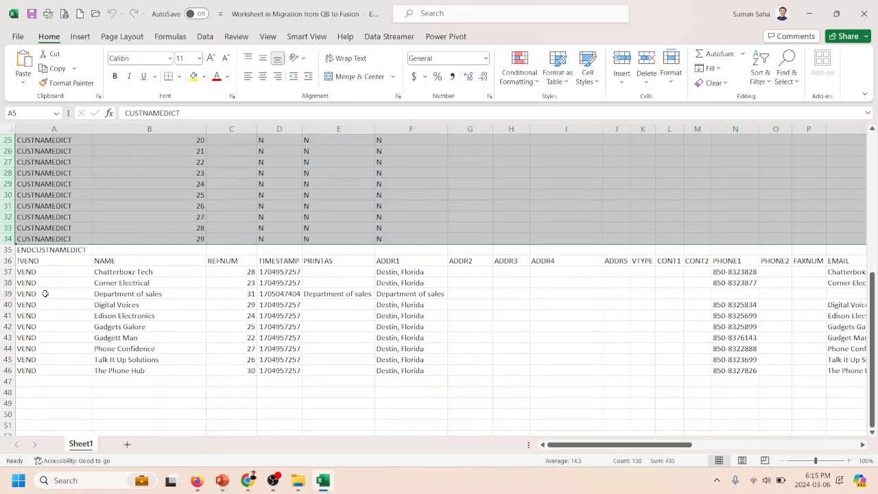
pyautogui.moveTo(3, 272); pyautogui.dragTo(4, 370)
# - Highlight rows 4 to 34 and look over the custom name dictionary block above the vendor records
pyautogui.scroll(8, 17, 332)
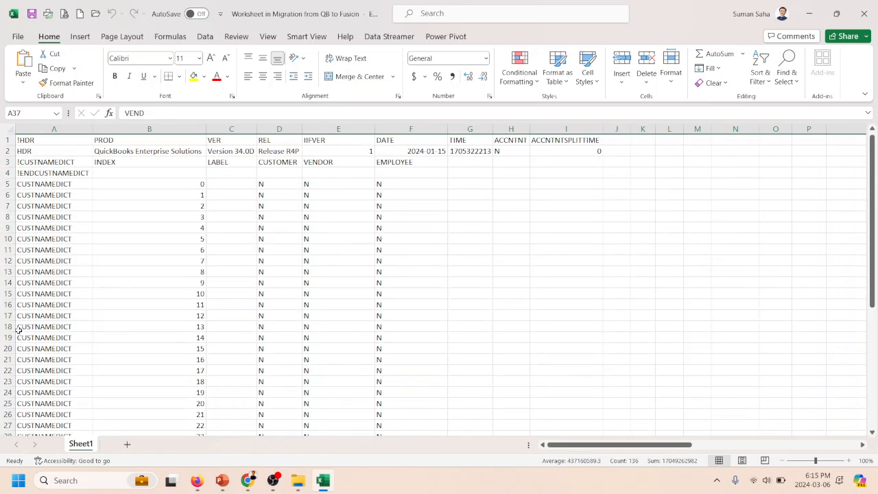
pyautogui.click(5, 173)
pyautogui.moveTo(4, 172); pyautogui.dragTo(6, 420)
pyautogui.scroll(-8, 173, 273)
pyautogui.scroll(11, 173, 273)
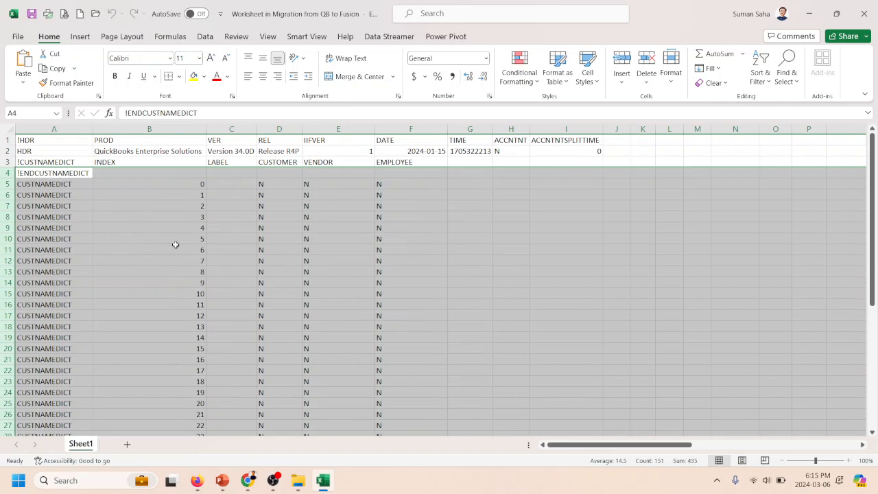
pyautogui.scroll(-4, 176, 244)
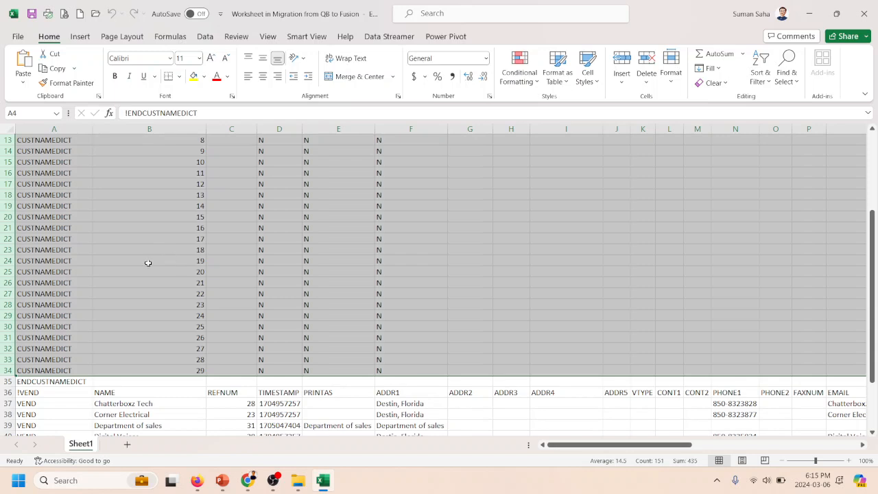
pyautogui.scroll(2, 158, 256)
pyautogui.scroll(3, 158, 256)
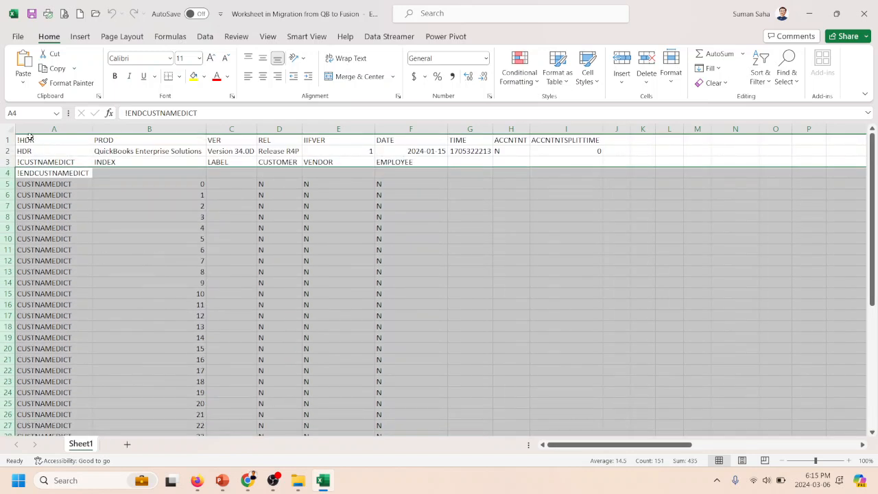
# - Select the entire vendor export sheet
pyautogui.click(11, 127)
pyautogui.click(198, 230)
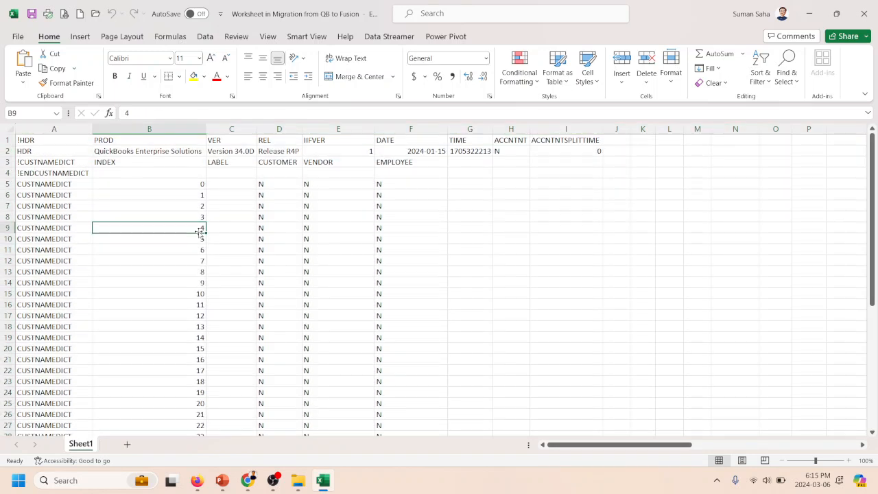
pyautogui.click(10, 128)
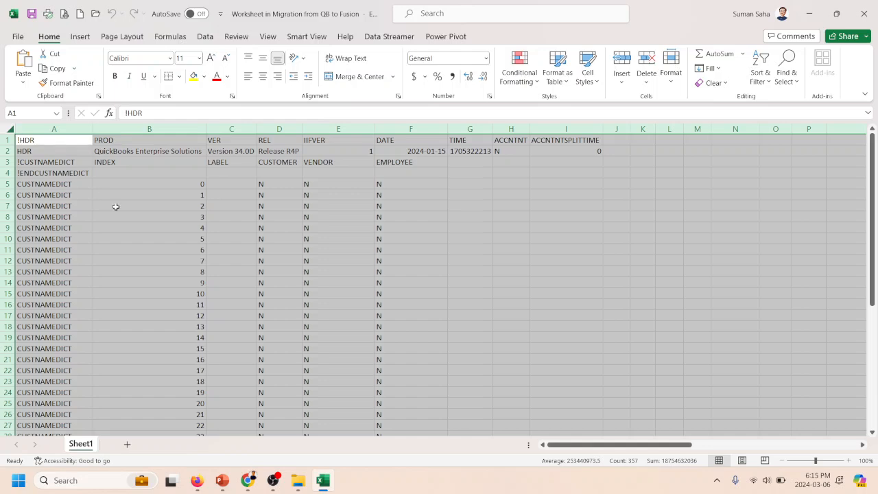
# - Examine the vendor header fields in row 36 one by one, from !VEND through ADDR1
pyautogui.scroll(-8, 128, 219)
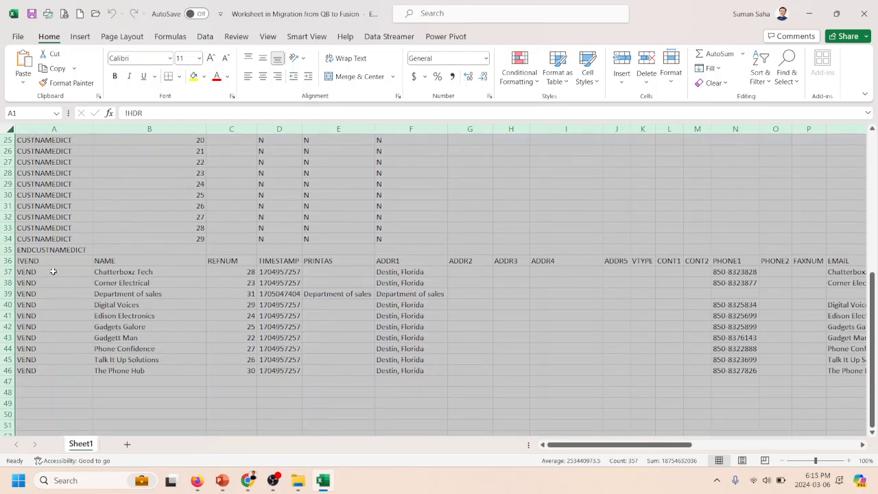
pyautogui.click(18, 262)
pyautogui.click(7, 261)
pyautogui.click(64, 261)
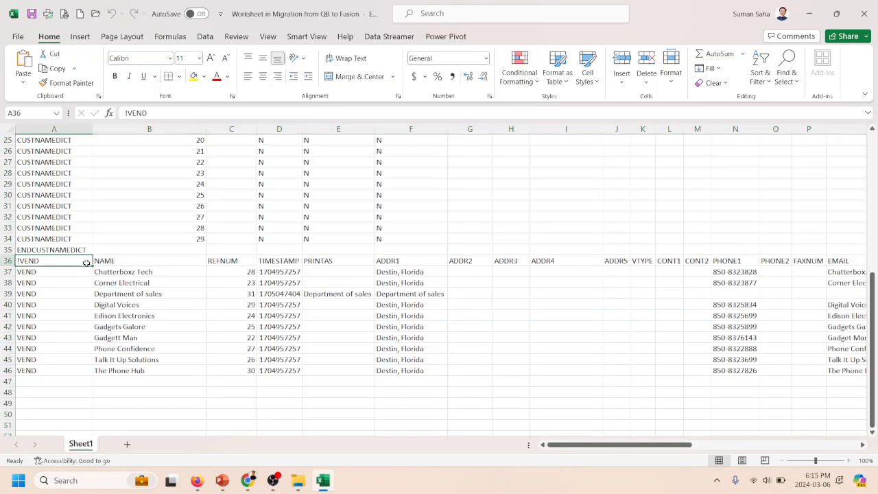
pyautogui.click(139, 261)
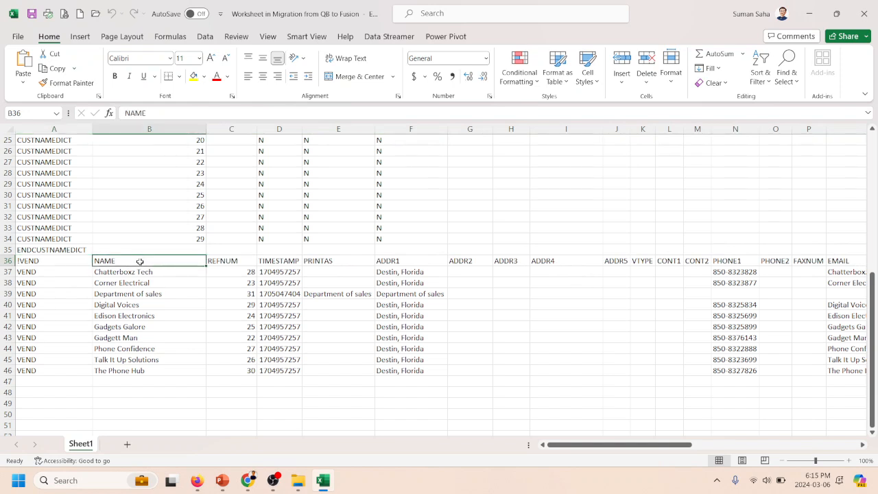
pyautogui.click(81, 253)
pyautogui.click(143, 264)
pyautogui.click(248, 260)
pyautogui.click(287, 259)
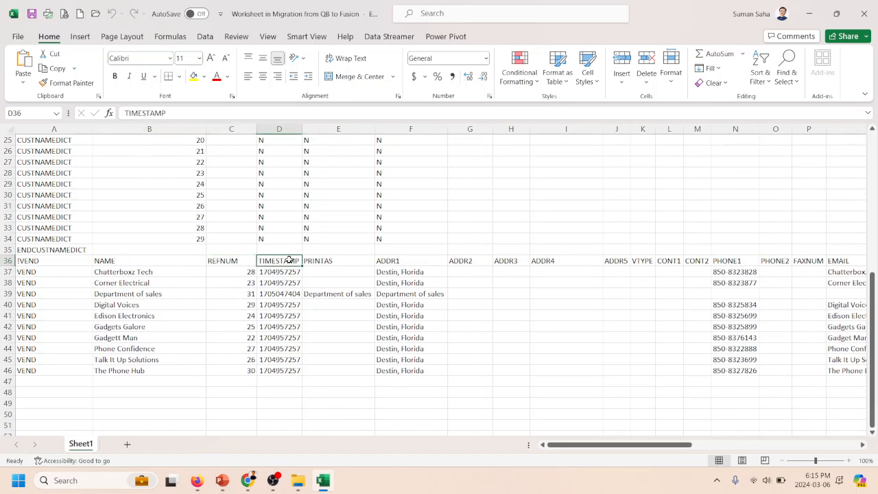
pyautogui.click(363, 261)
pyautogui.click(405, 261)
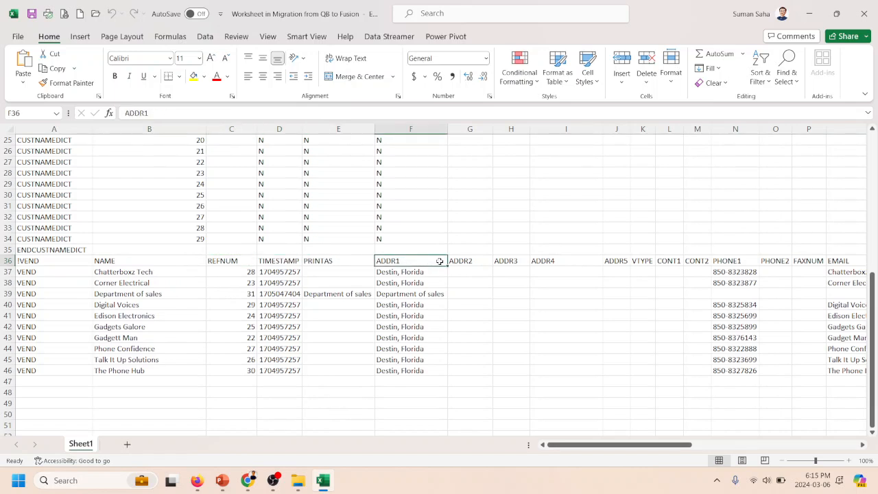
# - Step through the remaining address headers in row 36, from ADDR2 to VTYPE
pyautogui.press('Right')
pyautogui.press('Right')
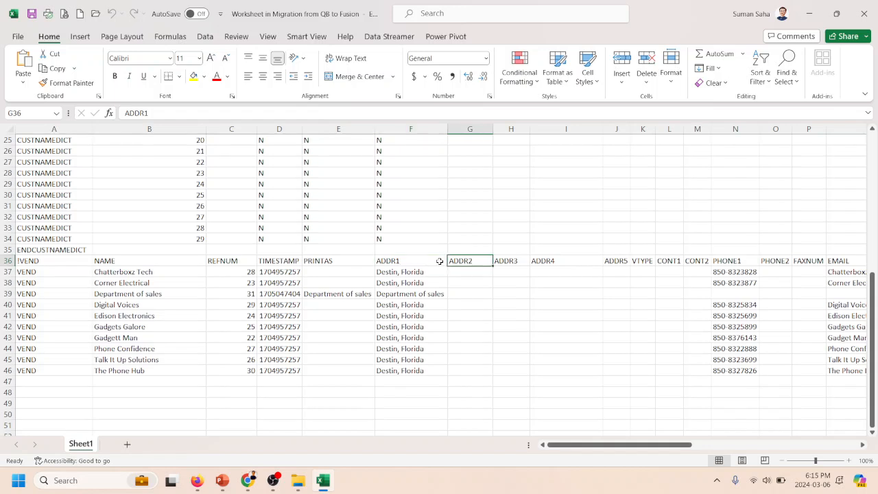
pyautogui.press('Right')
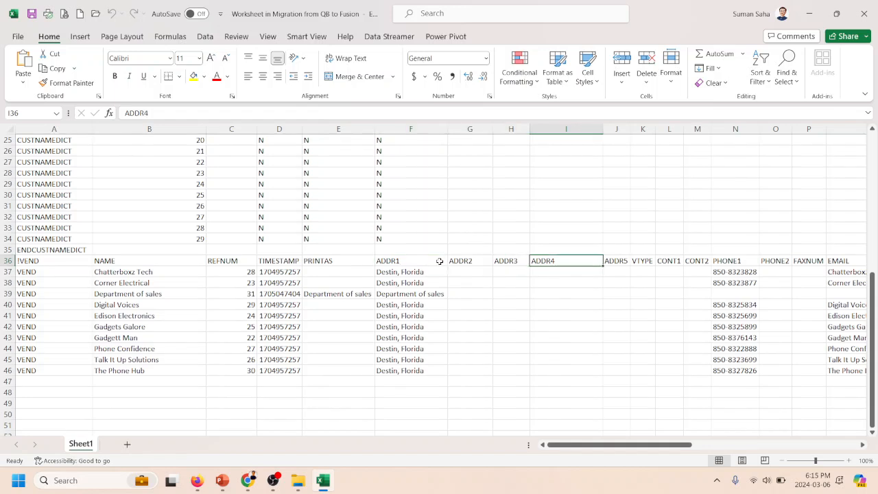
pyautogui.press('Right')
# - Review the CONT1, CONT2 and PHONE1 headers in row 36
pyautogui.press('Right')
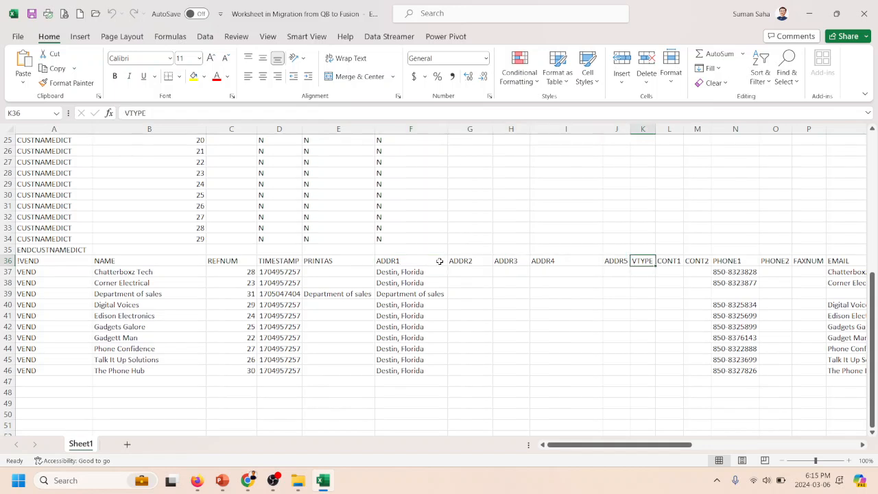
pyautogui.press('Right')
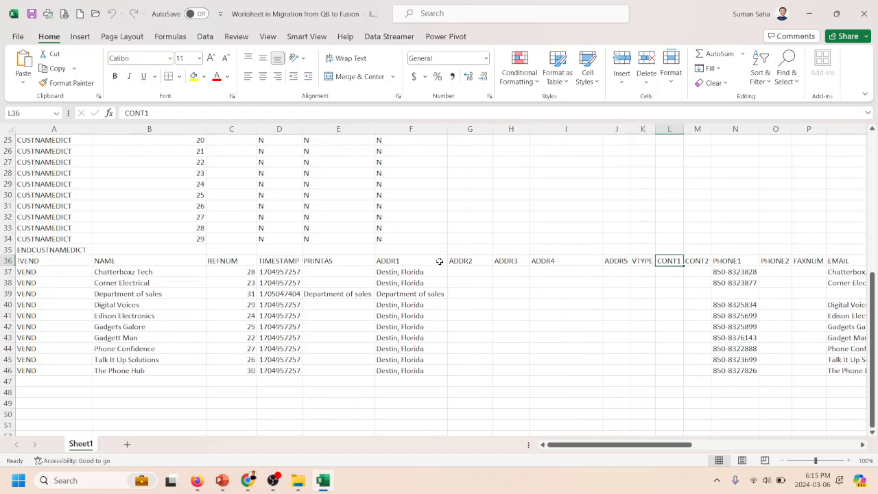
pyautogui.press('Right')
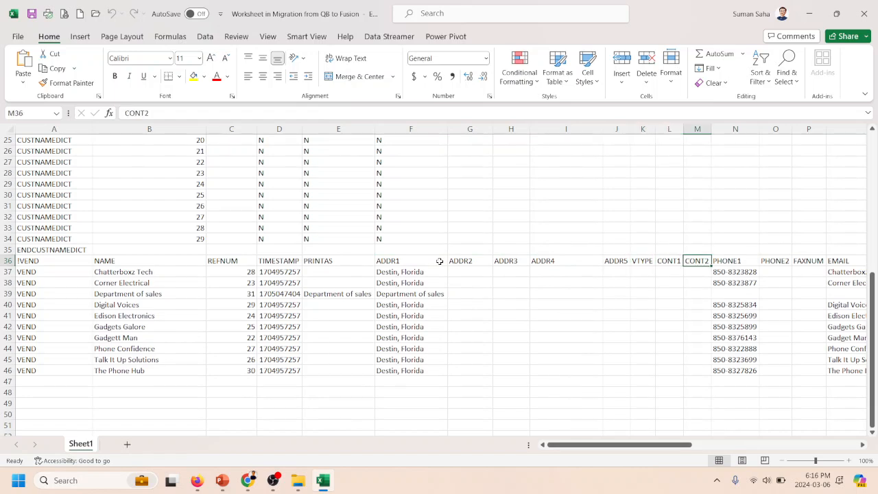
pyautogui.press('Right')
pyautogui.press('Left')
pyautogui.press('Left')
pyautogui.press('Left')
pyautogui.press('Right')
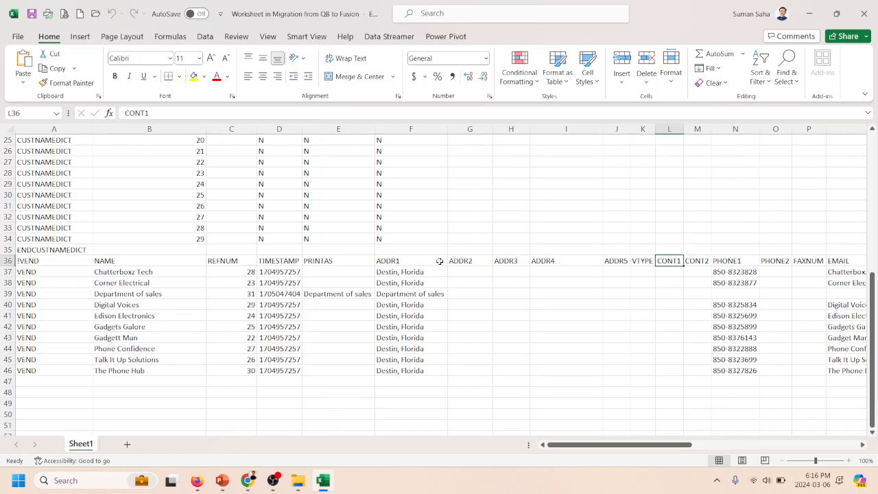
pyautogui.press('Right')
pyautogui.press('Right')
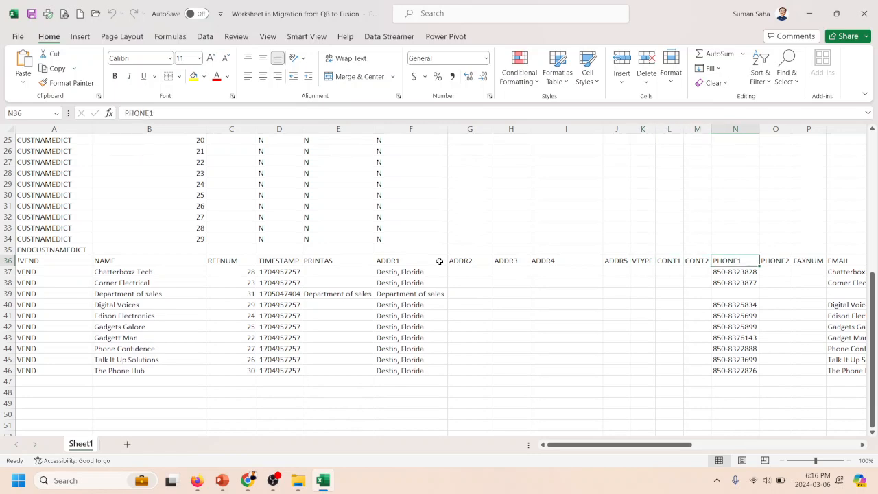
# - Step through the vendor headers from PHONE2 to TAXID, including FAXNUM, EMAIL and NOTE
pyautogui.press('Right')
pyautogui.press('Right')
pyautogui.press('Right')
pyautogui.press('Right')
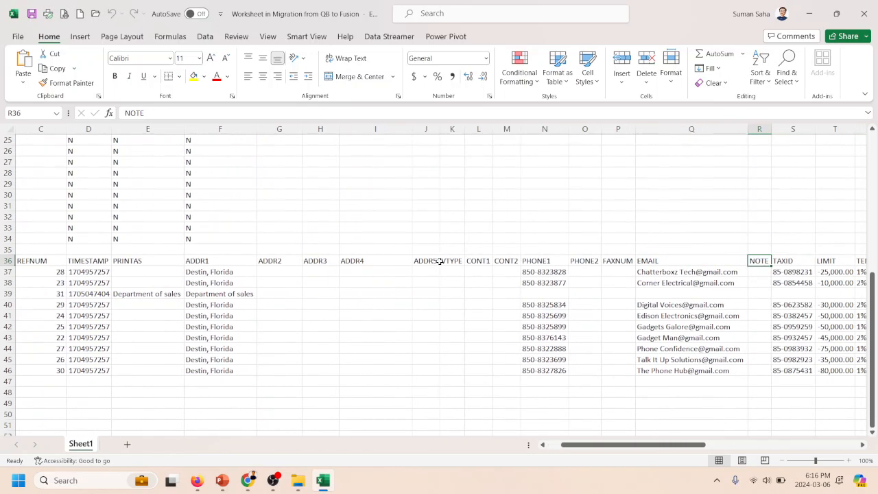
pyautogui.press('Left')
pyautogui.press('Right')
# - Review the TAXID, LIMIT and TERMS headers in row 36
pyautogui.press('Right')
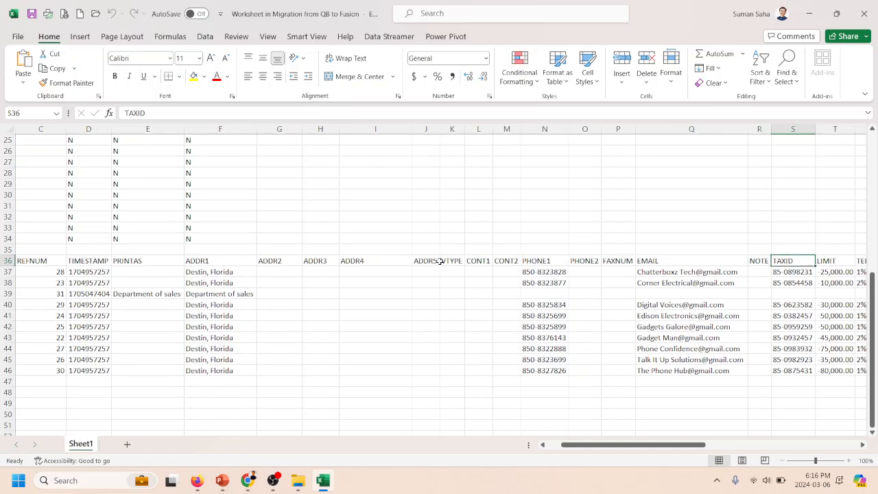
pyautogui.press('Right')
pyautogui.press('Left')
pyautogui.press('Left')
pyautogui.press('Right')
pyautogui.press('Right')
# - Examine the NOTEPAD and SALUTATION columns, including the first vendor's cells beneath the headers
pyautogui.press('Right')
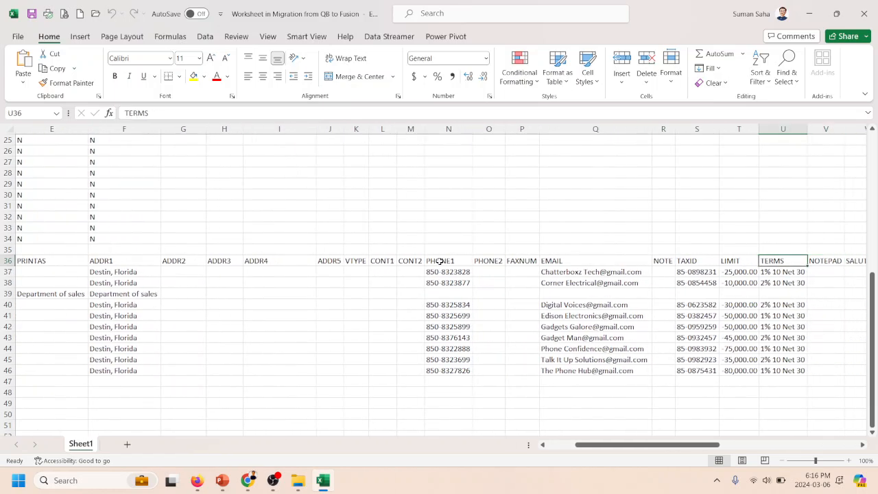
pyautogui.press('Left')
pyautogui.press('Right')
pyautogui.press('Right')
pyautogui.press('Right')
pyautogui.press('Right')
pyautogui.press('Right')
pyautogui.press('Left')
pyautogui.press('Left')
pyautogui.press('Left')
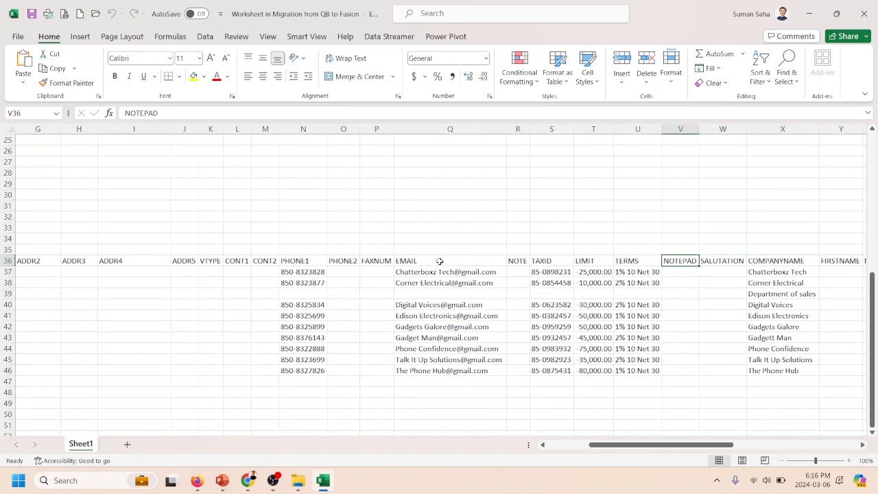
pyautogui.press('Right')
pyautogui.press('Left')
pyautogui.press('Right')
pyautogui.press('Left')
pyautogui.press('Down')
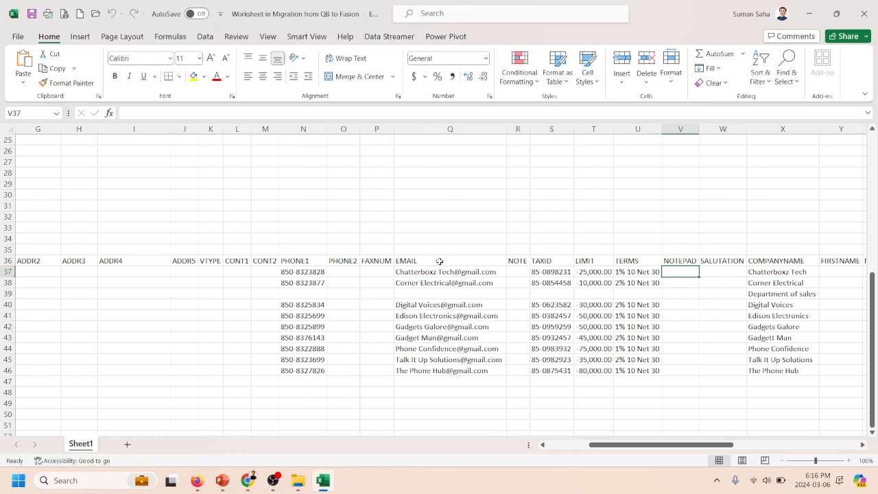
pyautogui.press('Right')
pyautogui.press('Up')
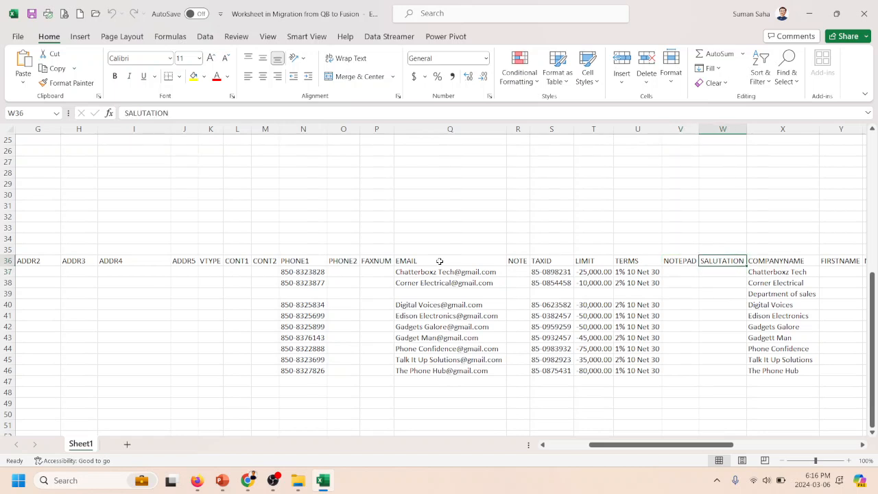
# - Review the COMPANYNAME and FIRSTNAME headers in row 36
pyautogui.press('Right')
pyautogui.press('Right')
pyautogui.press('Left')
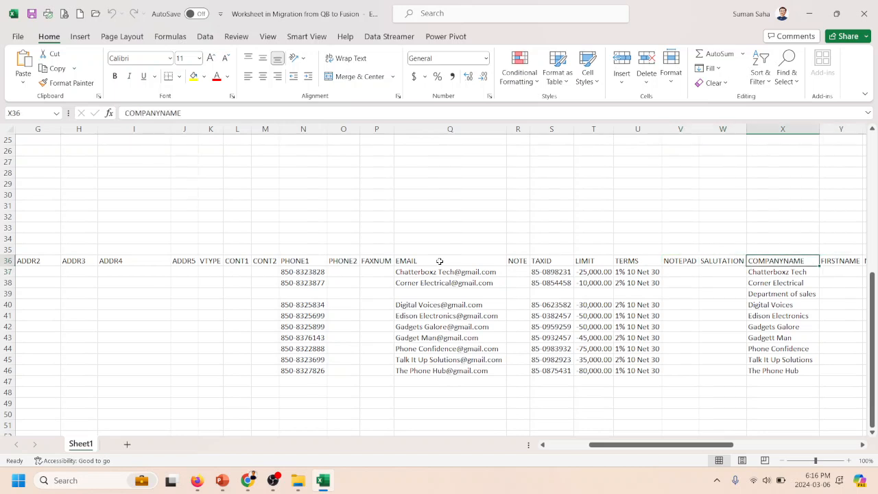
pyautogui.press('Left')
pyautogui.press('Right')
pyautogui.press('Right')
pyautogui.press('Left')
pyautogui.press('Right')
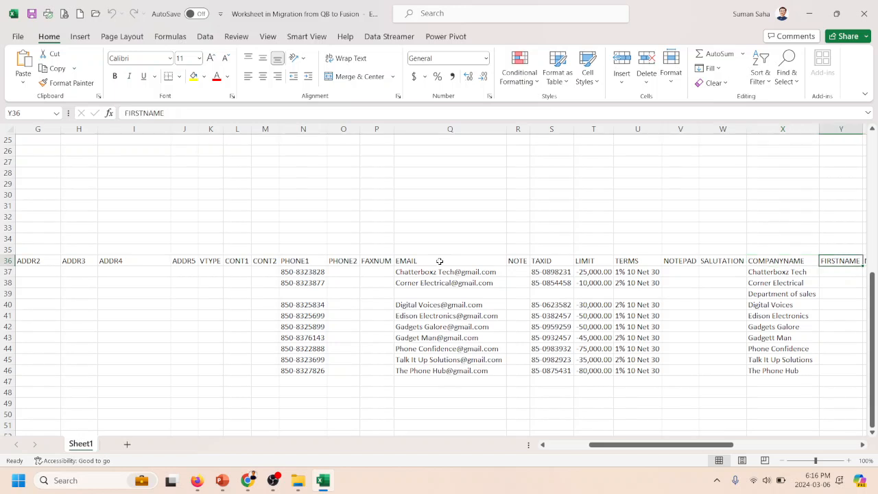
# - Check the FIRSTNAME, MIDINIT and LASTNAME columns for the first vendor in row 37
pyautogui.press('Right')
pyautogui.press('Down')
pyautogui.press('Right')
pyautogui.press('Left')
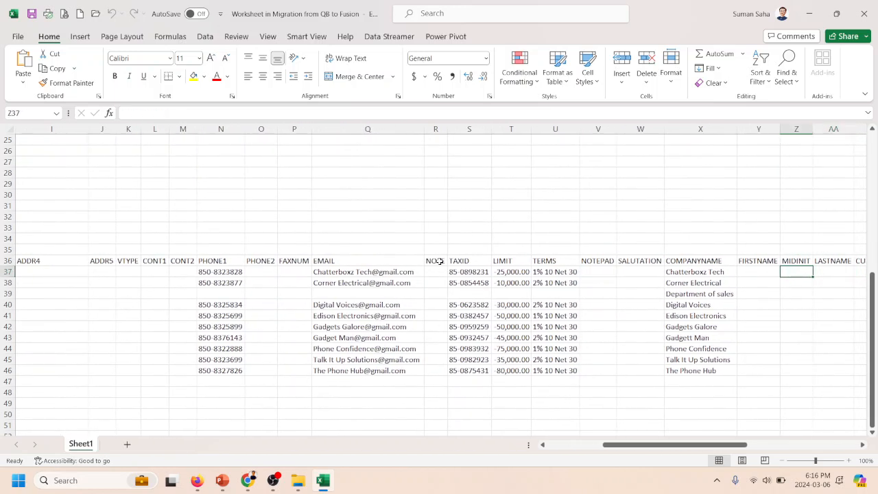
pyautogui.press('Up')
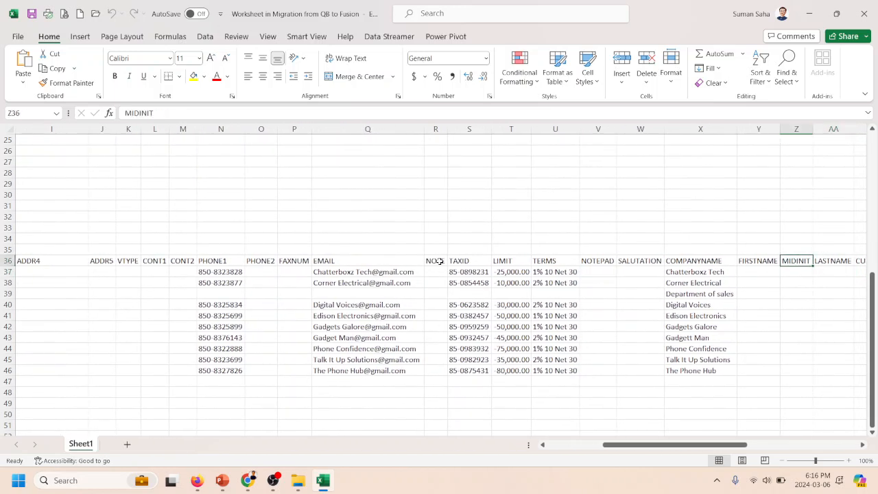
pyautogui.press('Down')
pyautogui.press('Left')
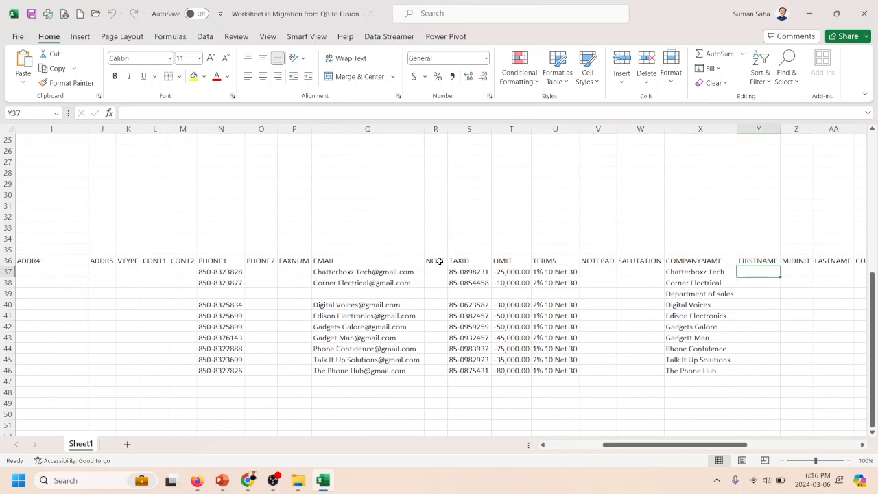
# - Check the MIDINIT, LASTNAME, CUSTFLD1 and CUSTFLD2 columns for the first vendor in row 37
pyautogui.press('Right')
pyautogui.press('Right')
pyautogui.press('Right')
pyautogui.press('Right')
pyautogui.press('Left')
pyautogui.press('Left')
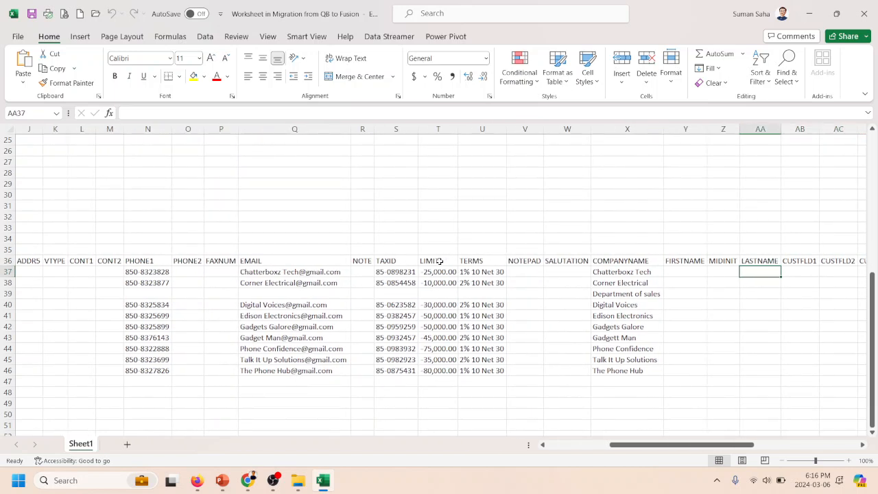
pyautogui.press('Left')
pyautogui.press('Right')
pyautogui.press('Right')
pyautogui.press('Right')
pyautogui.press('Right')
pyautogui.press('Right')
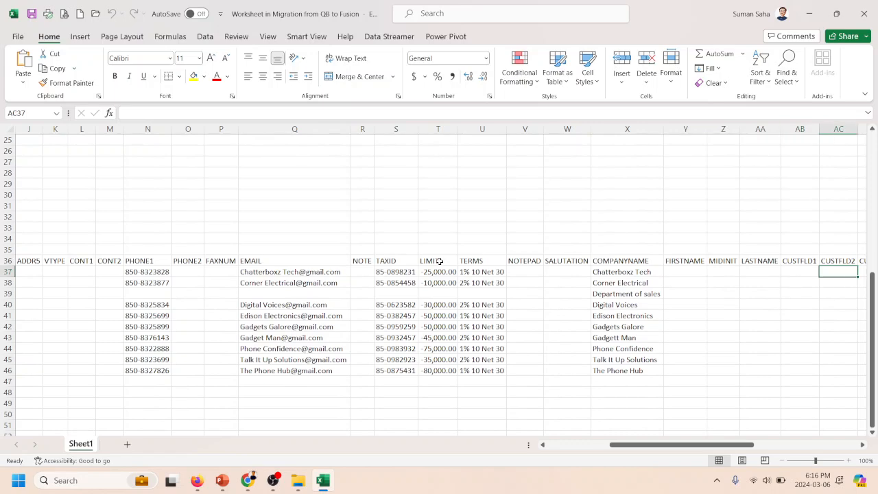
pyautogui.press('Left')
pyautogui.press('Left')
pyautogui.press('Left')
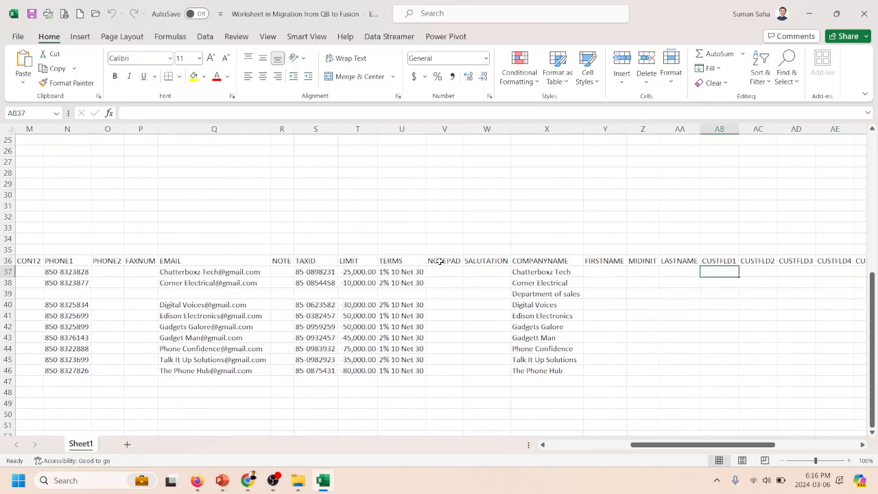
# - Go through the custom field columns from CUSTFLD3 to CUSTFLD15 in row 37
pyautogui.press('Right')
pyautogui.press('Right')
pyautogui.press('Right')
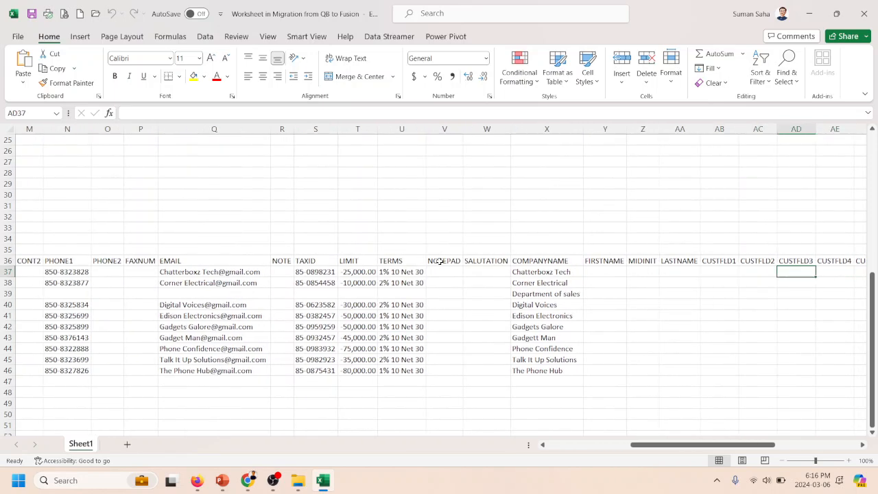
pyautogui.press('Right')
pyautogui.press('Right')
pyautogui.press('Right')
pyautogui.press('Right')
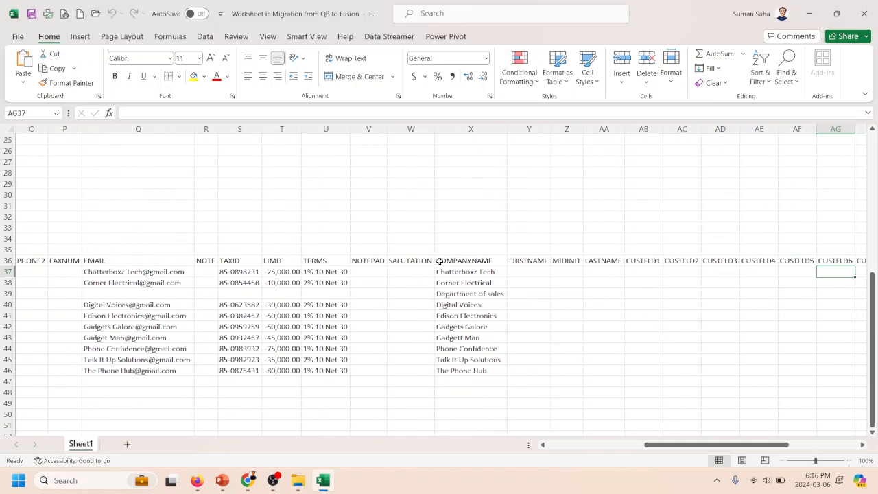
pyautogui.press('Right')
pyautogui.press('Right')
pyautogui.press('Right')
pyautogui.press('Right')
pyautogui.press('Right')
pyautogui.press('Right')
pyautogui.press('Right')
pyautogui.press('Right')
pyautogui.press('Right')
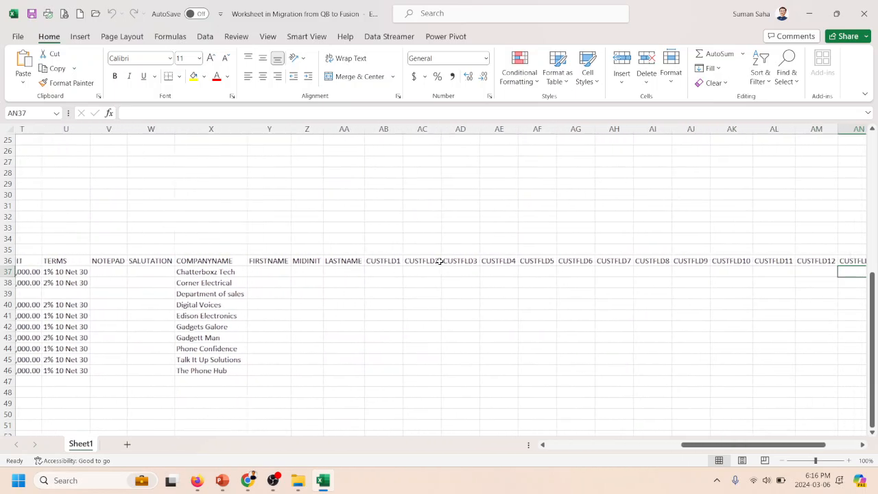
pyautogui.press('Left')
pyautogui.press('Left')
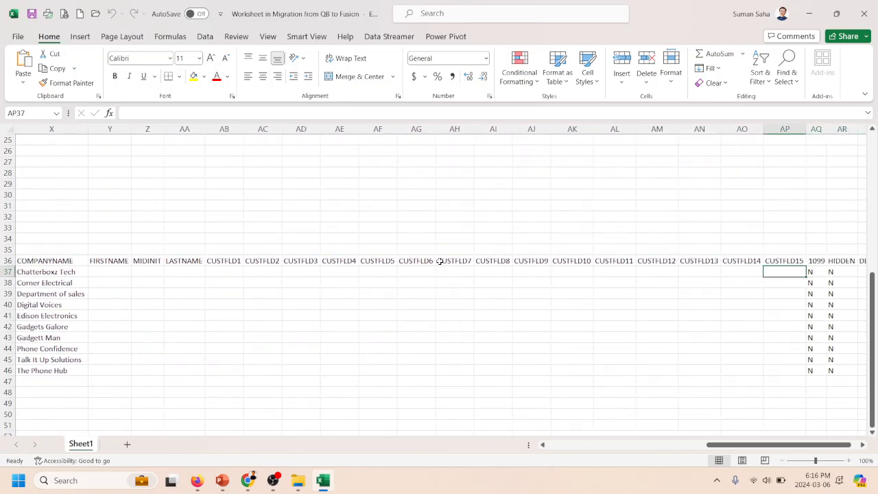
# - Select the first vendor's custom field cells from CUSTFLD15 back to CUSTFLD1, range AB37:AP37
pyautogui.hotkey('shift', 'Left')
pyautogui.hotkey('shift', 'Left')
pyautogui.hotkey('shift', 'Left')
pyautogui.hotkey('shift', 'Left')
pyautogui.hotkey('shift', 'Left')
pyautogui.hotkey('shift', 'Left')
pyautogui.hotkey('shift', 'Left')
pyautogui.hotkey('shift', 'Left')
pyautogui.hotkey('shift', 'Left')
pyautogui.hotkey('shift', 'Left')
pyautogui.hotkey('shift', 'Left')
pyautogui.hotkey('shift', 'Left')
pyautogui.hotkey('shift', 'Left')
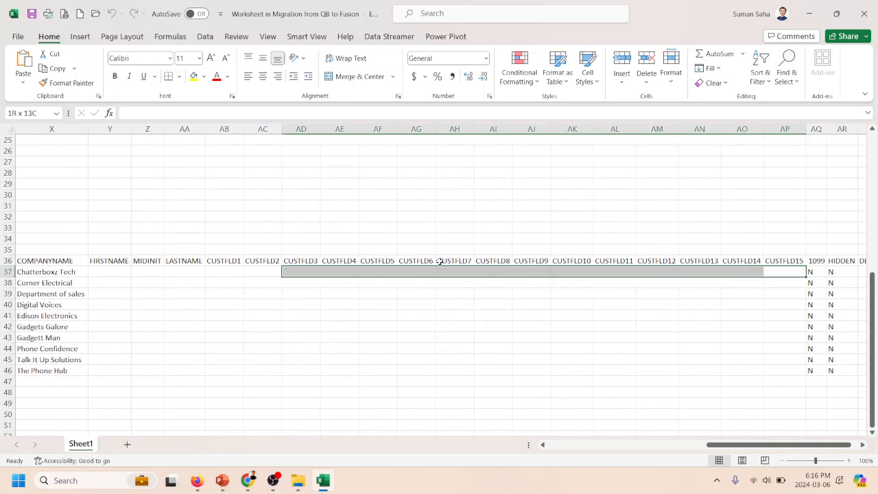
pyautogui.hotkey('shift', 'Left')
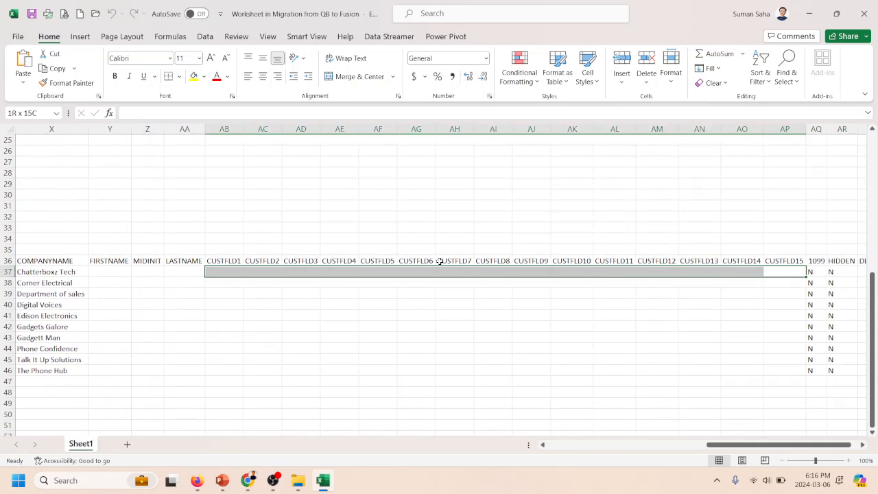
# - Check the first vendor's cells around the 1099 column and the last custom fields in row 37
pyautogui.press('Right')
pyautogui.press('Right')
pyautogui.press('Right')
pyautogui.press('Left')
pyautogui.press('Left')
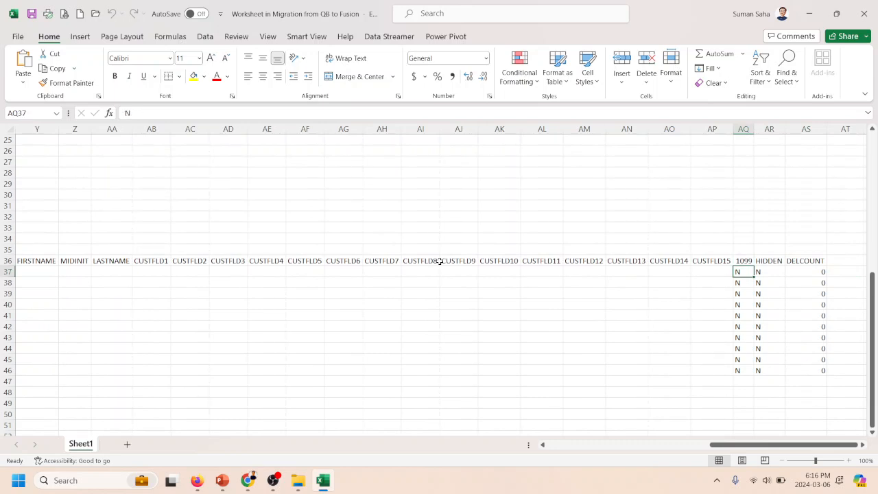
pyautogui.press('Left')
pyautogui.press('Left')
pyautogui.press('Left')
pyautogui.press('Left')
pyautogui.press('Left')
pyautogui.press('Left')
pyautogui.press('Left')
pyautogui.press('Left')
pyautogui.press('Left')
pyautogui.press('Left')
pyautogui.press('Left')
pyautogui.press('Left')
pyautogui.press('Left')
pyautogui.press('Left')
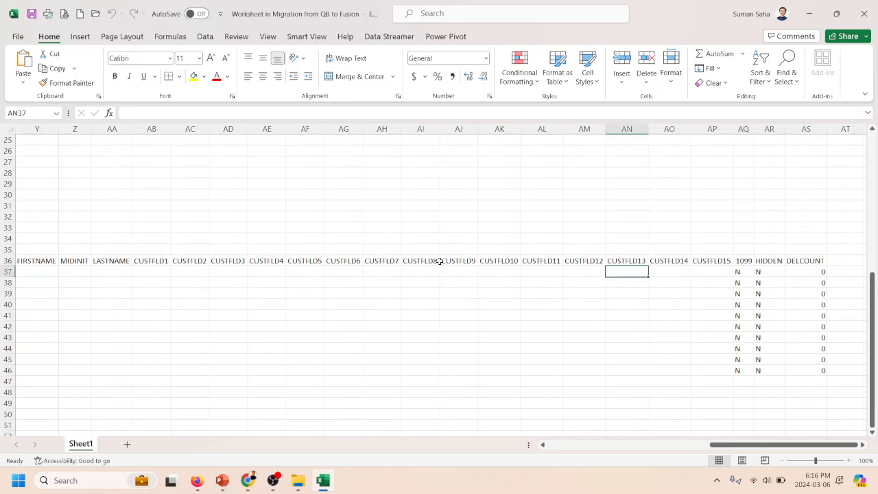
# - Review the 1099 header in AQ36 and the first vendor's value beneath it
pyautogui.press('Right')
pyautogui.press('Right')
pyautogui.press('Right')
pyautogui.press('Right')
pyautogui.press('Right')
pyautogui.press('Right')
pyautogui.press('Right')
pyautogui.press('Right')
pyautogui.press('Right')
pyautogui.press('Right')
pyautogui.press('Right')
pyautogui.press('Right')
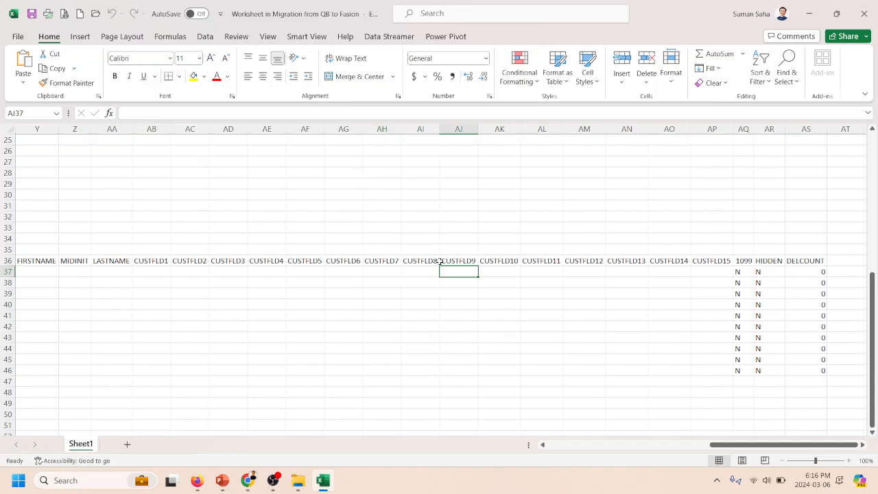
pyautogui.press('Right')
pyautogui.press('Right')
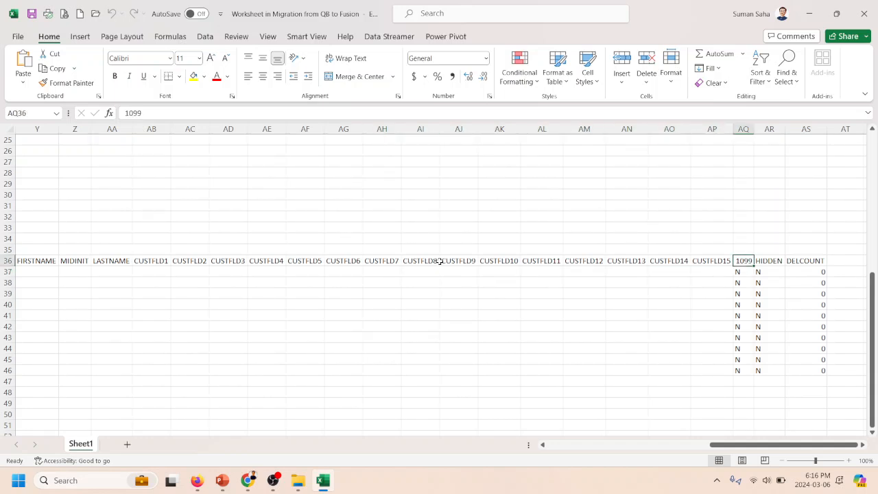
# - Review the HIDDEN and DELCOUNT headers in row 36 and the first vendor's values beneath them
pyautogui.press('Right')
pyautogui.press('Left')
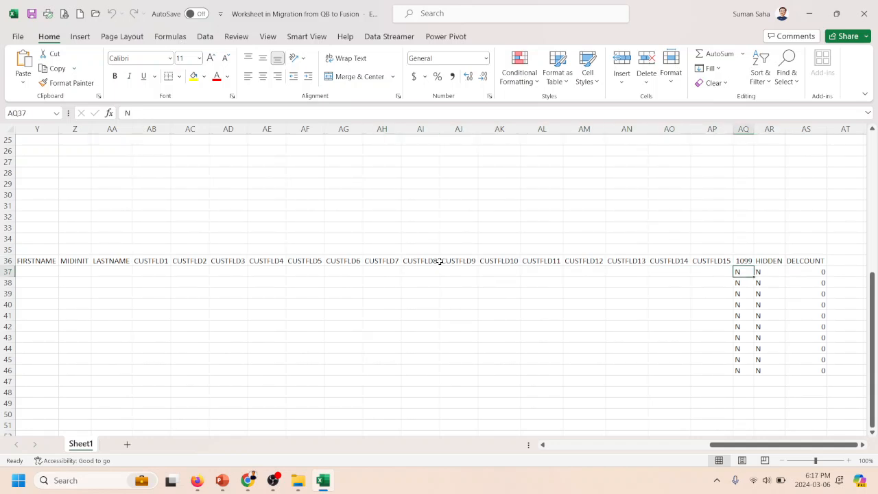
pyautogui.press('Right')
pyautogui.press('Up')
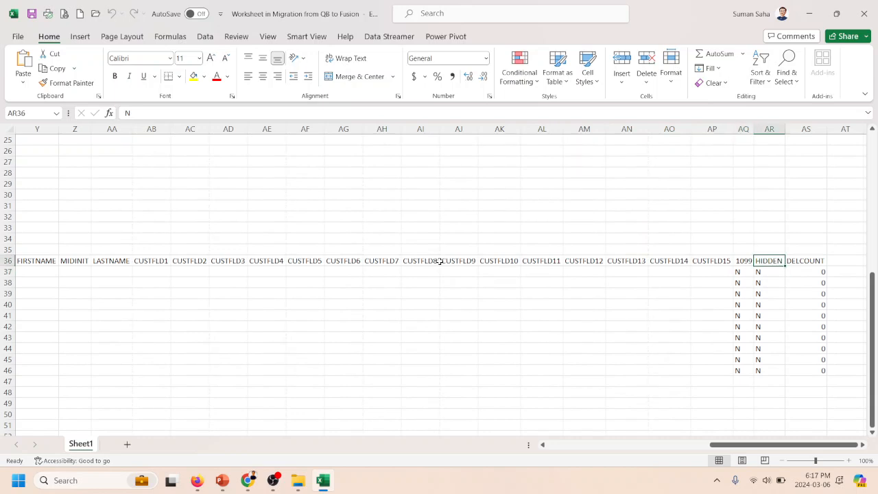
pyautogui.press('Down')
pyautogui.press('Right')
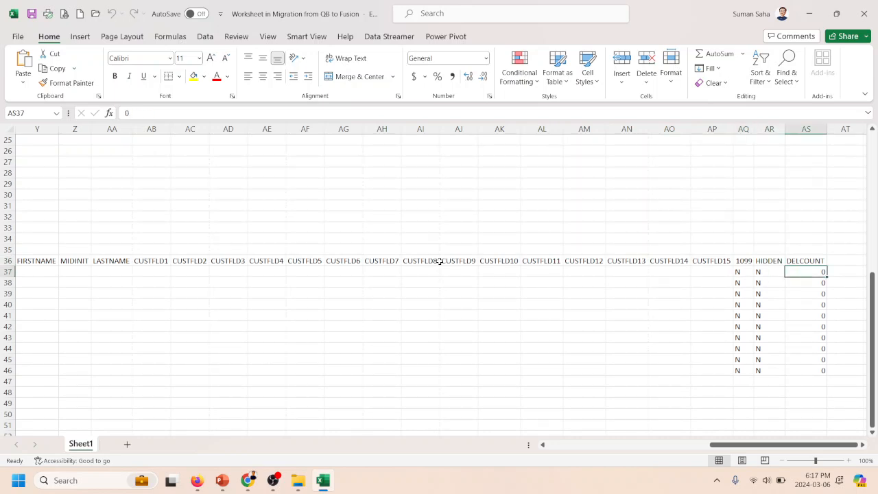
pyautogui.press('Left')
pyautogui.press('Right')
pyautogui.press('Up')
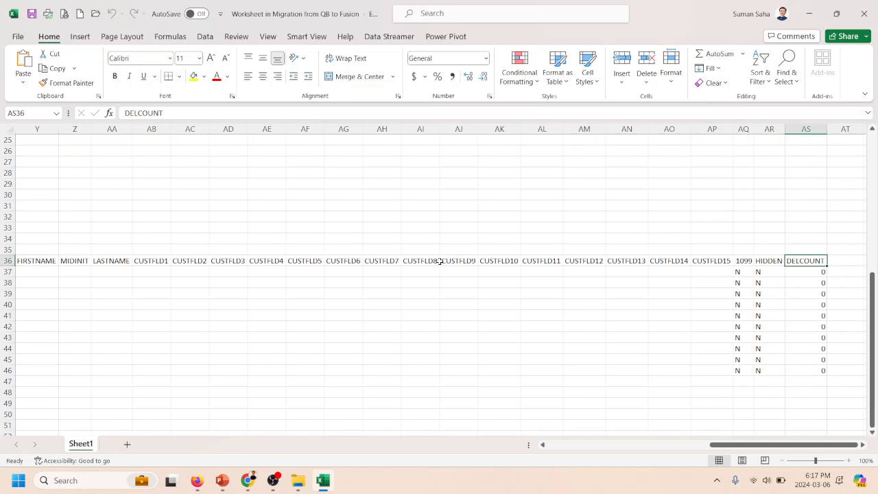
# - Go back across row 37 to the VEND cell in column A
pyautogui.press('Down')
pyautogui.press('Left')
pyautogui.press('Left')
pyautogui.press('Left')
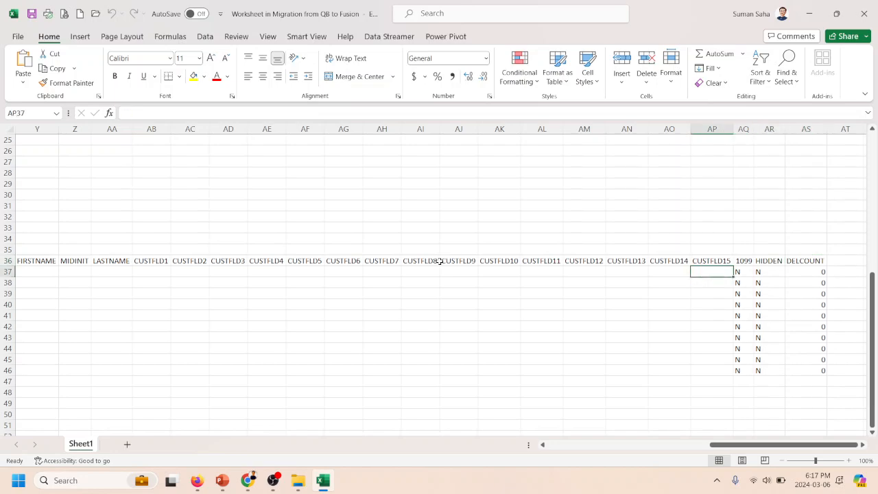
pyautogui.press('Right')
pyautogui.press('Right')
pyautogui.press('Left')
pyautogui.press('Left')
pyautogui.press('Left')
pyautogui.press('Left')
pyautogui.press('Left')
pyautogui.press('Left')
pyautogui.press('Left')
pyautogui.press('Left')
pyautogui.press('Left')
pyautogui.press('Left')
pyautogui.press('Left')
pyautogui.press('Left')
pyautogui.press('Left')
pyautogui.press('Left')
pyautogui.press('Left')
pyautogui.press('Left')
pyautogui.press('Left')
pyautogui.press('Left')
pyautogui.press('Left')
pyautogui.press('Left')
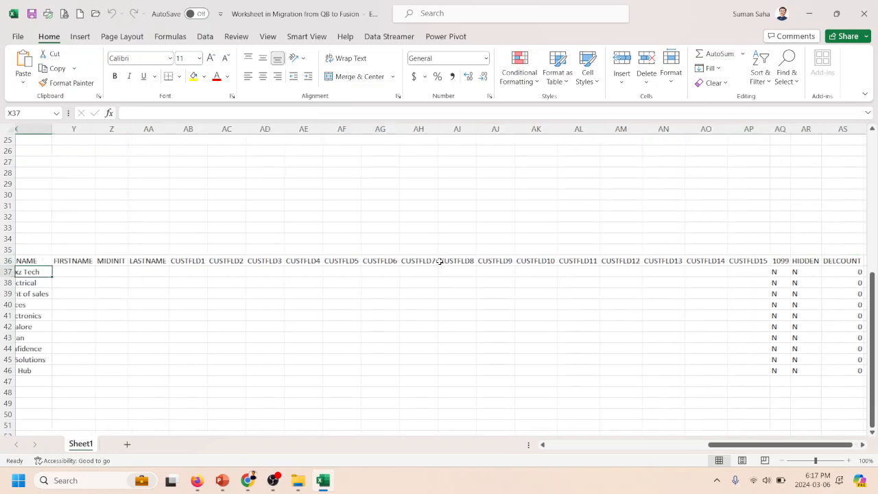
pyautogui.press('Left')
pyautogui.press('Left')
pyautogui.press('Left')
pyautogui.press('Left')
pyautogui.press('Left')
pyautogui.press('Left')
pyautogui.press('Left')
pyautogui.press('Left')
pyautogui.press('Left')
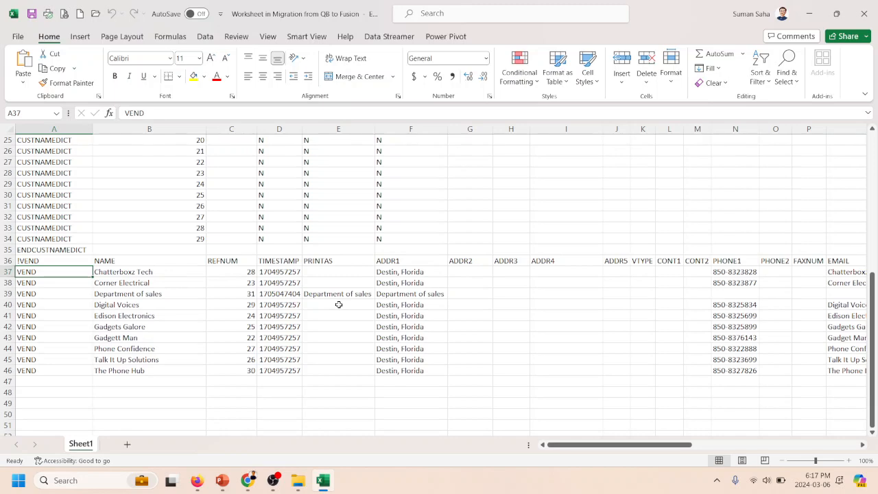
# - Switch to Chrome to view the raw Vendor.IIF file, and return to the Excel worksheet
pyautogui.moveTo(247, 480)
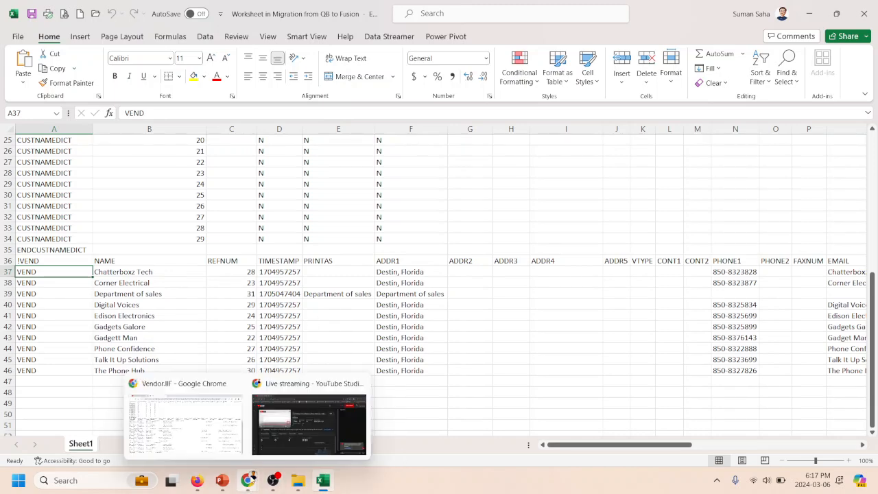
pyautogui.click(217, 449)
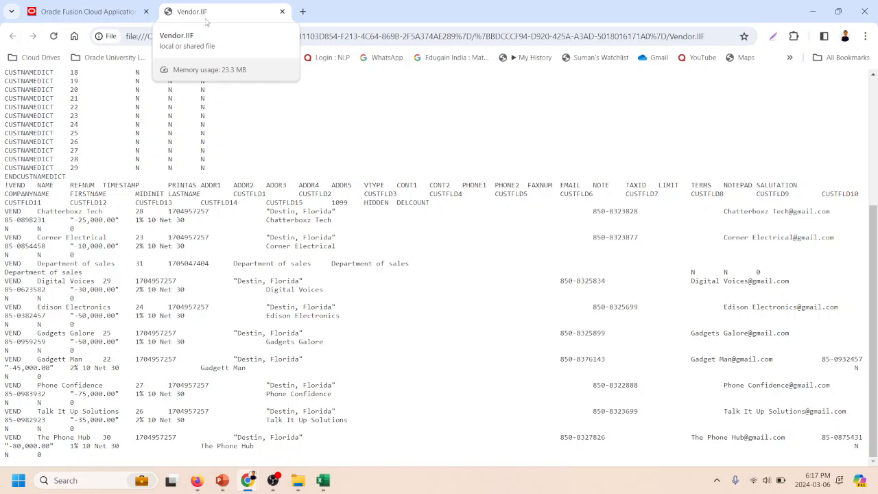
pyautogui.moveTo(324, 482)
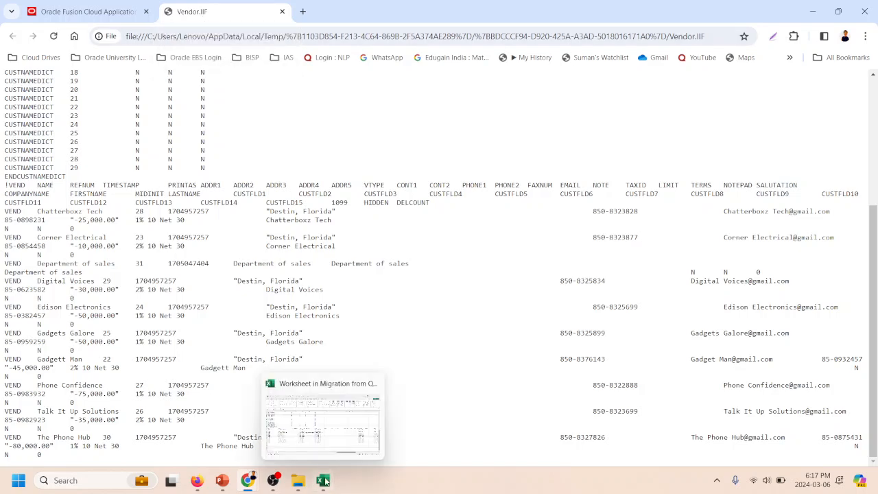
pyautogui.click(321, 438)
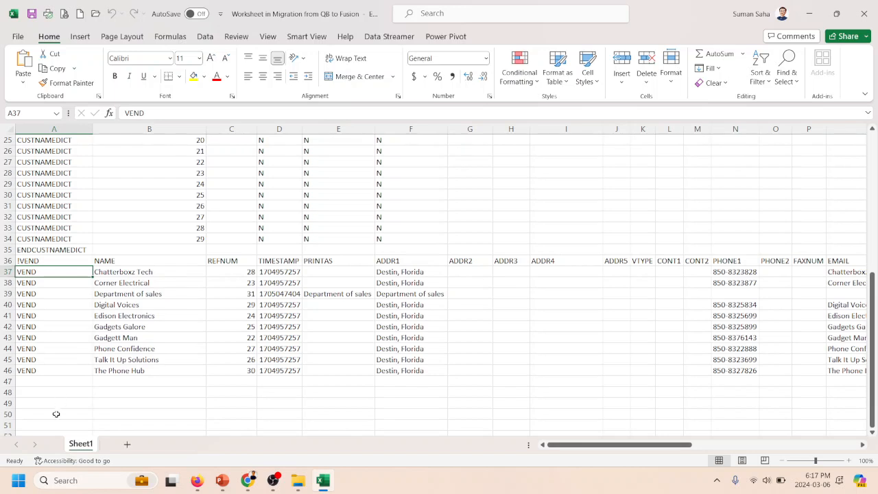
# - Highlight the vendor block in rows 36 to 46 and inspect the Corner Electrical name in B38
pyautogui.click(125, 295)
pyautogui.click(31, 270)
pyautogui.moveTo(8, 261); pyautogui.dragTo(3, 371)
pyautogui.click(135, 283)
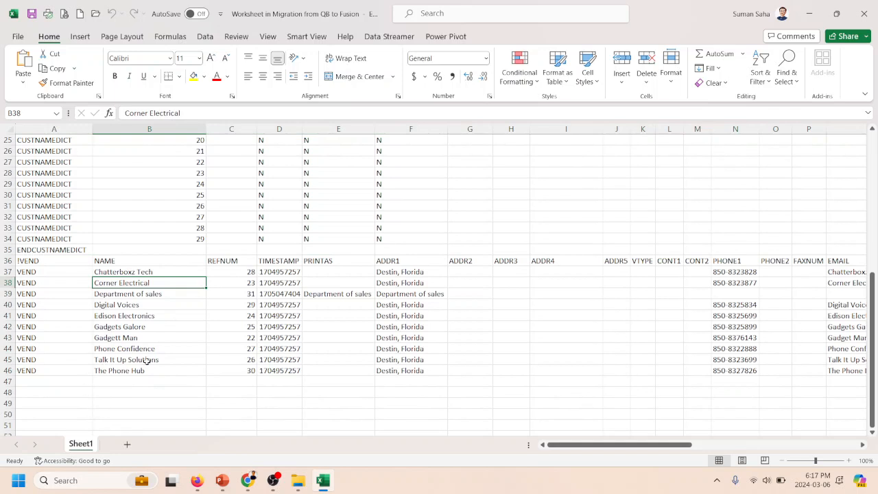
# - Review the QuickBooks file header and the CUSTNAMEDICT rows above the vendor data
pyautogui.scroll(8, 125, 410)
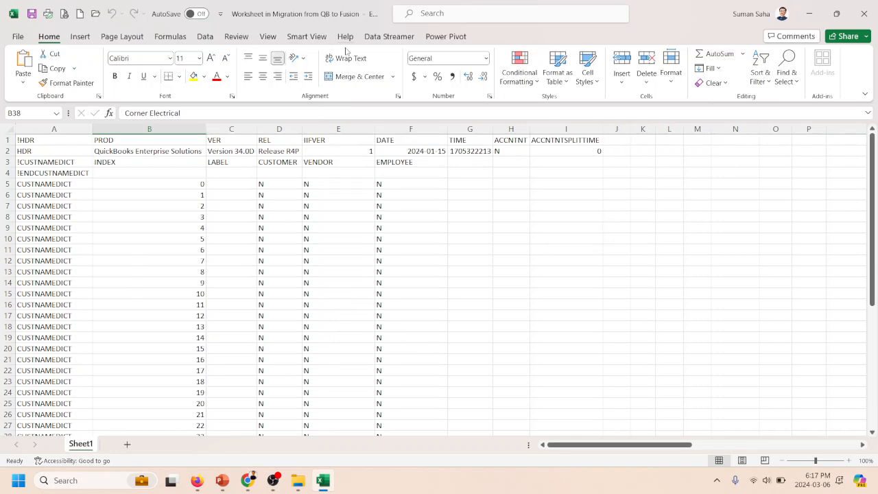
pyautogui.scroll(-4, 350, 251)
pyautogui.click(273, 328)
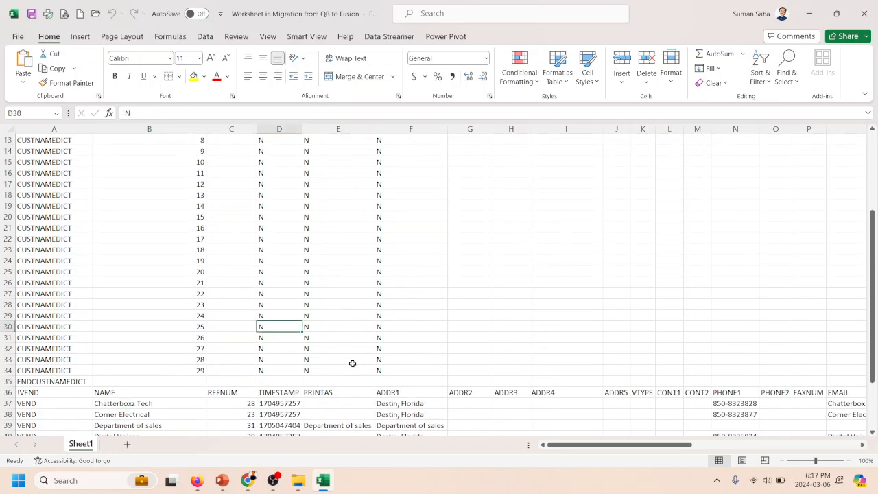
# - Select rows 36 to 46 containing the vendor headers and all vendor records
pyautogui.scroll(-4, 266, 384)
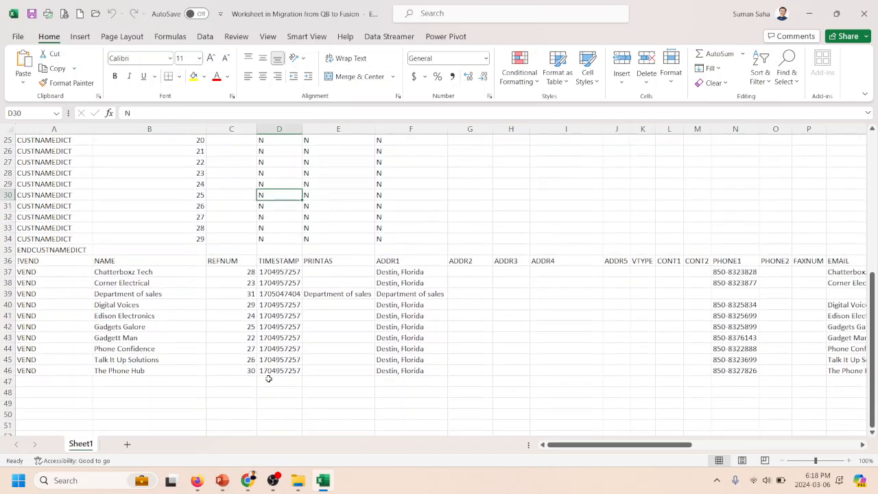
pyautogui.click(8, 260)
pyautogui.moveTo(9, 261); pyautogui.dragTo(2, 370)
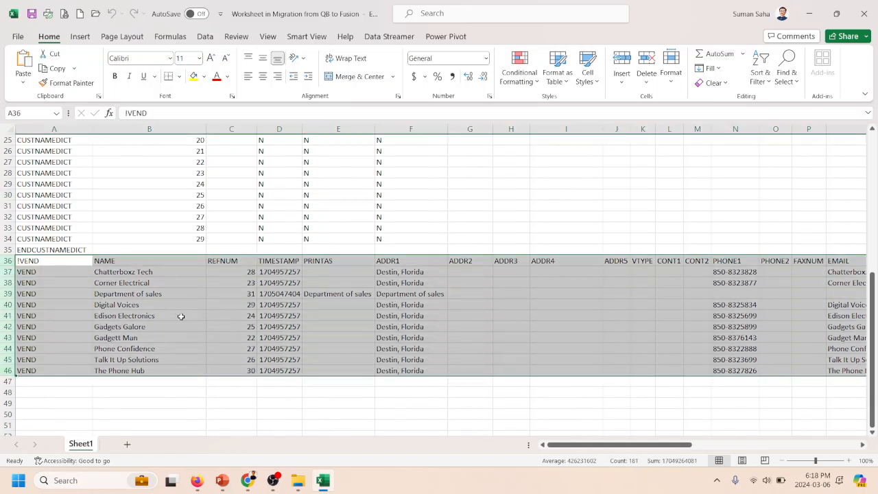
# - Switch to the Migration from QB to Fusion presentation in PowerPoint and show the Data Transformation or Mapping slide
pyautogui.click(229, 484)
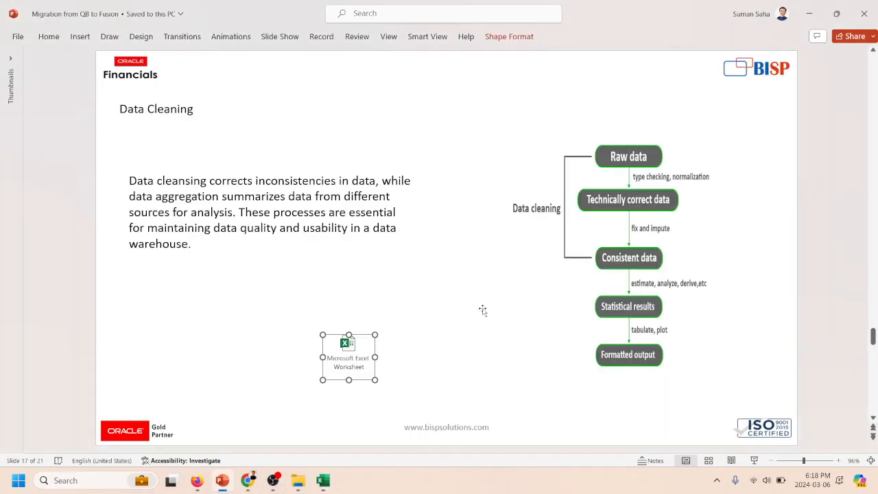
pyautogui.scroll(-2, 482, 308)
pyautogui.scroll(1, 482, 308)
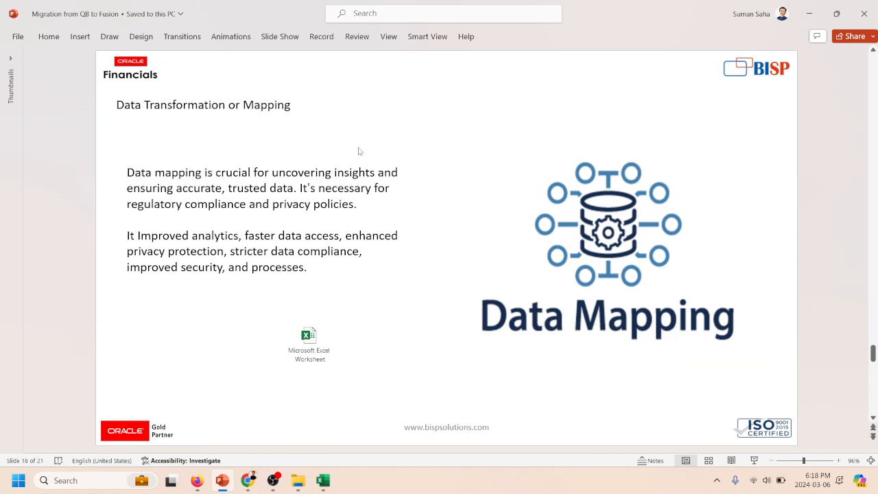
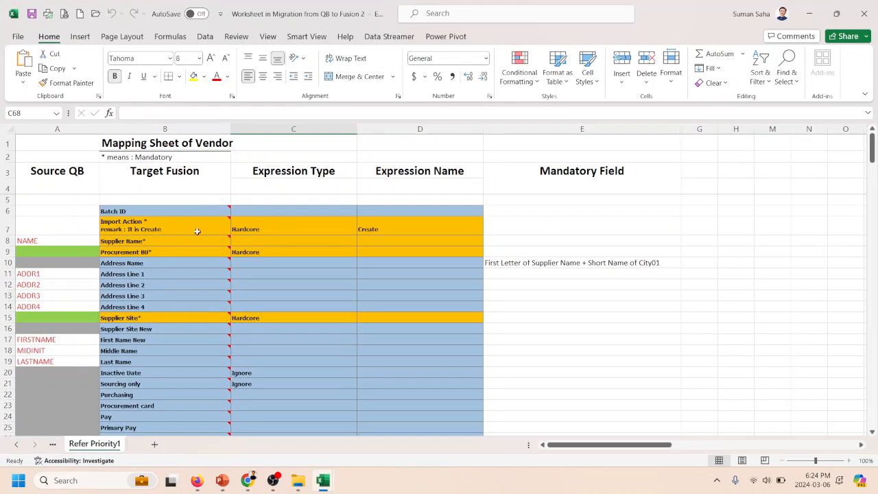
# - Compare the Source QB and Target Fusion column headings in the vendor mapping sheet
pyautogui.click(71, 171)
pyautogui.click(170, 179)
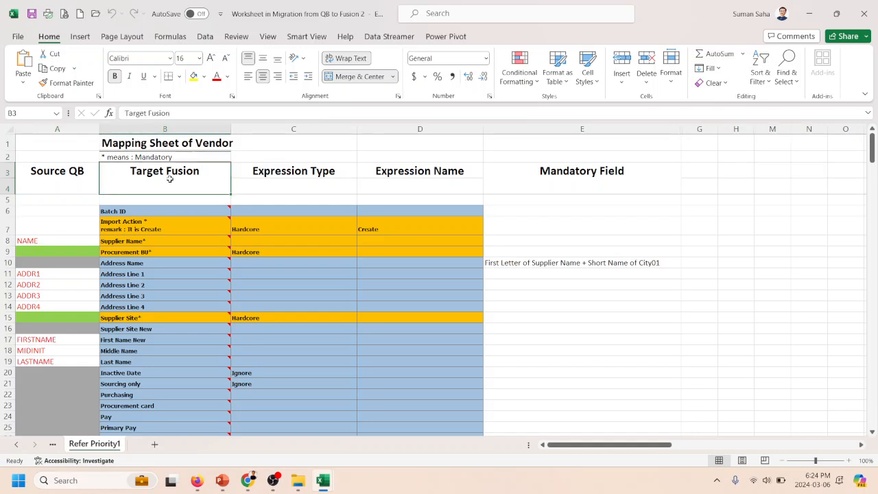
pyautogui.click(79, 172)
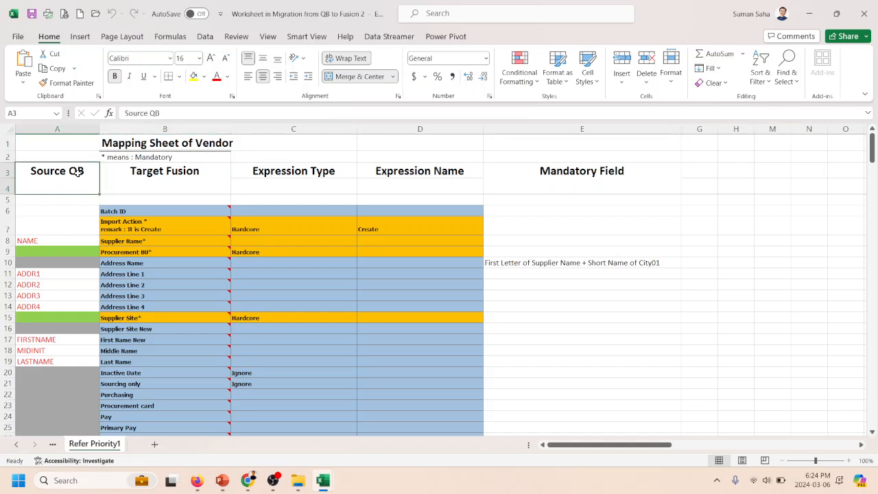
pyautogui.click(175, 179)
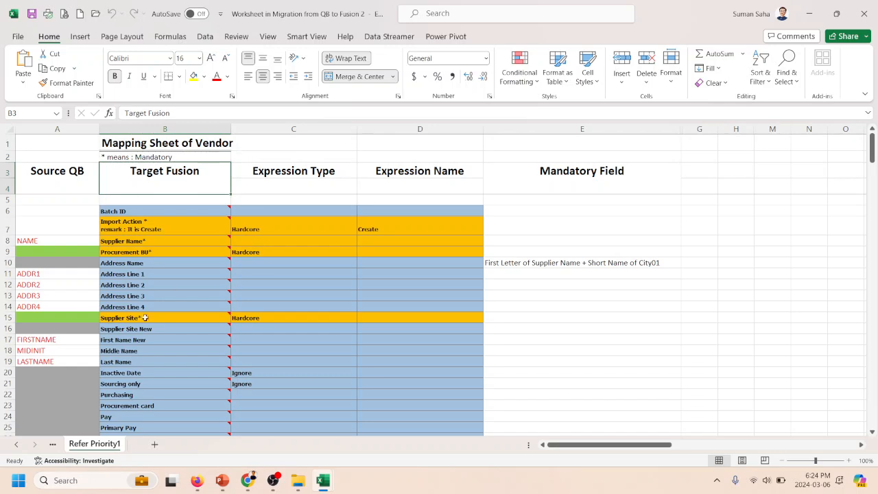
pyautogui.click(62, 231)
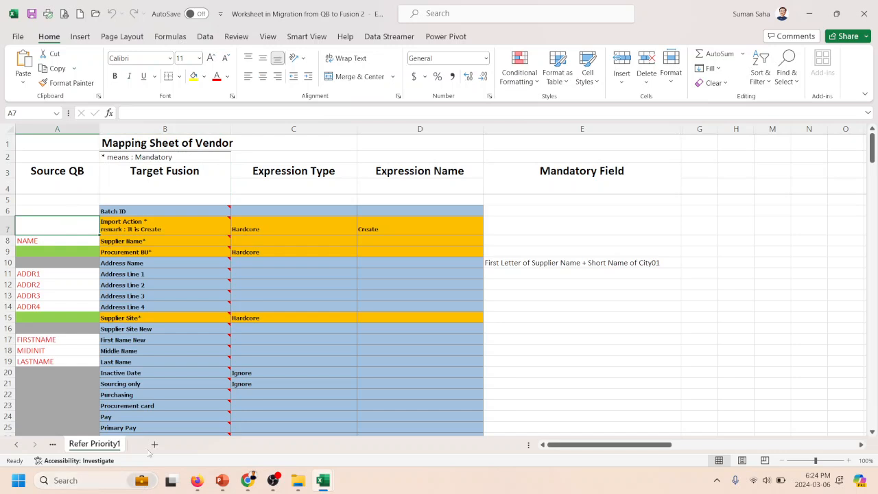
pyautogui.click(57, 184)
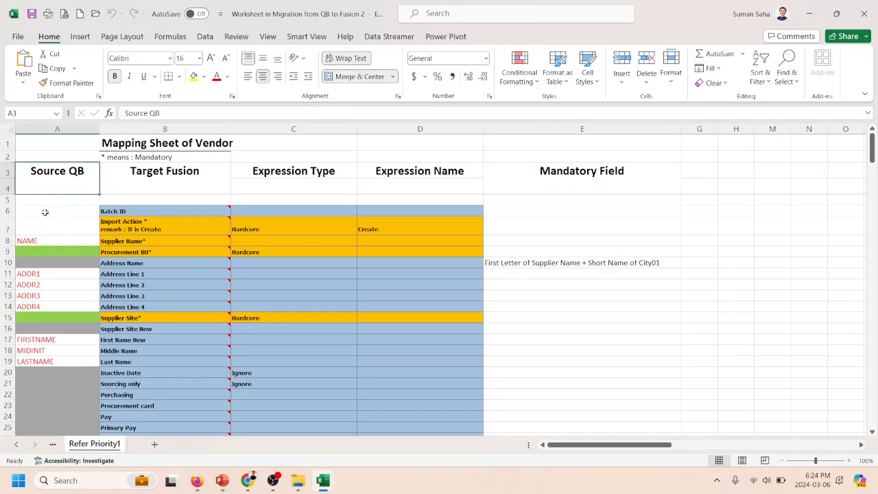
# - Check the NAME source field in A8 of the mapping sheet against the NAME header in B36 of the QuickBooks export workbook
pyautogui.click(41, 243)
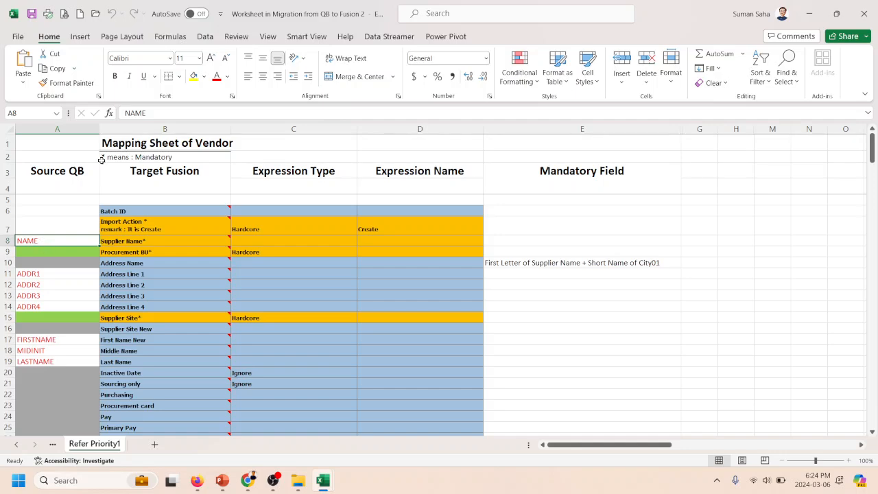
pyautogui.hotkey('alt', 'Tab')
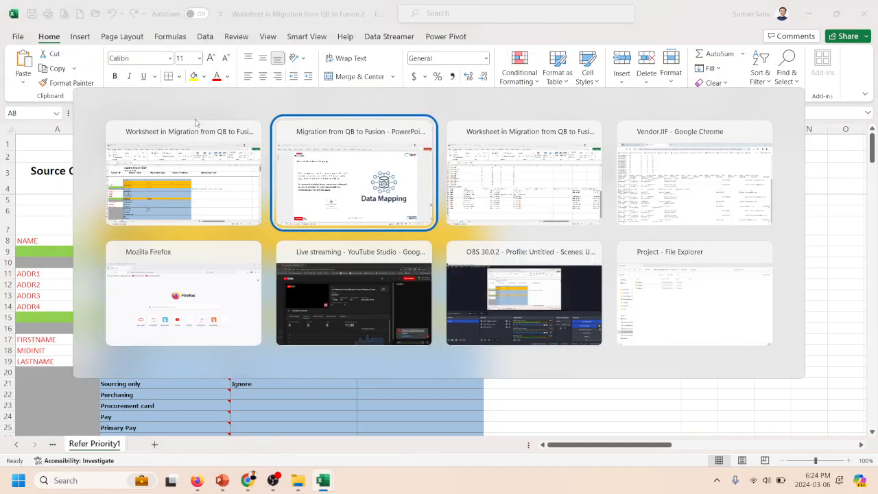
pyautogui.hotkey('alt', 'Tab')
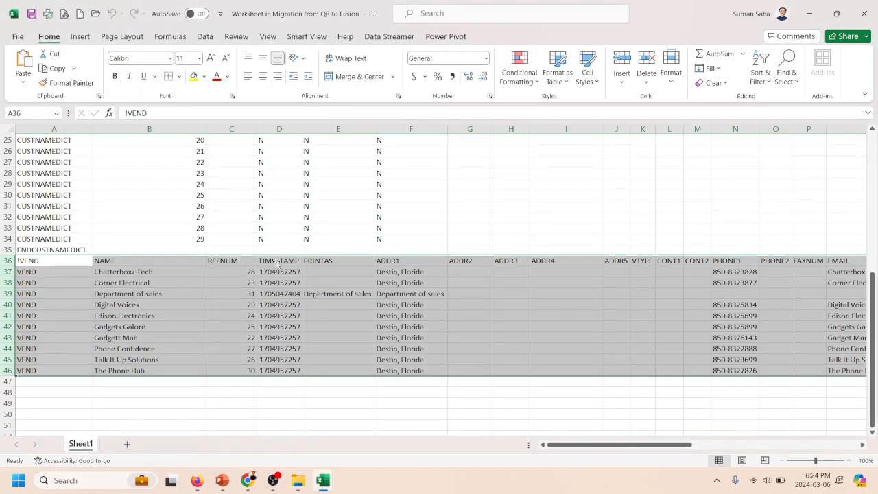
pyautogui.click(135, 262)
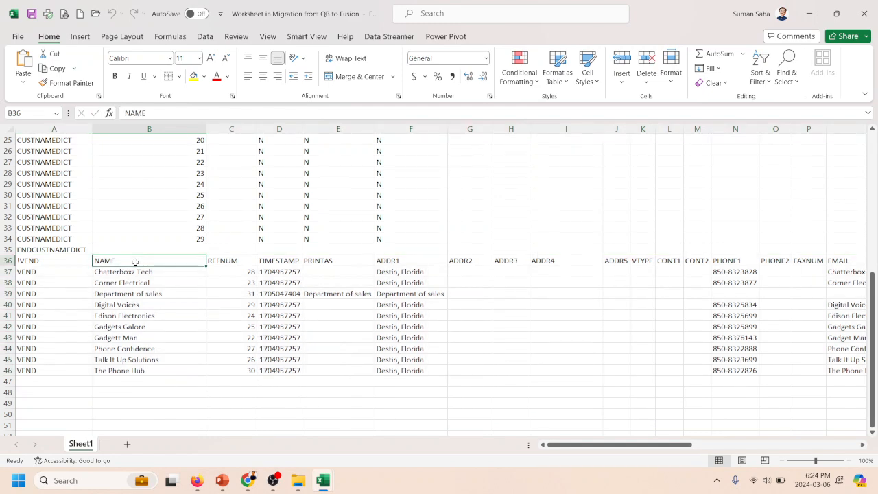
# - Check the mapping sheet's ADDR1 field against the ADDR1 header in F36 of the export workbook, and return to ADDR2 in the mapping sheet
pyautogui.hotkey('alt', 'Tab')
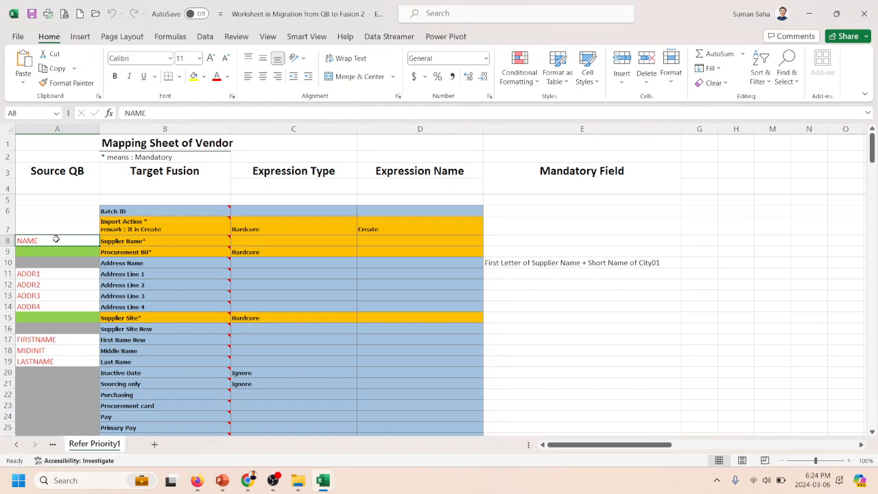
pyautogui.click(57, 273)
pyautogui.hotkey('alt', 'Tab')
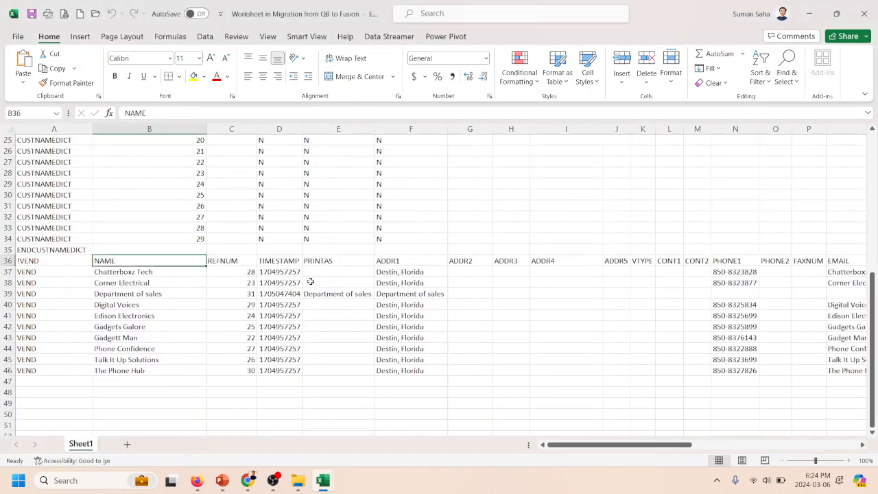
pyautogui.click(406, 261)
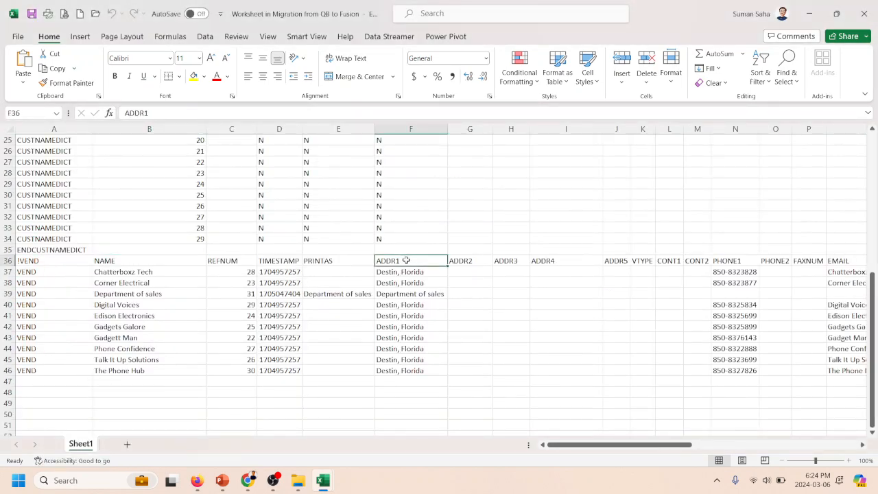
pyautogui.hotkey('alt', 'Tab')
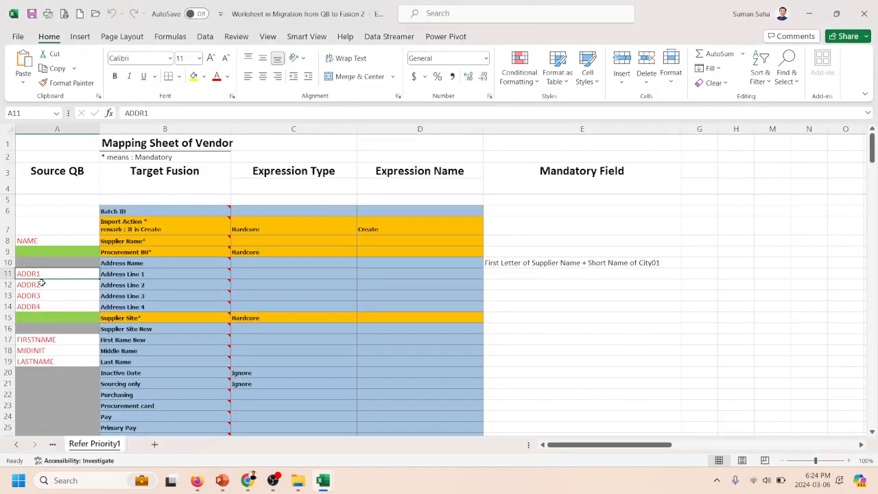
pyautogui.click(41, 283)
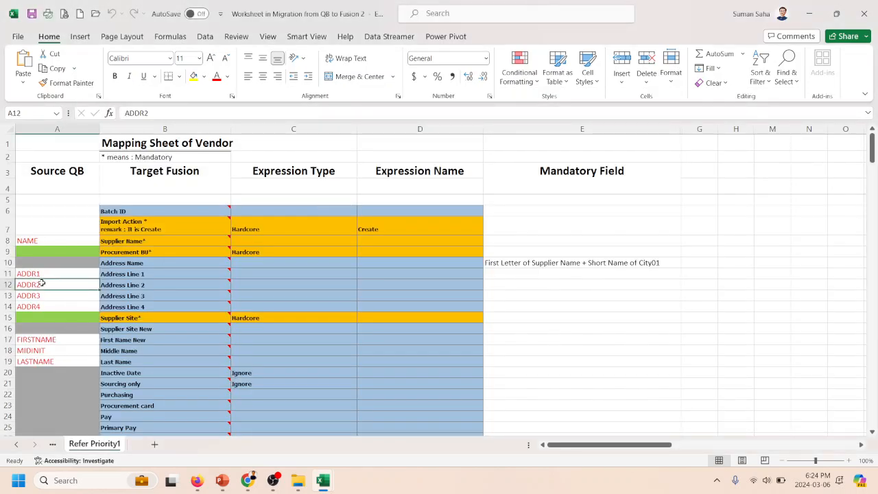
# - Trace the mapping from Source QB to Target Fusion, pairing NAME in A8 with Supplier Name in B8
pyautogui.moveTo(173, 261)
pyautogui.click(38, 183)
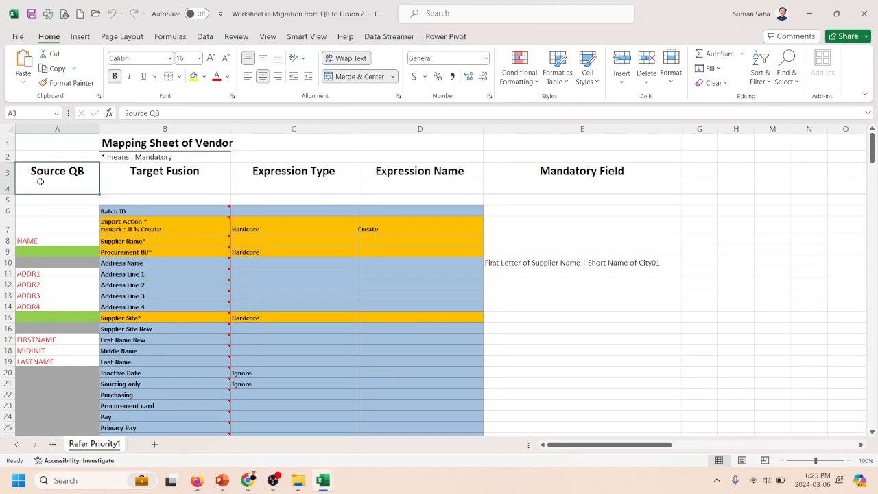
pyautogui.click(194, 179)
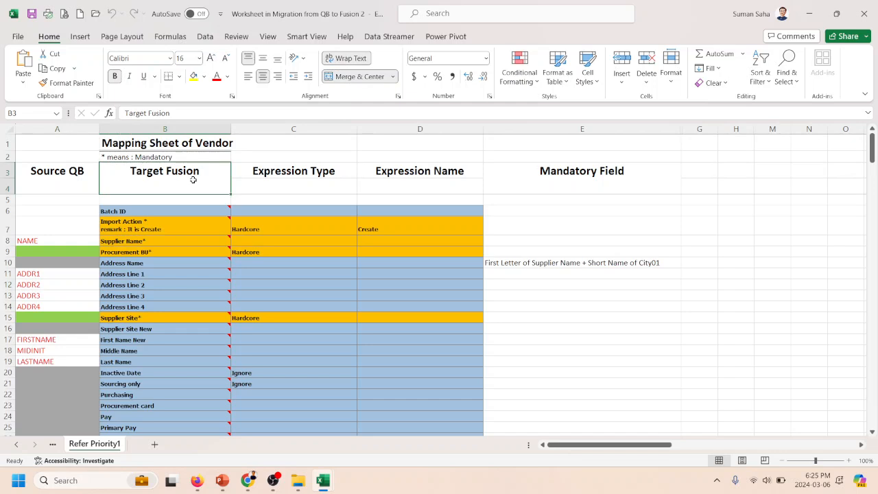
pyautogui.click(69, 237)
pyautogui.click(140, 241)
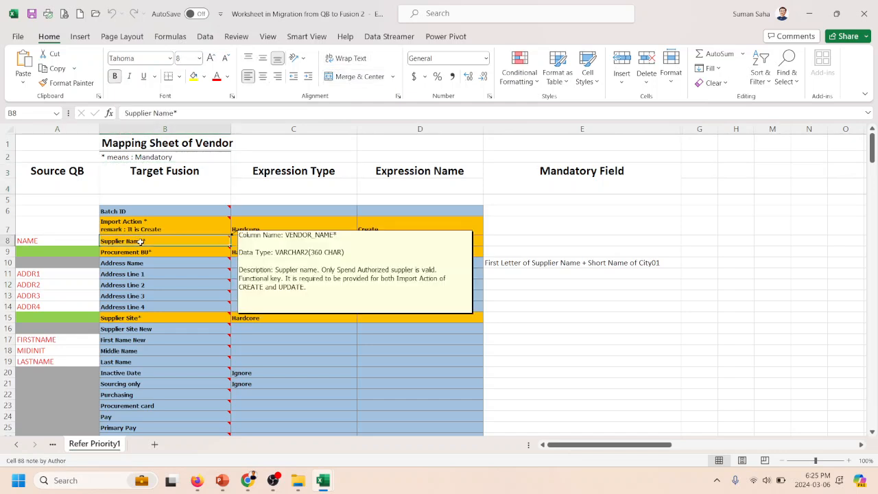
# - Trace source fields ADDR1 to ADDR4 in A11:A14 to target fields Address Line 1 to Address Line 4 one by one
pyautogui.click(77, 275)
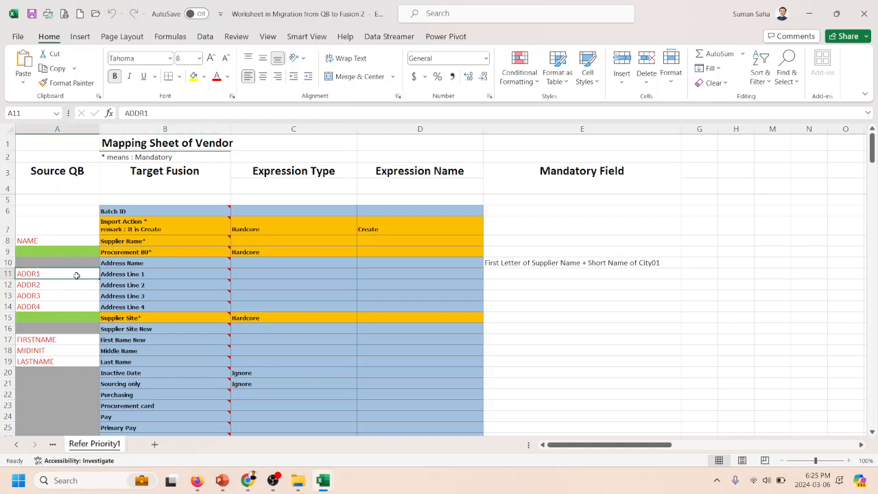
pyautogui.click(129, 273)
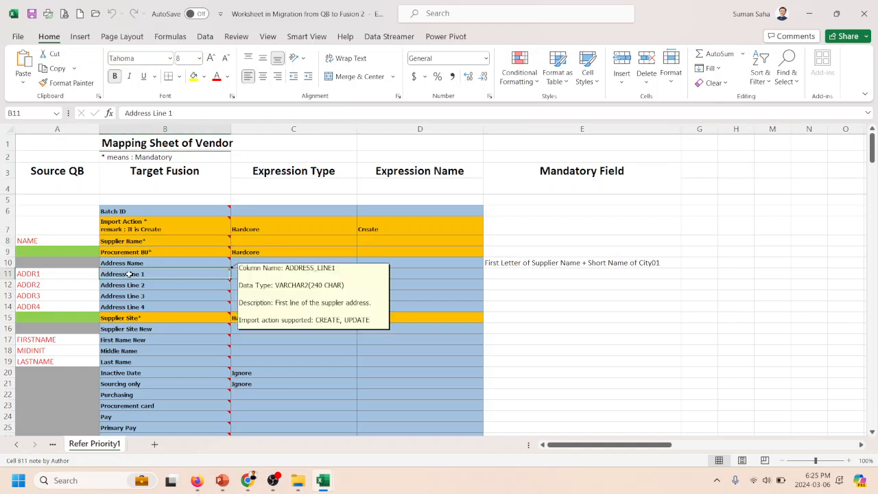
pyautogui.click(70, 283)
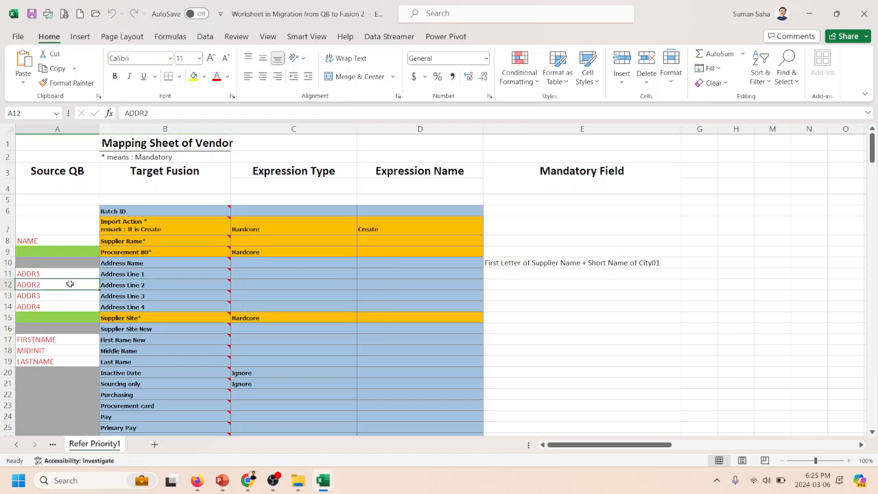
pyautogui.click(129, 287)
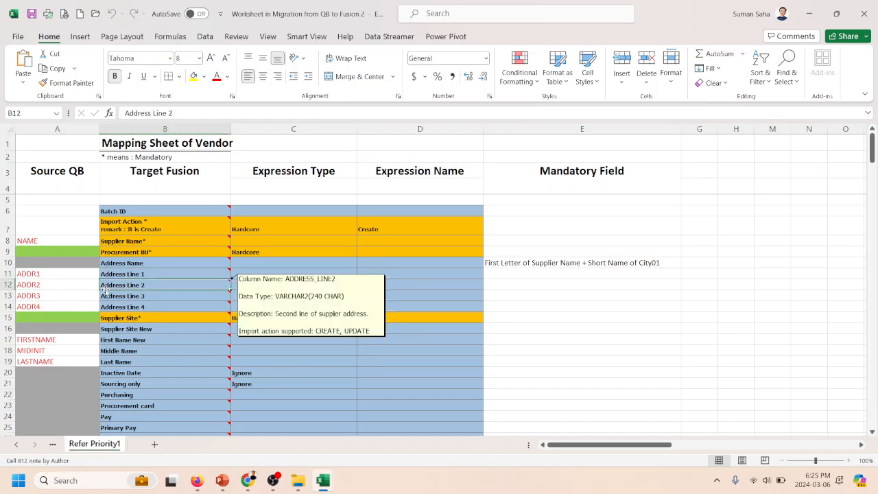
pyautogui.click(81, 296)
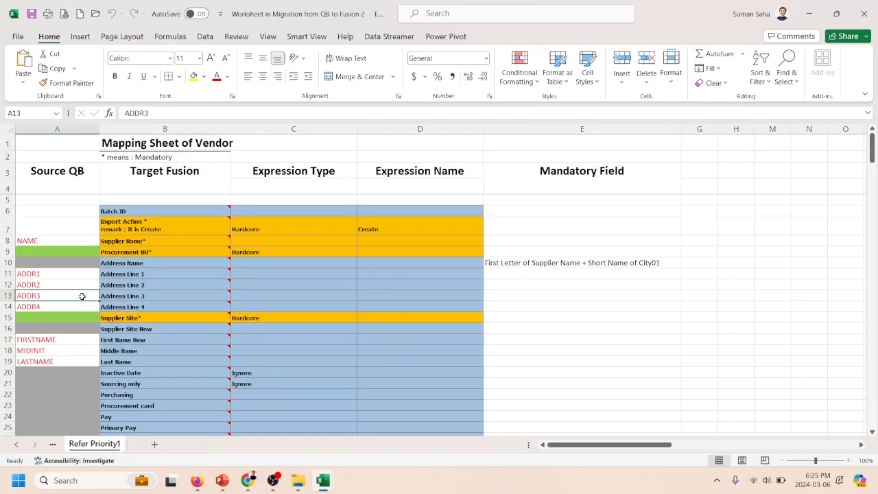
pyautogui.click(134, 295)
pyautogui.click(81, 306)
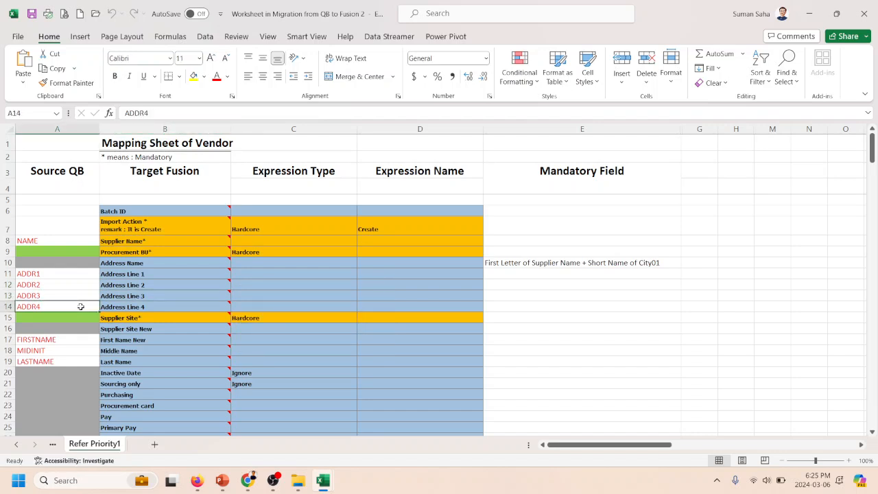
pyautogui.click(166, 315)
pyautogui.click(127, 305)
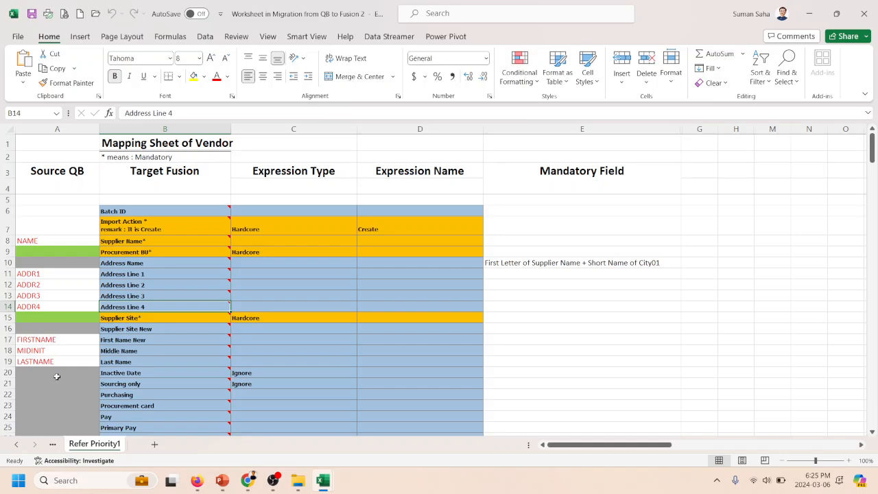
# - Highlight header row 36 in the QuickBooks export workbook and its address headers ADDR1 to ADDR5 in F36:J36
pyautogui.hotkey('alt', 'Tab')
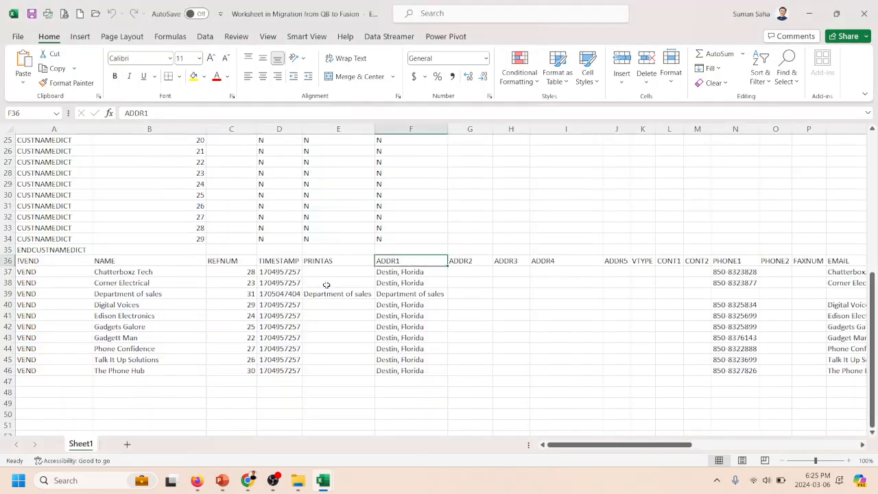
pyautogui.click(5, 261)
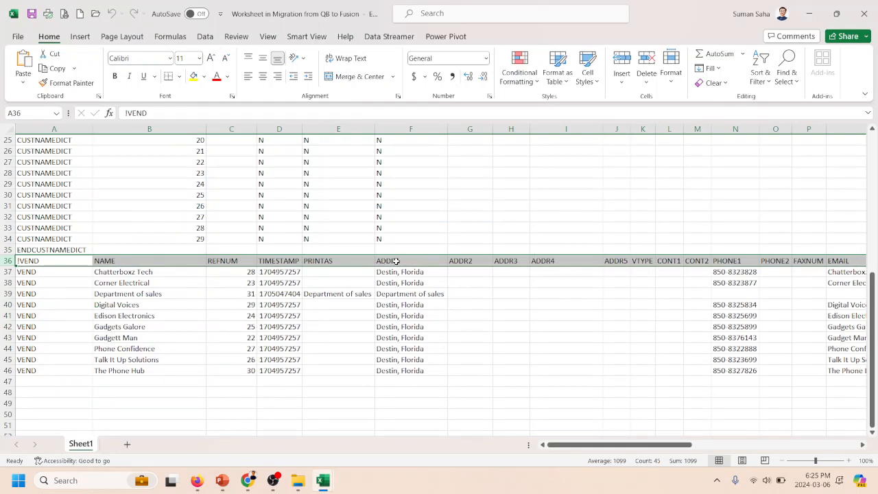
pyautogui.moveTo(396, 261); pyautogui.dragTo(615, 260)
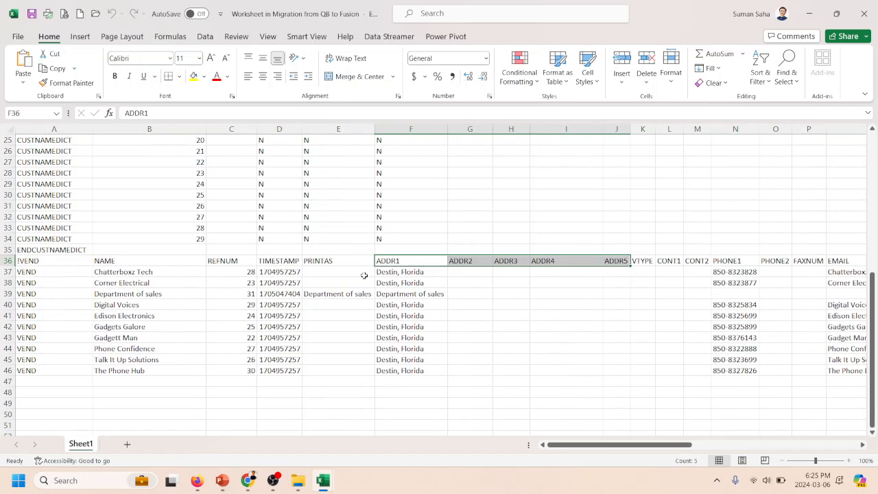
# - In the mapping sheet, highlight ADDR1 to ADDR4 in A11:A14 and their Fusion counterparts Address Line 1 to Address Line 4 in B11:B14
pyautogui.hotkey('alt', 'Tab')
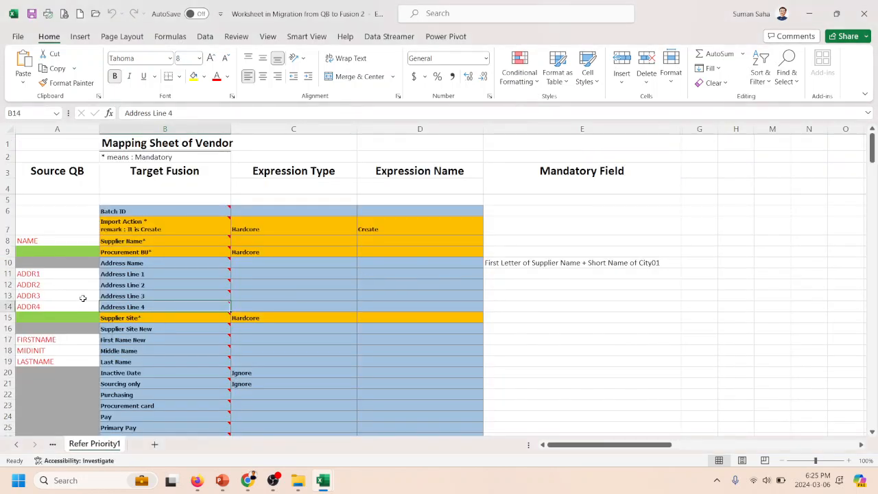
pyautogui.moveTo(69, 270); pyautogui.dragTo(72, 305)
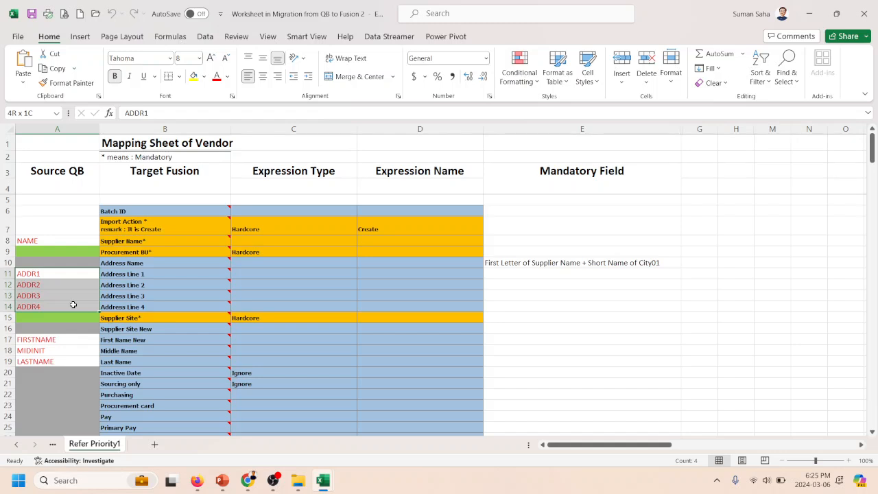
pyautogui.click(126, 266)
pyautogui.click(62, 282)
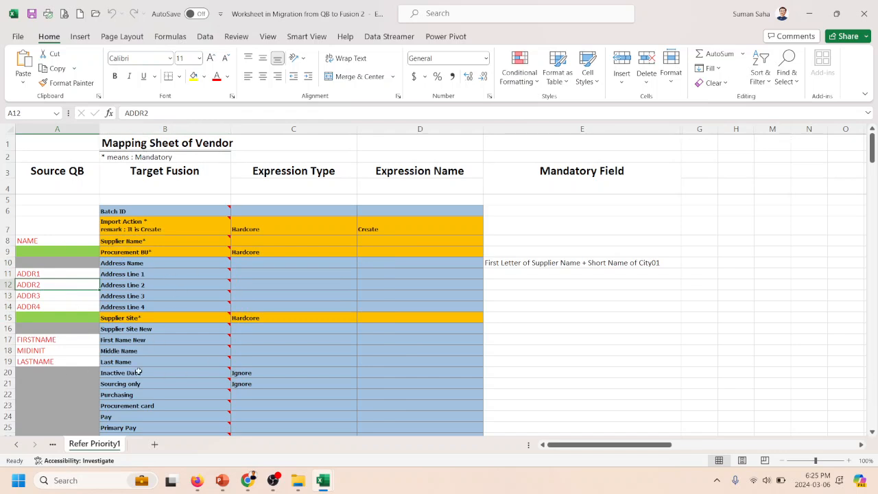
pyautogui.moveTo(159, 275); pyautogui.dragTo(169, 307)
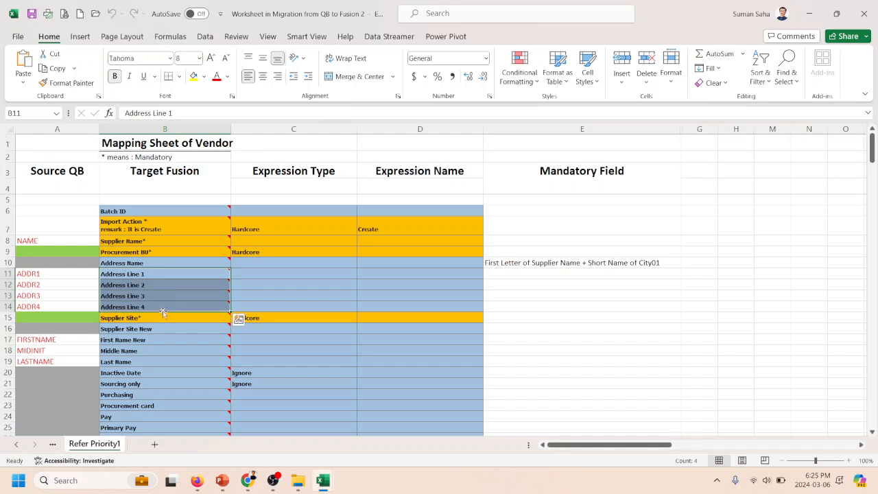
pyautogui.click(86, 306)
pyautogui.click(142, 306)
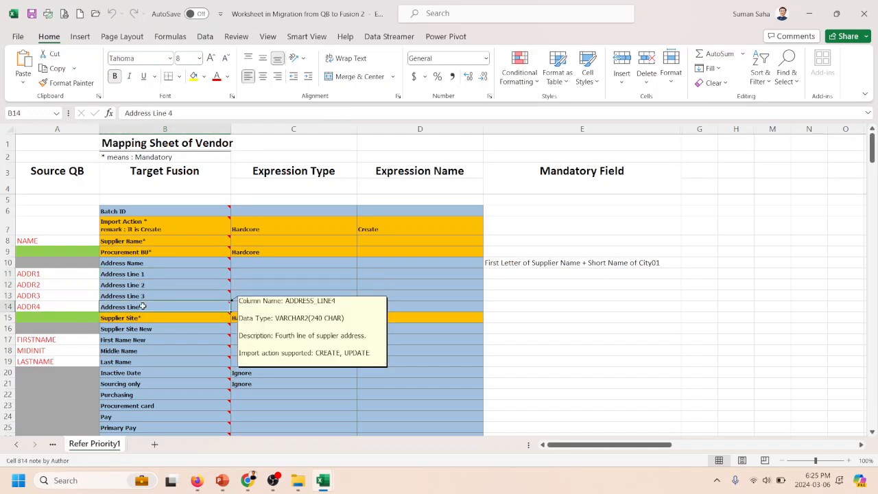
# - Look through the mapping sheet's fields below the address lines and switch back to the address headers in the QuickBooks export workbook
pyautogui.scroll(-8, 155, 296)
pyautogui.scroll(4, 158, 295)
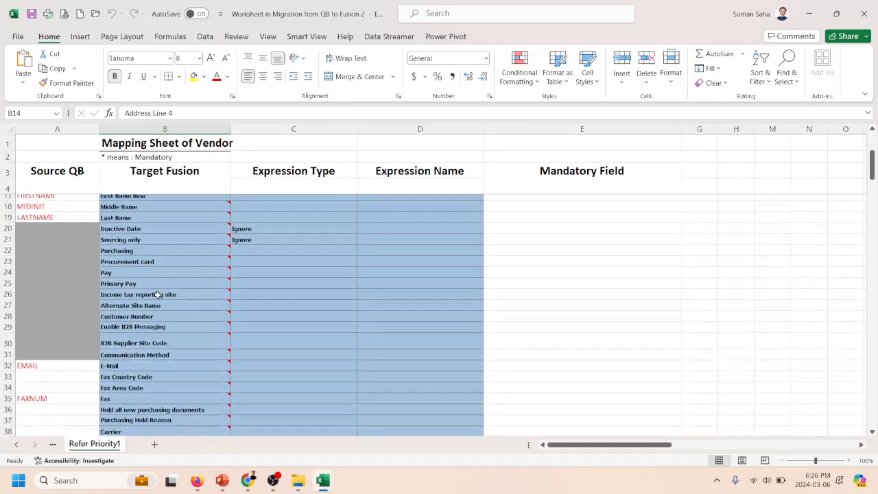
pyautogui.scroll(4, 158, 295)
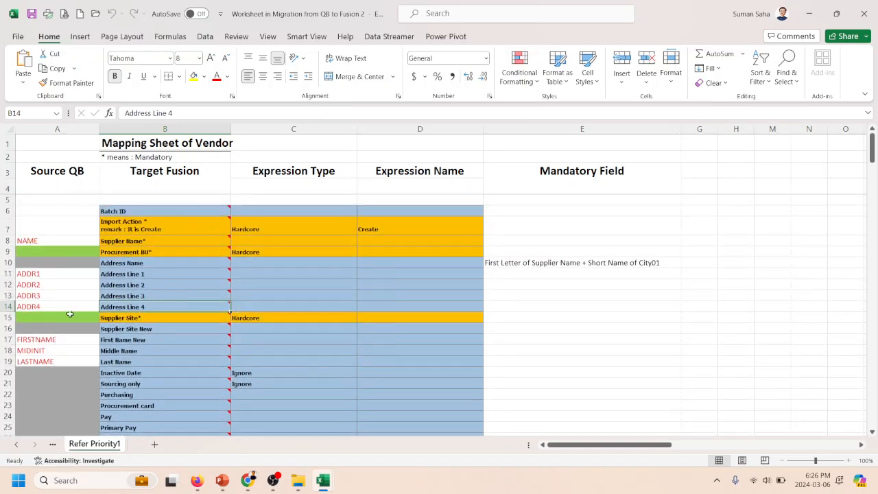
pyautogui.hotkey('alt', 'Tab')
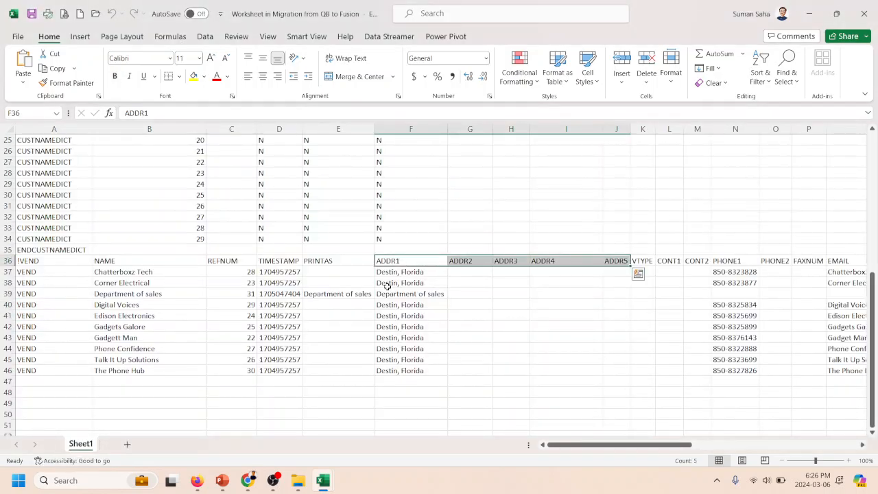
# - Check the cells beneath the ADDR5 and ADDR4 headers in the QuickBooks export and switch back to the vendor mapping sheet
pyautogui.click(617, 270)
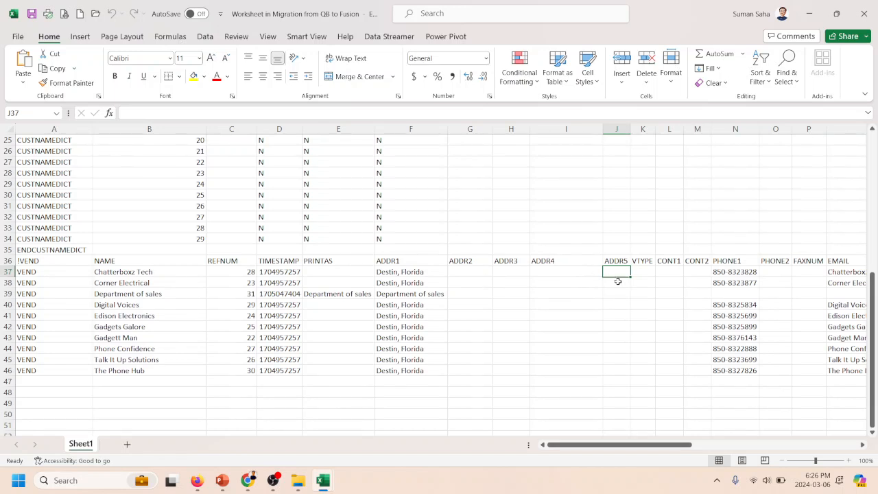
pyautogui.click(571, 270)
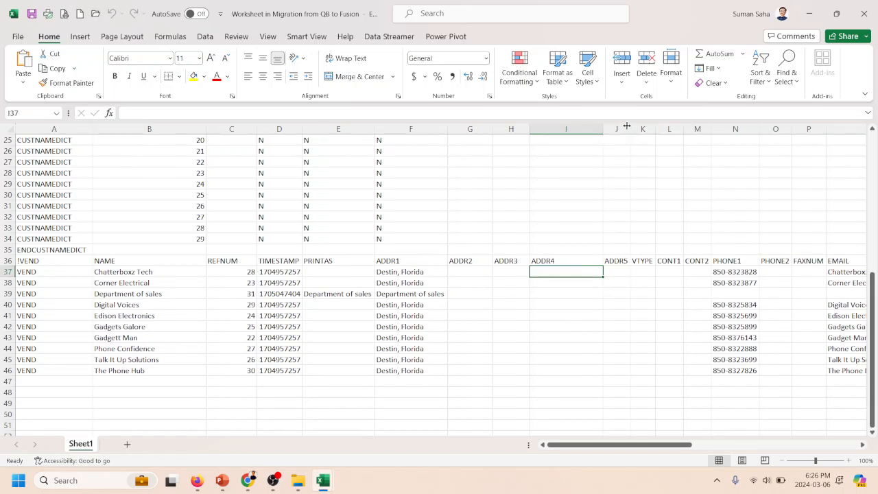
pyautogui.hotkey('alt', 'Tab')
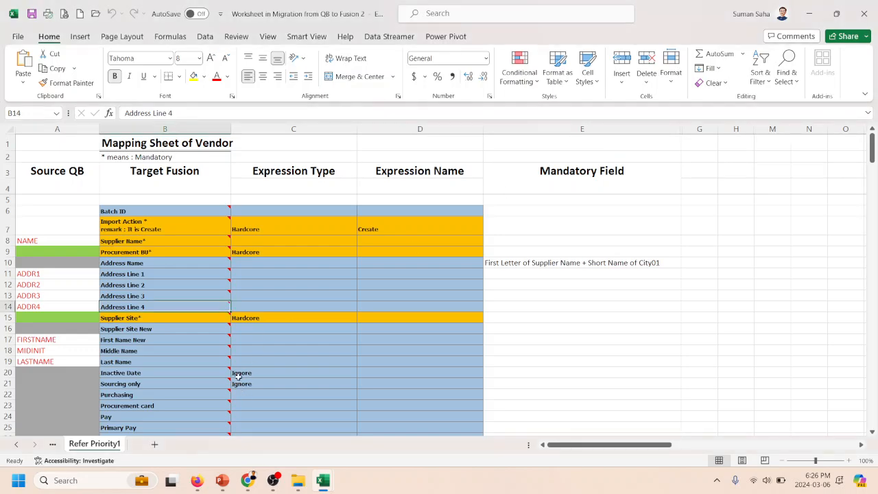
# - Look through the Target Fusion fields down to the GLOBAL_ATTRIBUTE rows and return to the Target Fusion header in B3
pyautogui.scroll(-20, 156, 300)
pyautogui.scroll(-20, 157, 300)
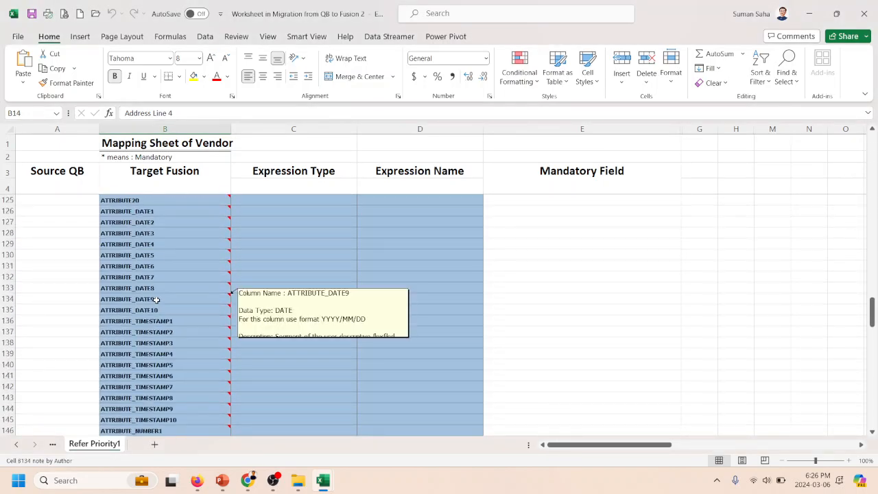
pyautogui.scroll(-14, 156, 300)
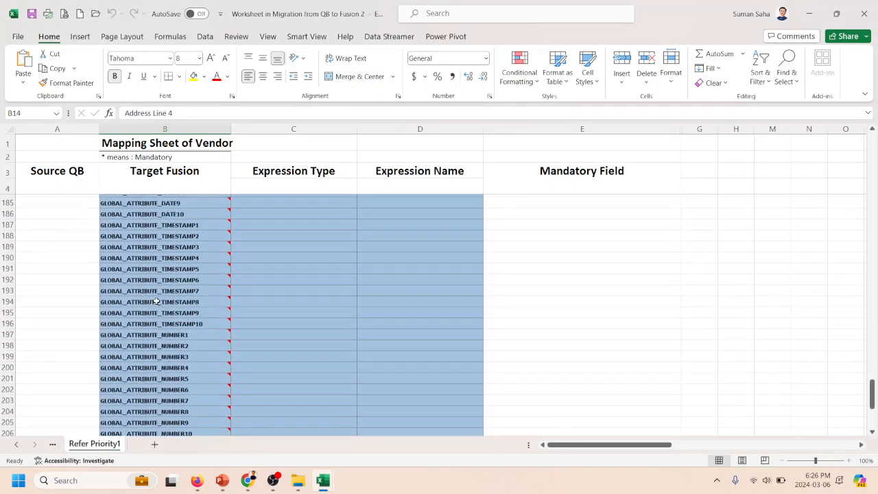
pyautogui.scroll(6, 156, 300)
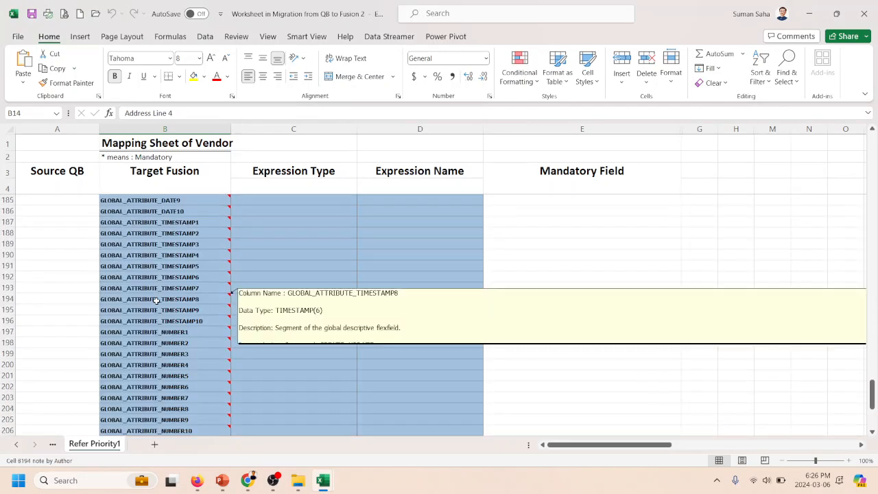
pyautogui.scroll(8, 157, 301)
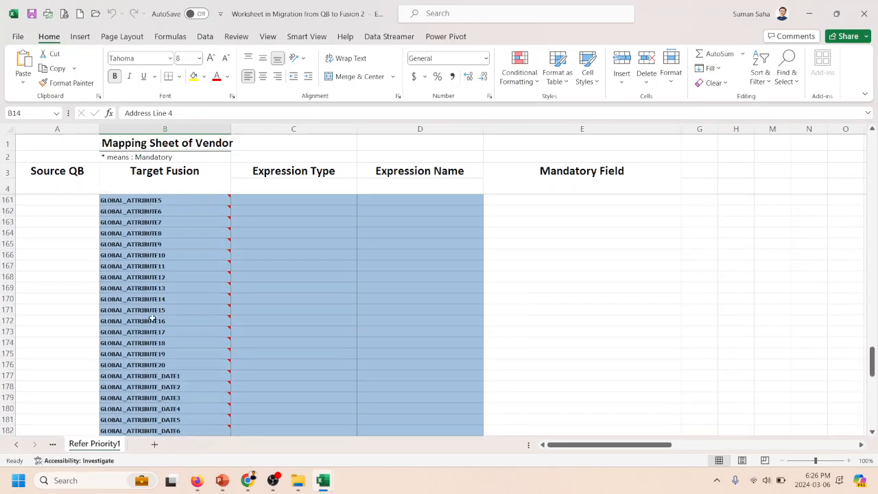
pyautogui.click(143, 313)
pyautogui.scroll(8, 143, 315)
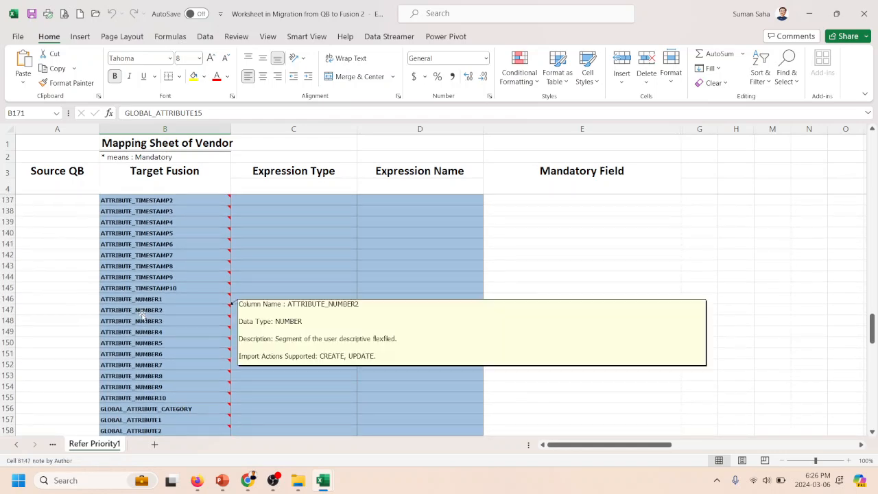
pyautogui.scroll(12, 142, 312)
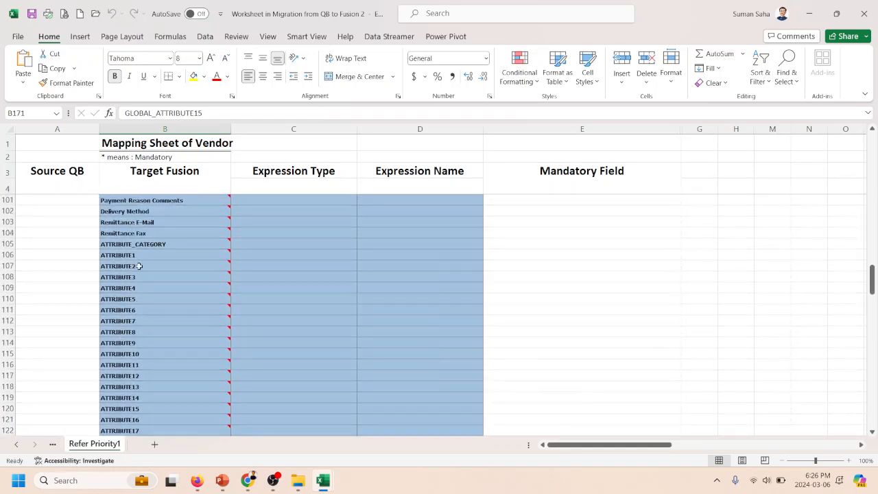
pyautogui.scroll(-8, 136, 350)
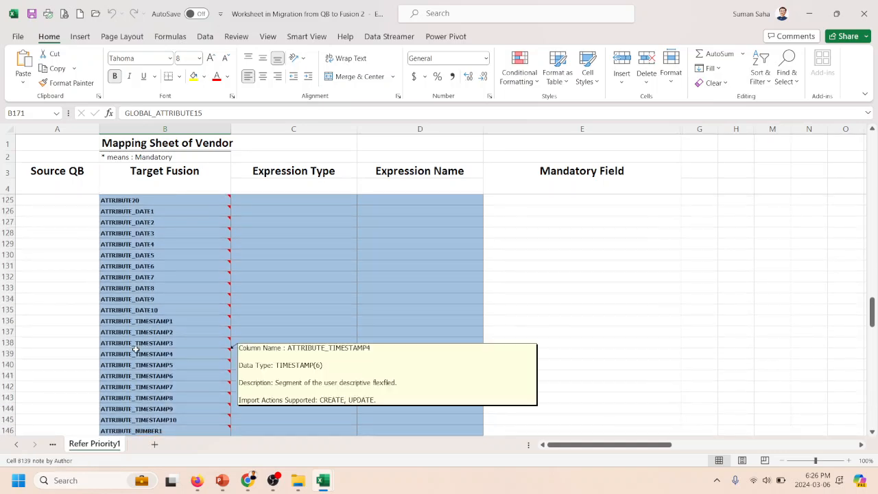
pyautogui.scroll(20, 135, 350)
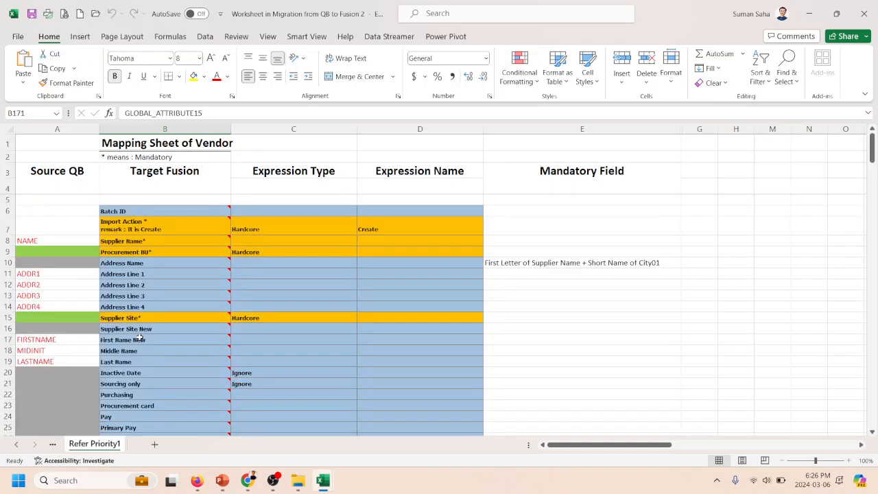
pyautogui.click(189, 179)
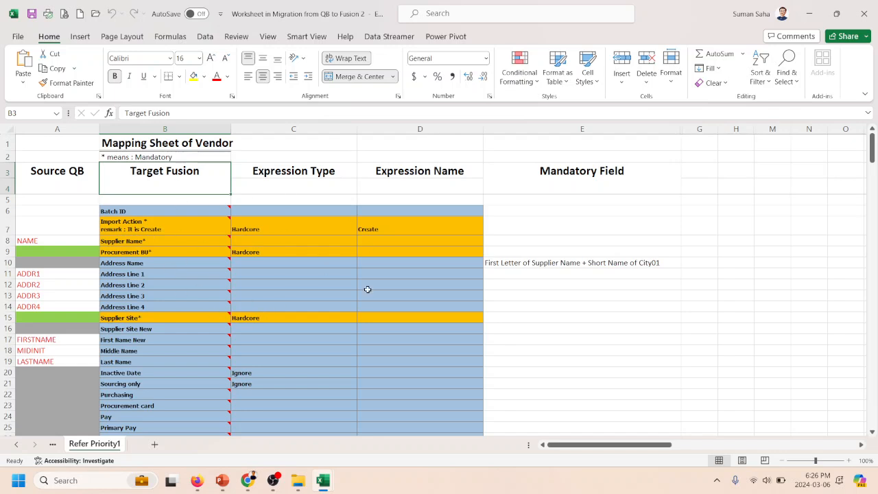
# - Switch to Firefox, search the web for "oracle doc" and open the Oracle Help Center
pyautogui.click(196, 480)
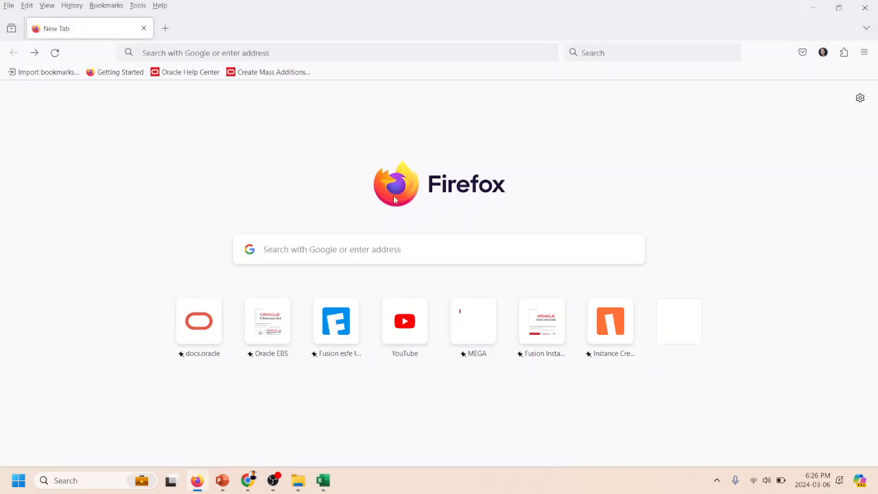
pyautogui.click(307, 250)
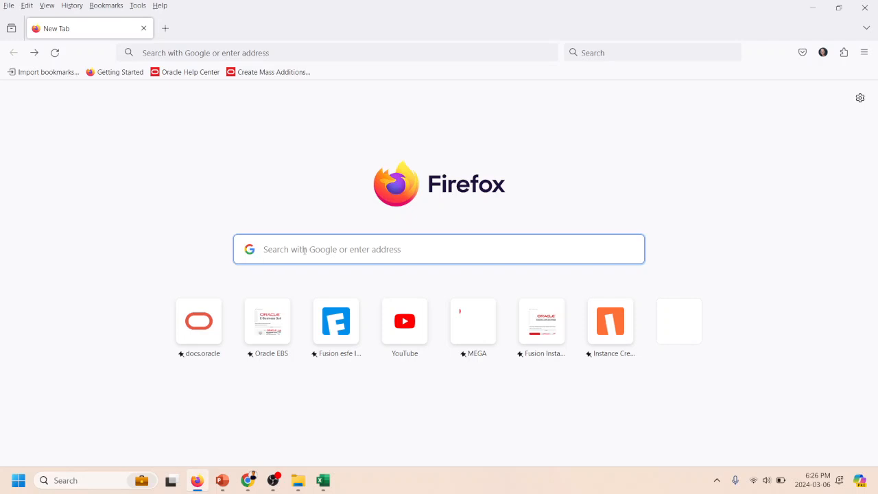
pyautogui.write('orac')
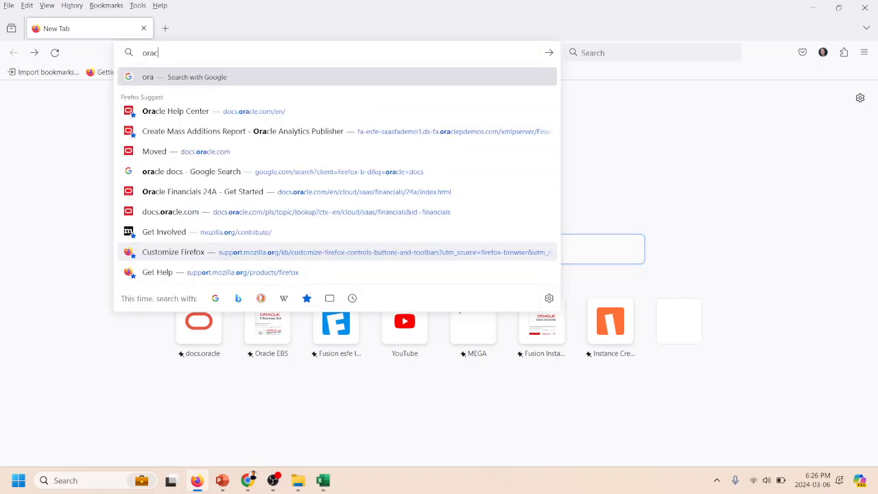
pyautogui.write('le doc')
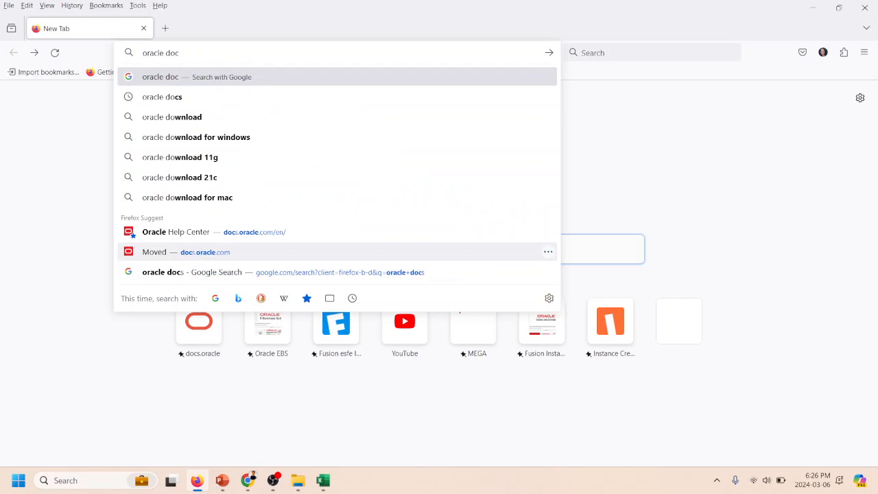
pyautogui.press('Return')
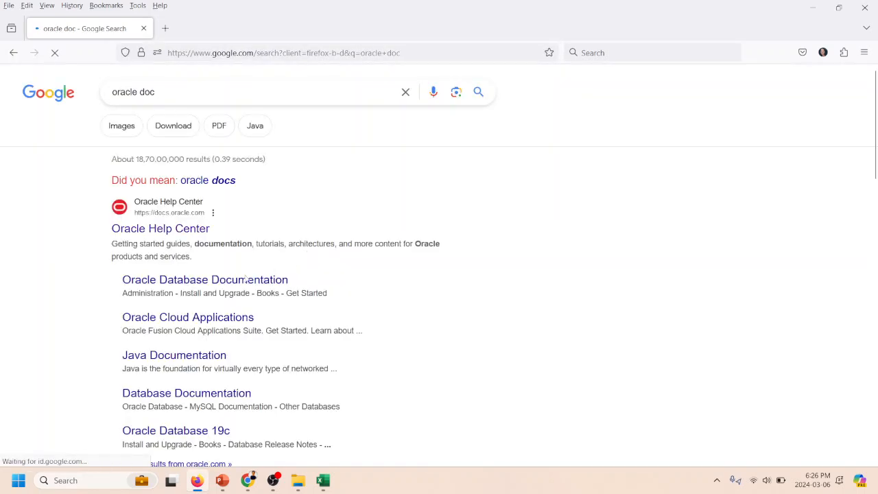
pyautogui.click(158, 231)
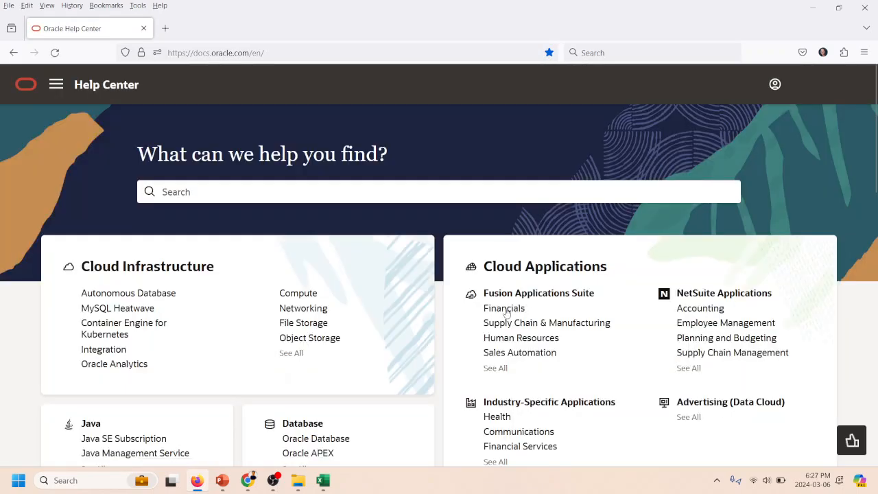
# - Open the Financials documentation's All Books list, filter it by Implementation and look through the books
pyautogui.click(507, 311)
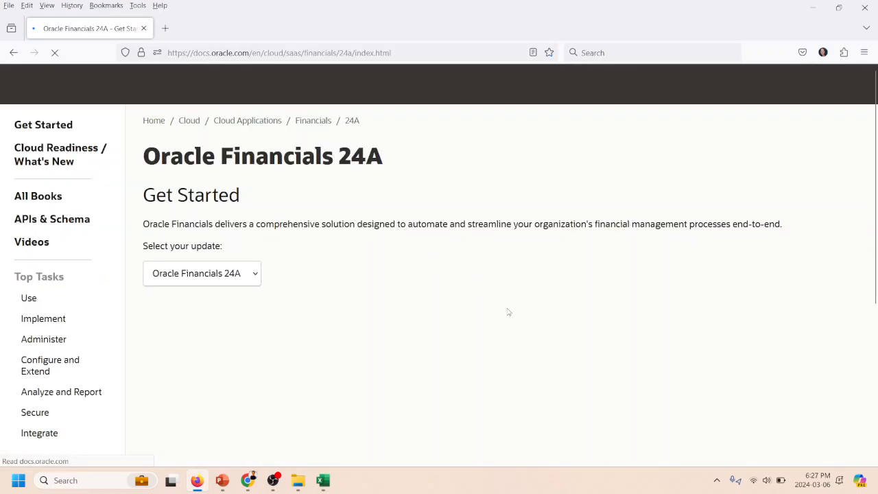
pyautogui.click(52, 199)
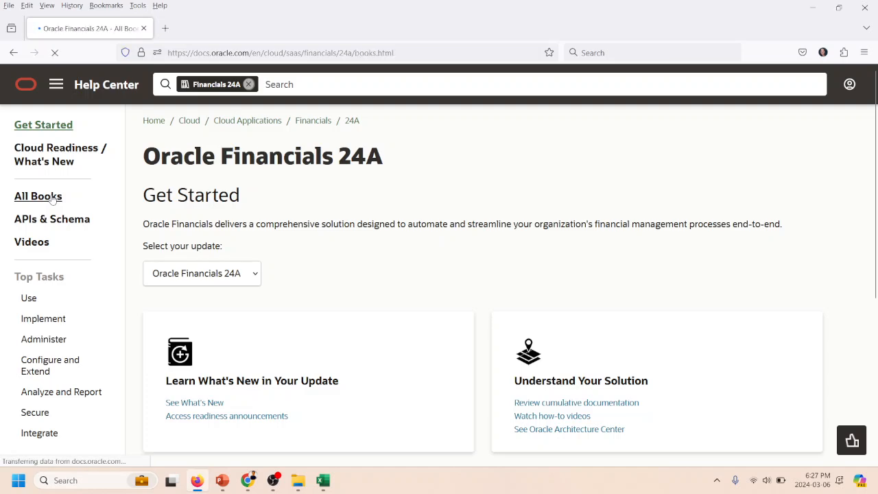
pyautogui.click(277, 228)
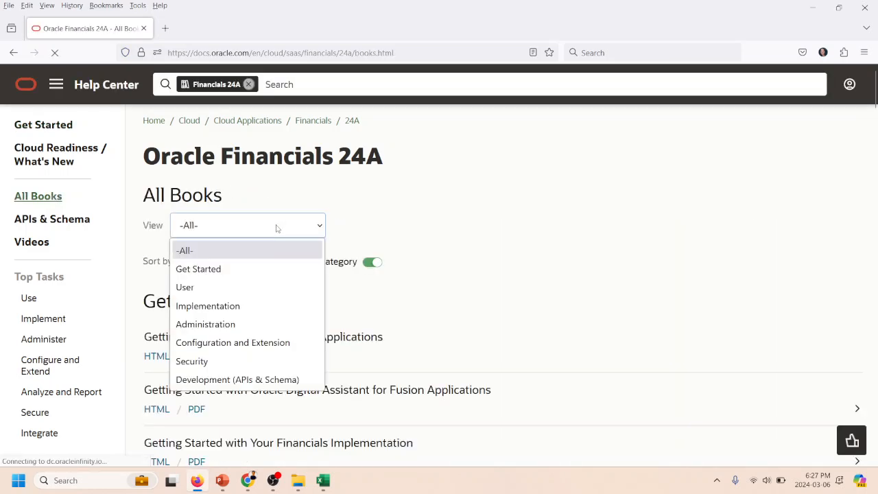
pyautogui.click(275, 225)
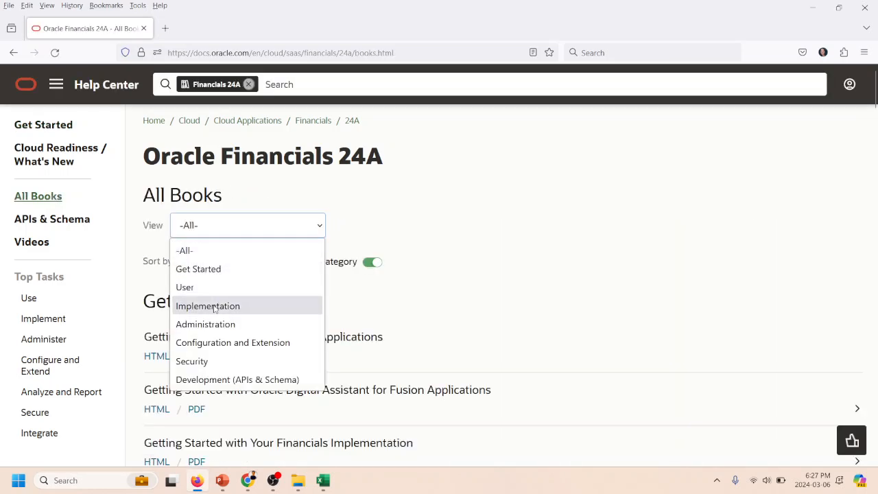
pyautogui.click(216, 306)
pyautogui.scroll(-10, 602, 220)
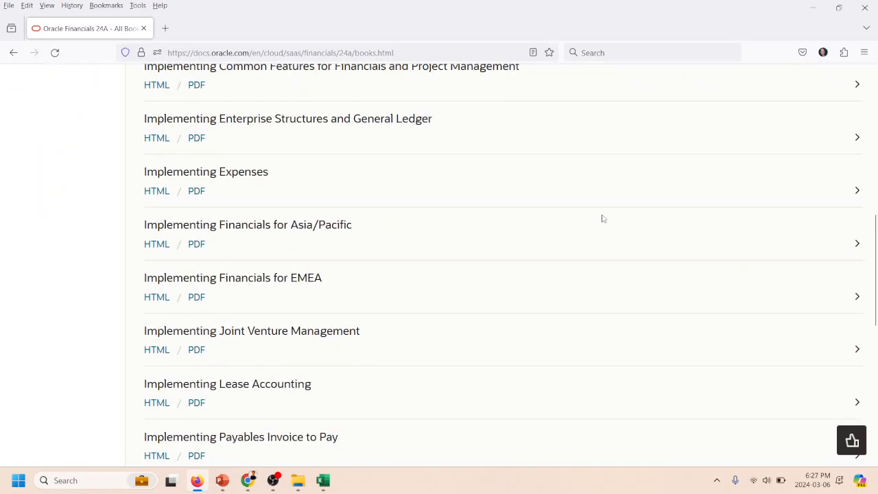
pyautogui.scroll(10, 604, 219)
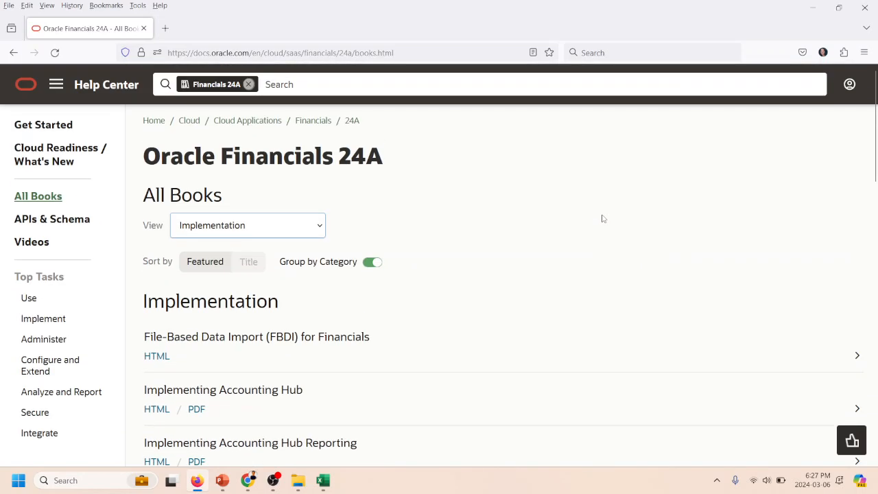
# - Go to the Procurement documentation through Cloud Applications and filter its All Books list by Implementation
pyautogui.click(232, 122)
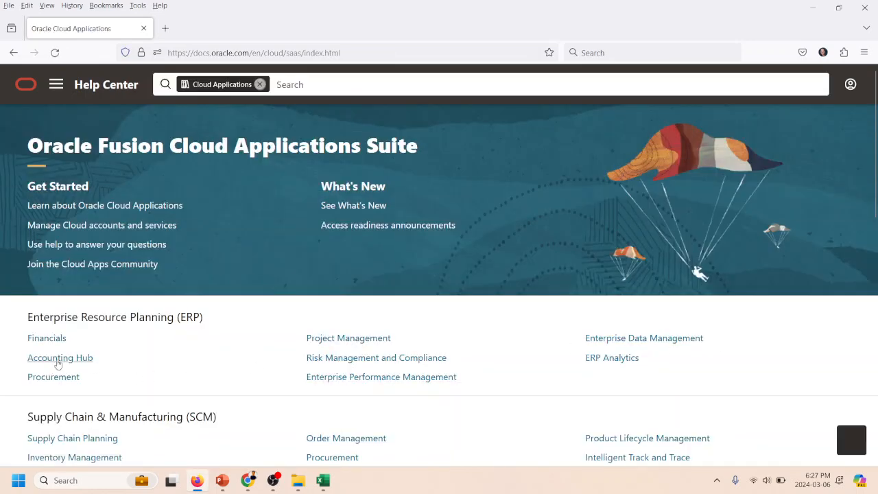
pyautogui.click(43, 379)
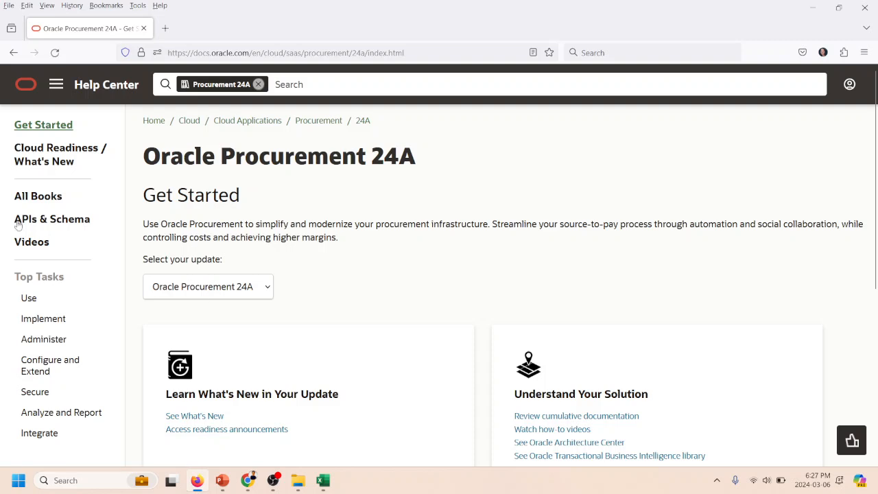
pyautogui.click(44, 201)
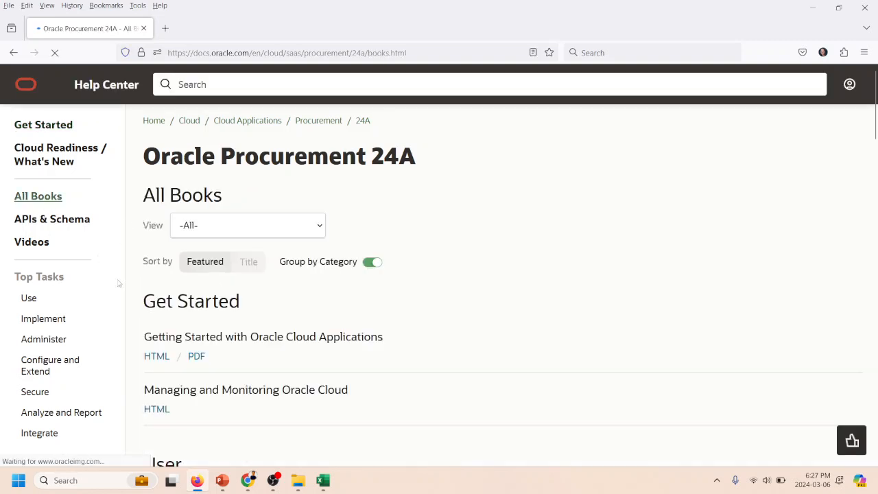
pyautogui.click(213, 224)
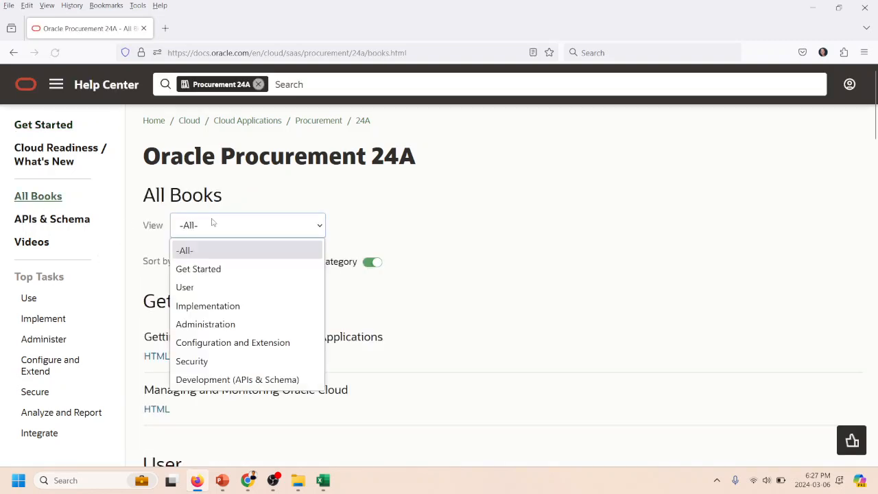
pyautogui.click(201, 306)
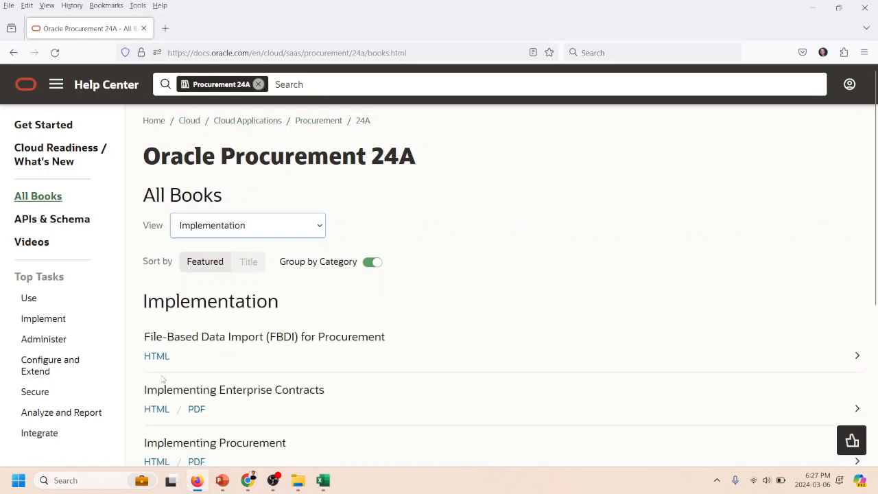
# - Open the Import Suppliers topic in the HTML guide File-Based Data Import (FBDI) for Procurement and review its file, job and table links
pyautogui.click(156, 357)
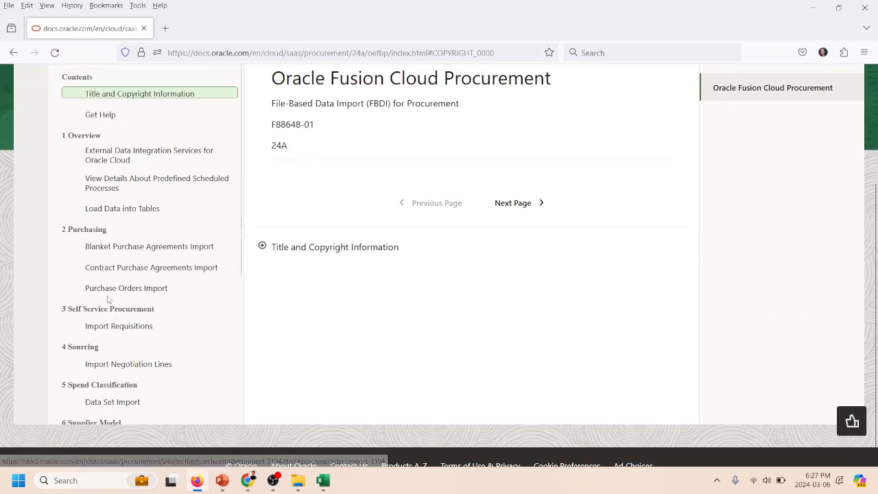
pyautogui.scroll(-3, 104, 282)
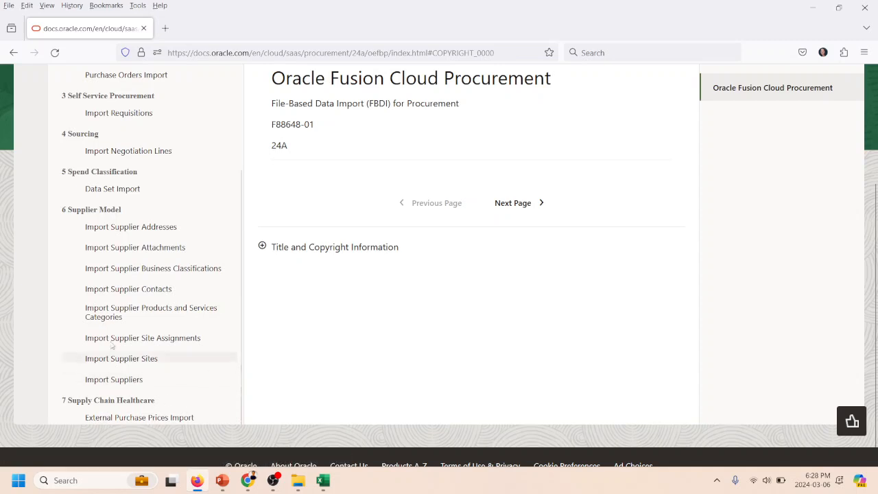
pyautogui.click(129, 381)
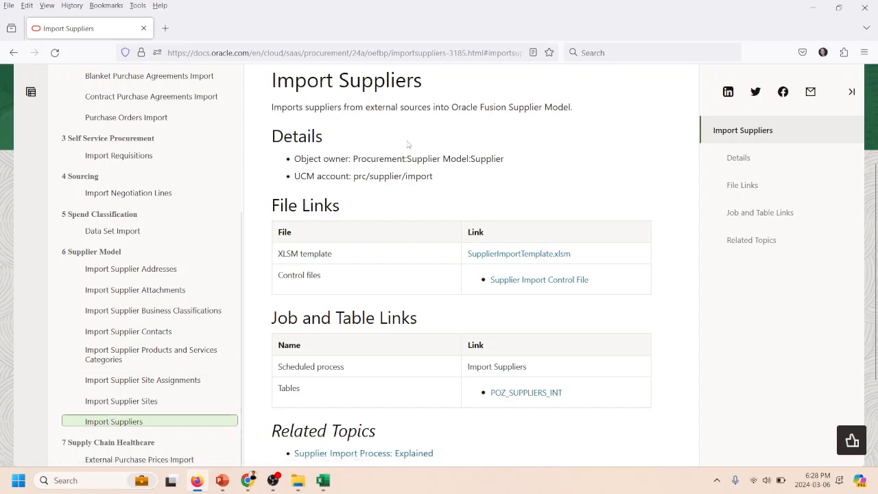
pyautogui.scroll(3, 408, 144)
pyautogui.scroll(-5, 404, 150)
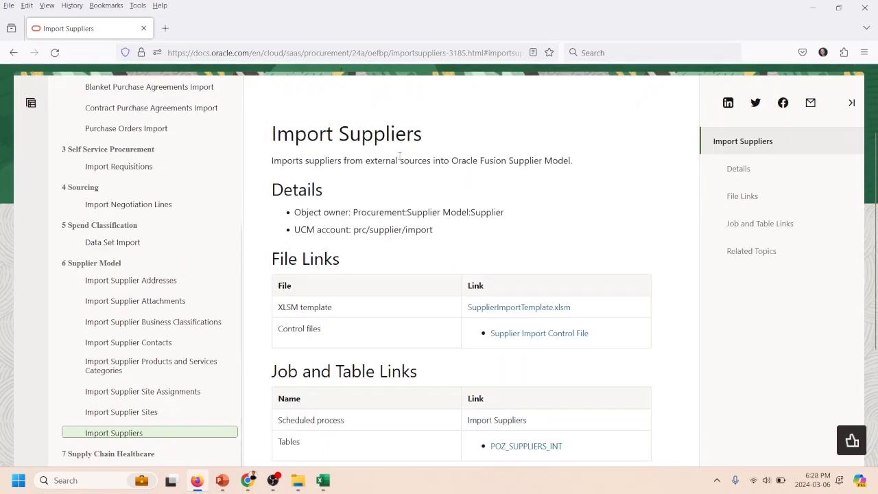
pyautogui.scroll(5, 391, 165)
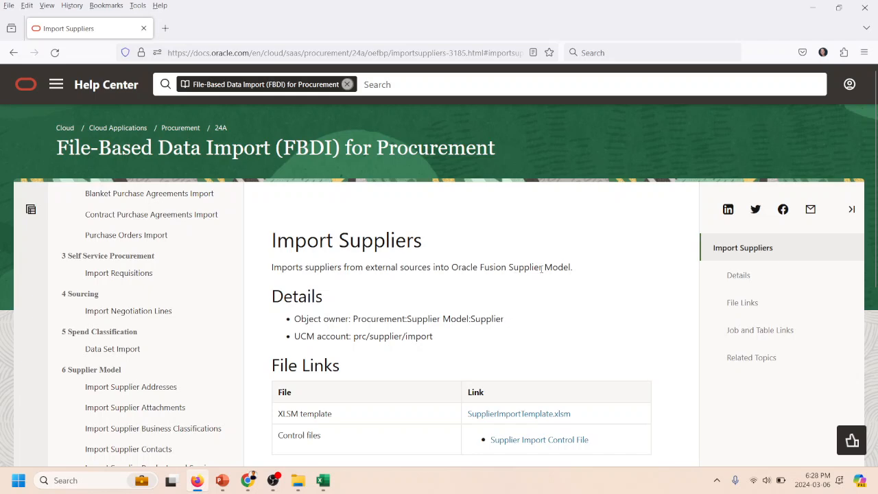
pyautogui.scroll(-5, 563, 269)
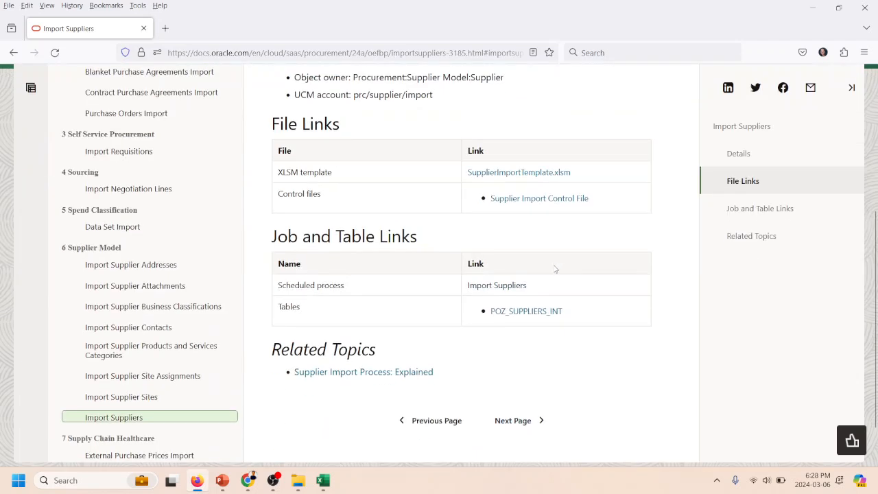
# - Download the SupplierImportTemplate.xlsm template from the Import Suppliers file links into the Project folder's Staging 2 subfolder
pyautogui.scroll(5, 556, 267)
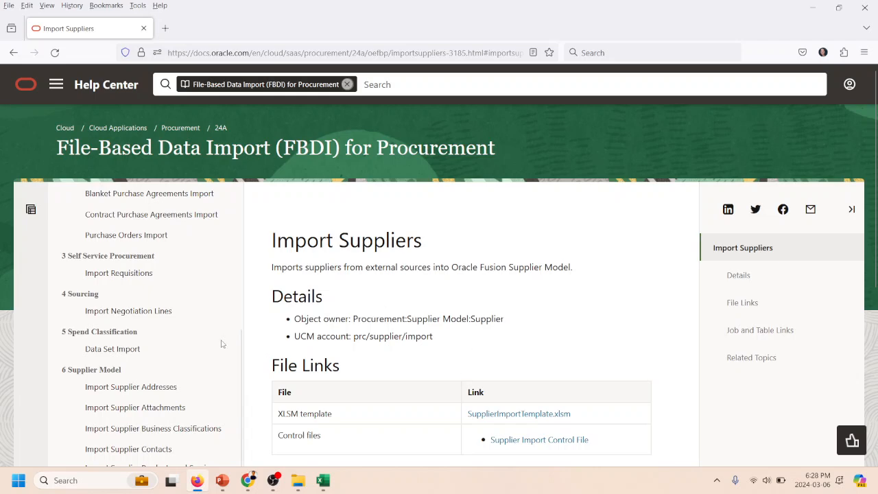
pyautogui.scroll(-3, 498, 349)
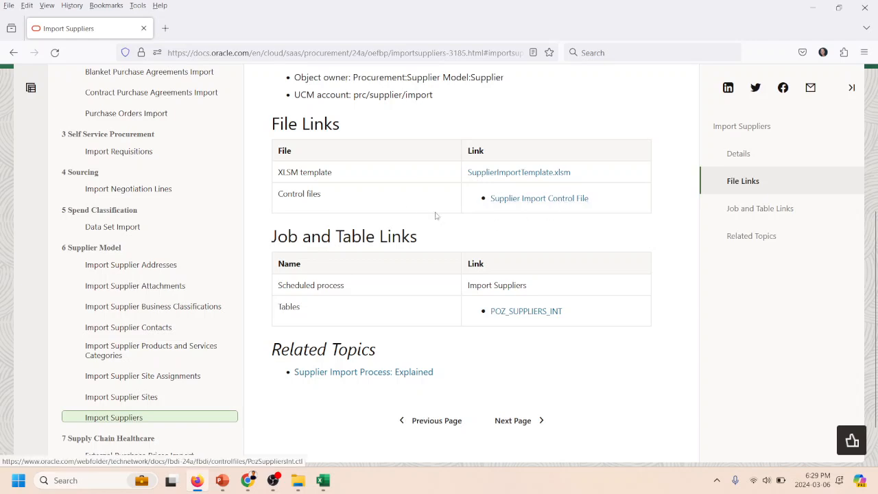
pyautogui.click(516, 173)
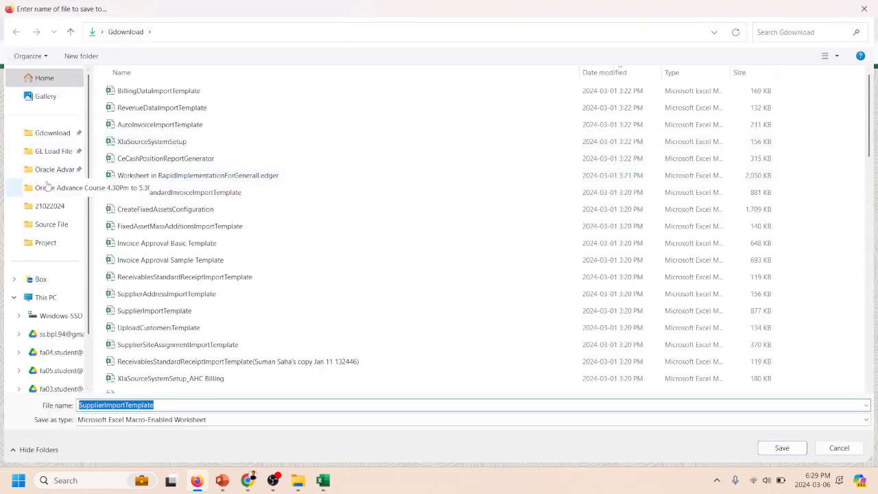
pyautogui.click(33, 248)
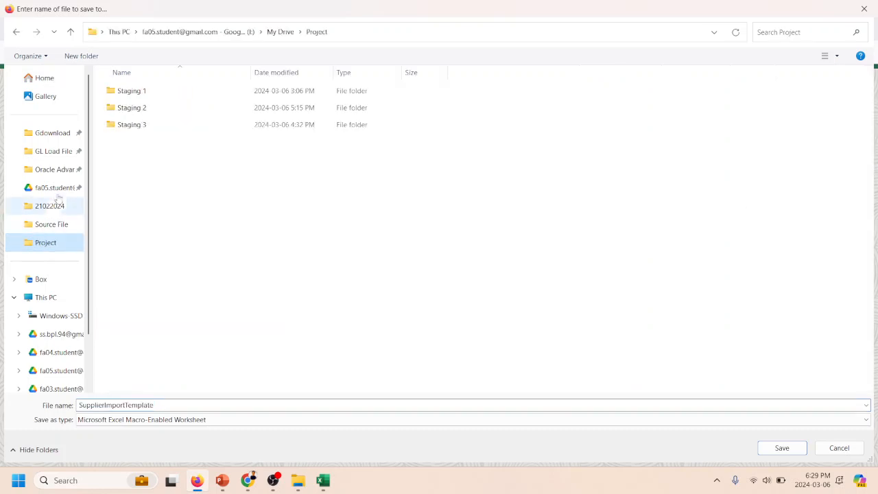
pyautogui.doubleClick(117, 108)
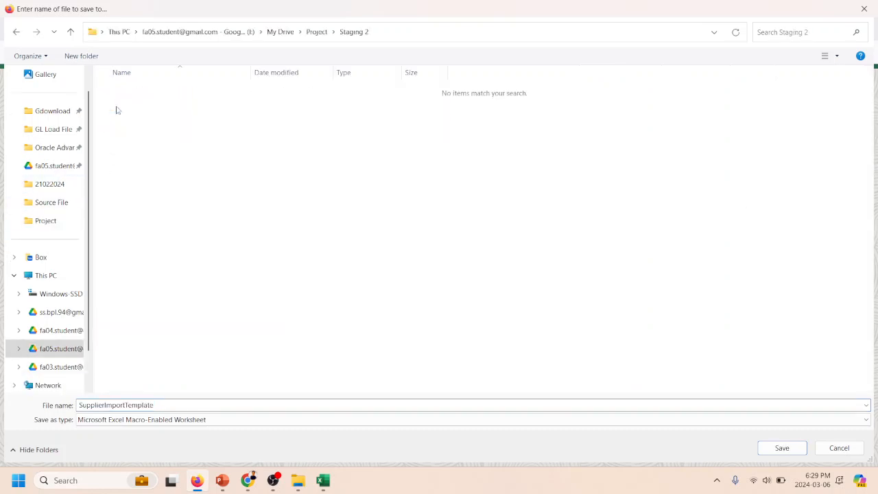
pyautogui.click(783, 450)
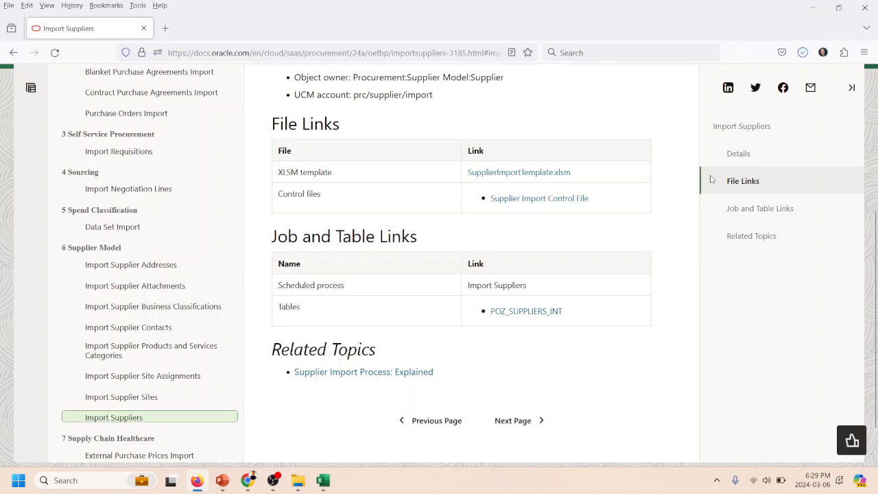
# - Open the downloaded SupplierImportTemplate workbook, enable editing and go to its POZ_SUPPLIERS_INT sheet
pyautogui.click(805, 54)
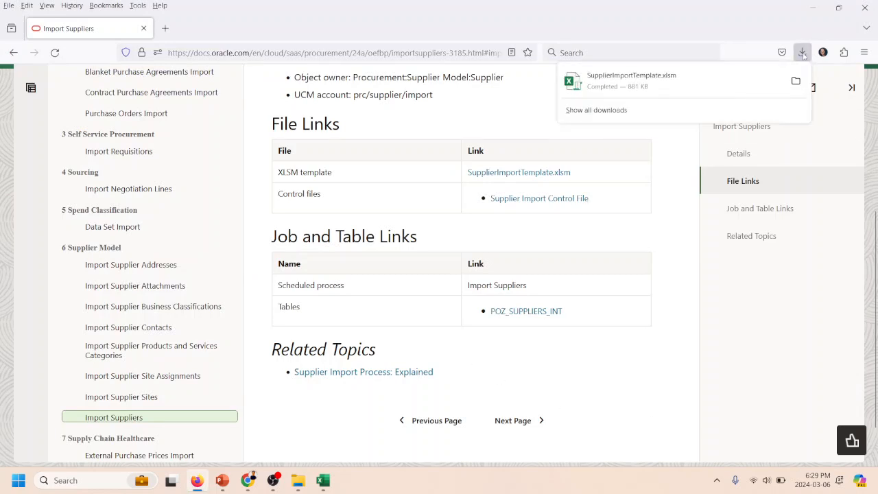
pyautogui.click(664, 82)
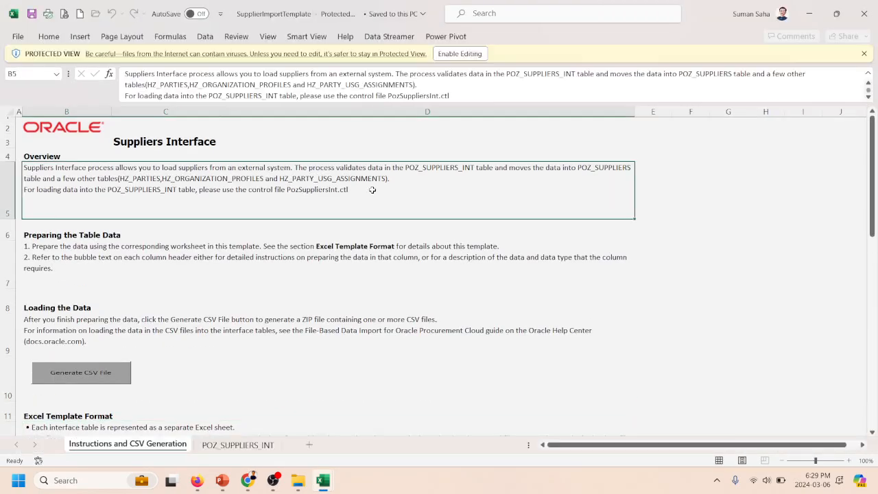
pyautogui.click(459, 53)
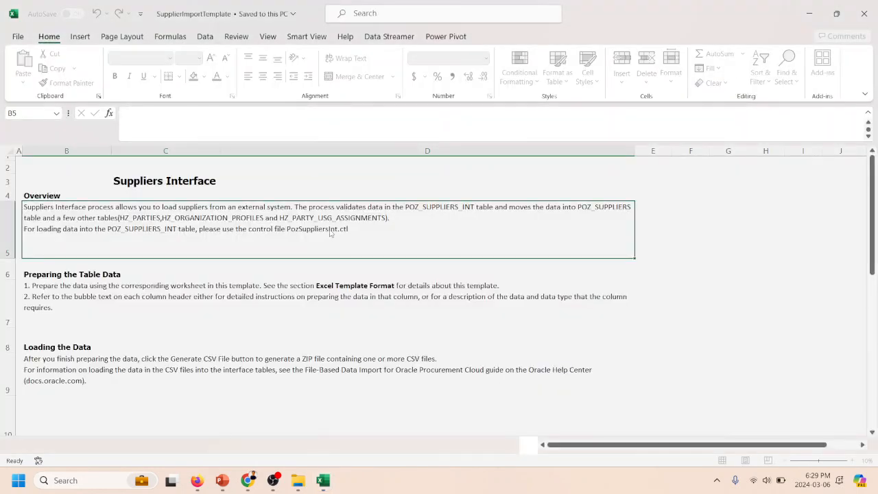
pyautogui.click(231, 446)
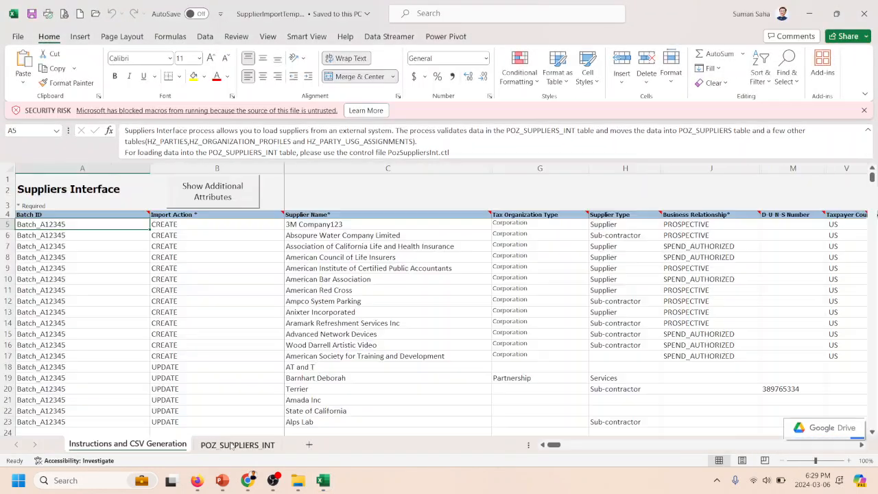
# - Try to show the additional attributes on the POZ_SUPPLIERS_INT sheet, and close the workbook without saving
pyautogui.click(77, 214)
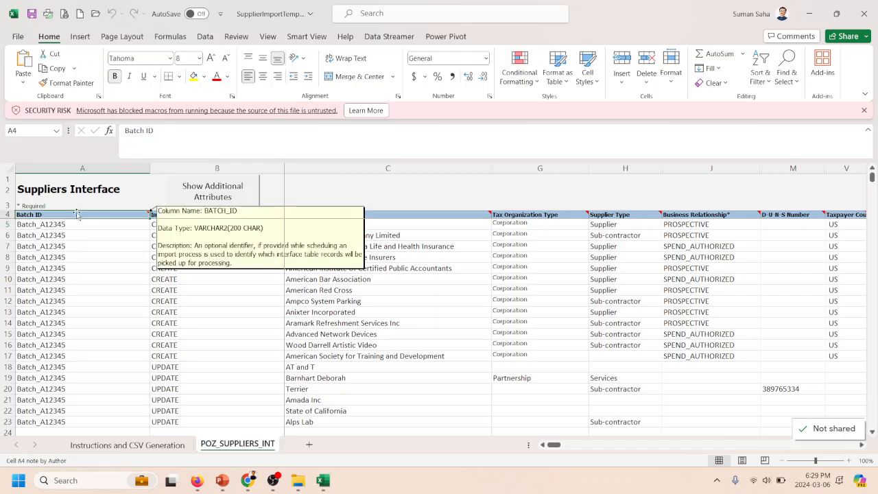
pyautogui.click(213, 203)
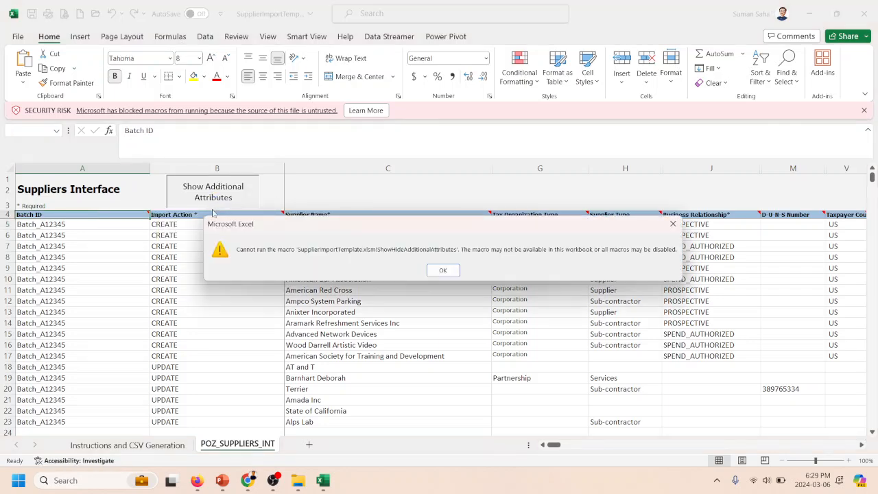
pyautogui.click(443, 270)
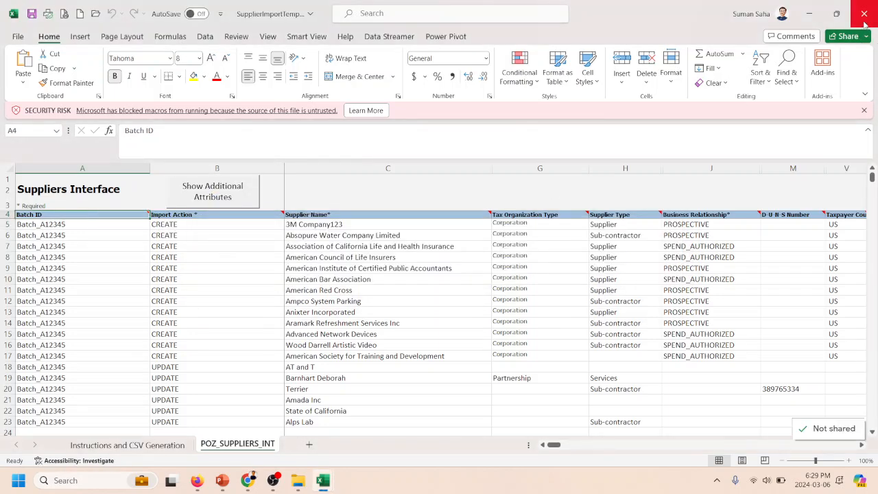
pyautogui.click(864, 13)
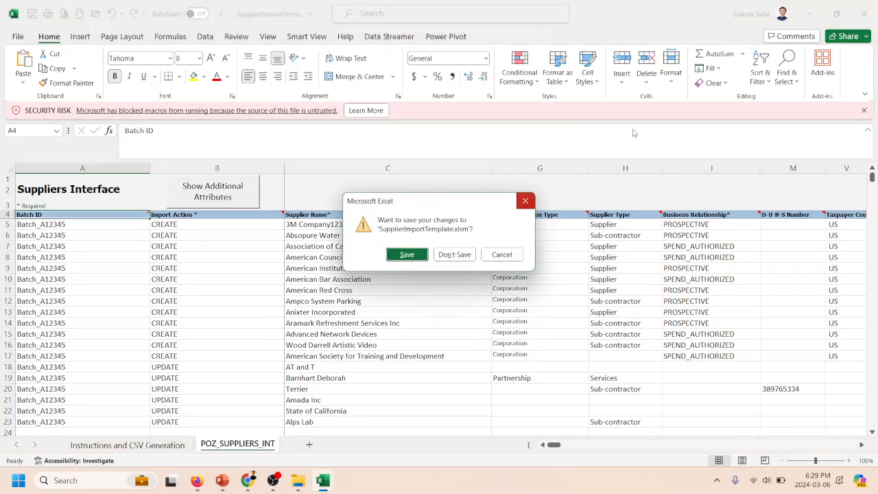
pyautogui.click(444, 259)
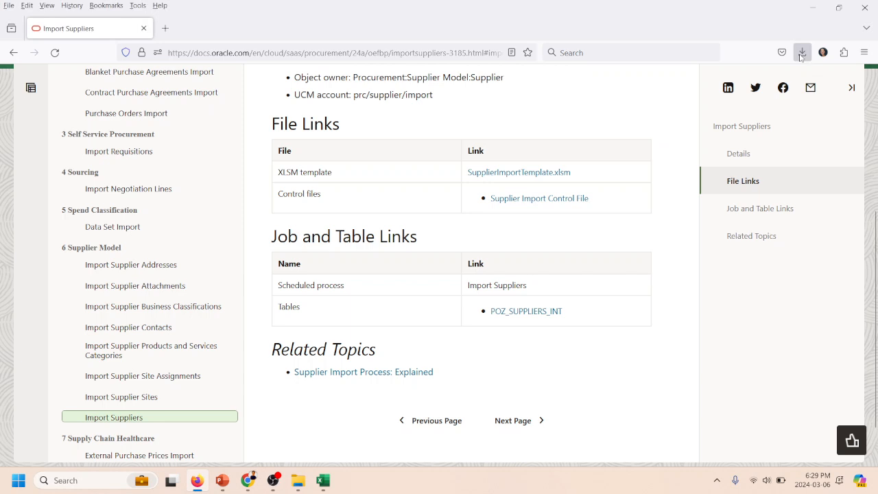
# - Locate the downloaded SupplierImportTemplate file in its folder and unblock it in its file properties
pyautogui.click(802, 52)
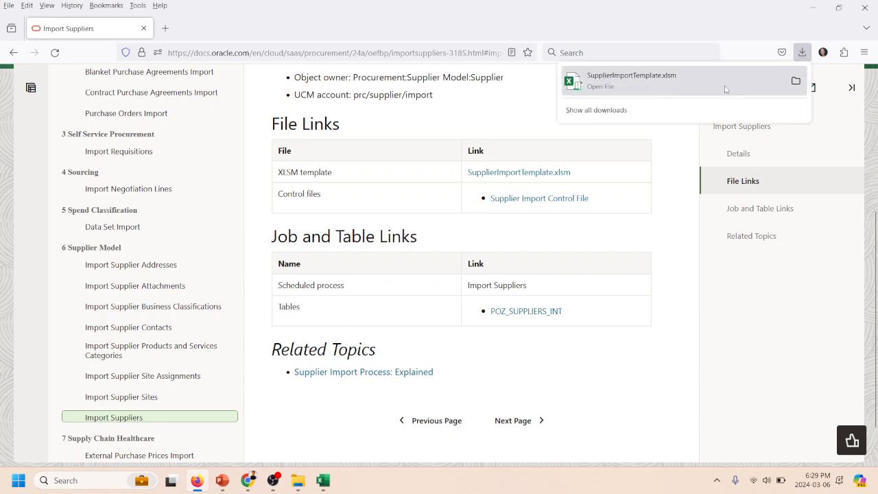
pyautogui.click(797, 80)
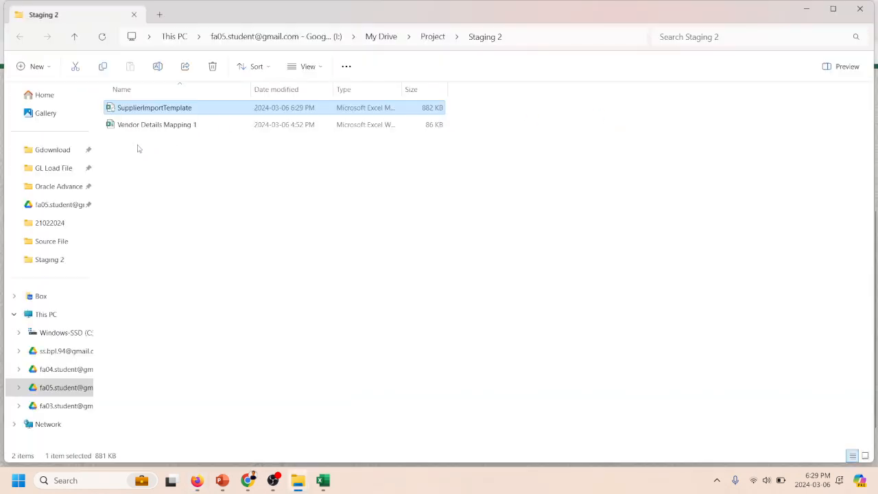
pyautogui.rightClick(142, 112)
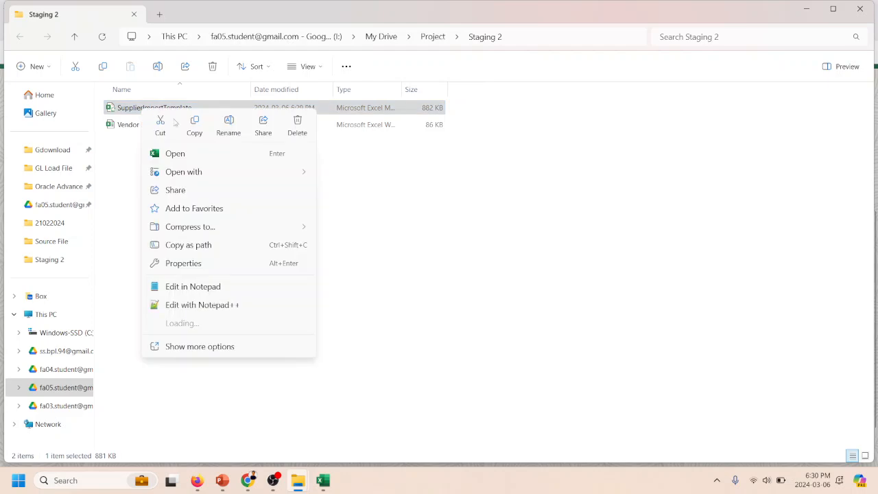
pyautogui.click(180, 266)
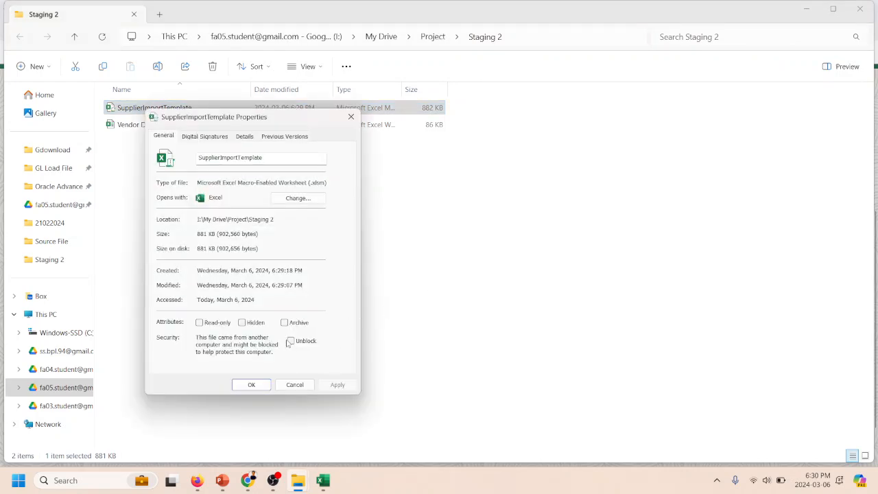
pyautogui.click(291, 341)
pyautogui.click(336, 384)
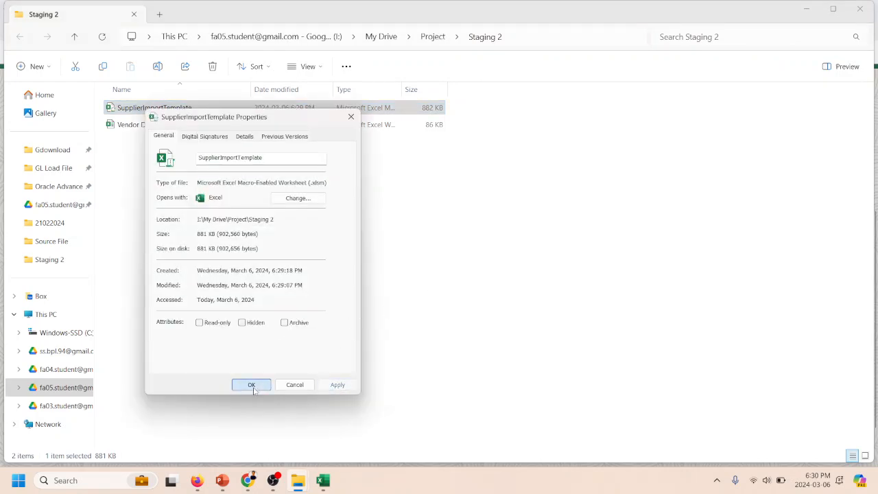
pyautogui.click(251, 384)
# - Reopen SupplierImportTemplate from the Staging 2 folder and show the additional attributes on the POZ_SUPPLIERS_INT sheet
pyautogui.click(291, 143)
pyautogui.click(175, 108)
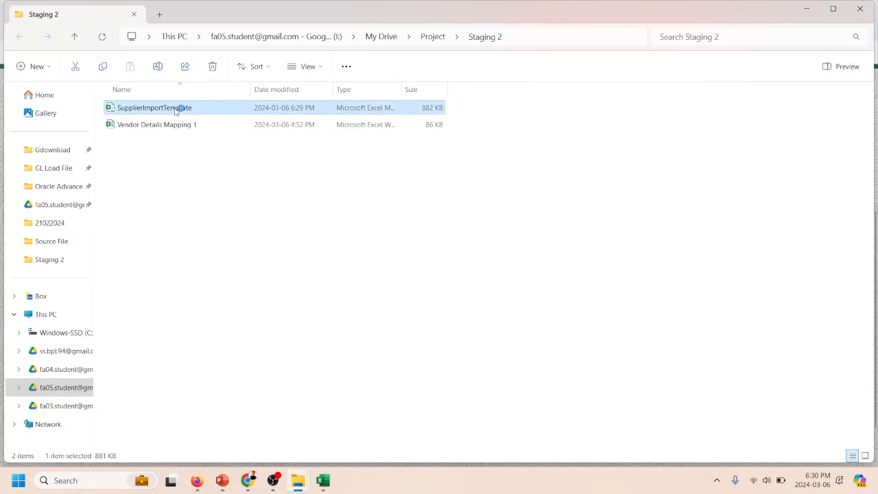
pyautogui.click(861, 10)
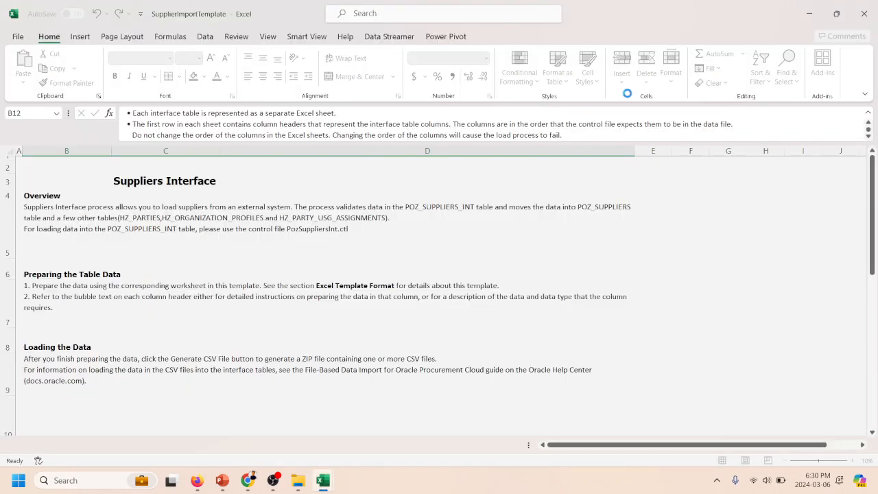
pyautogui.click(429, 237)
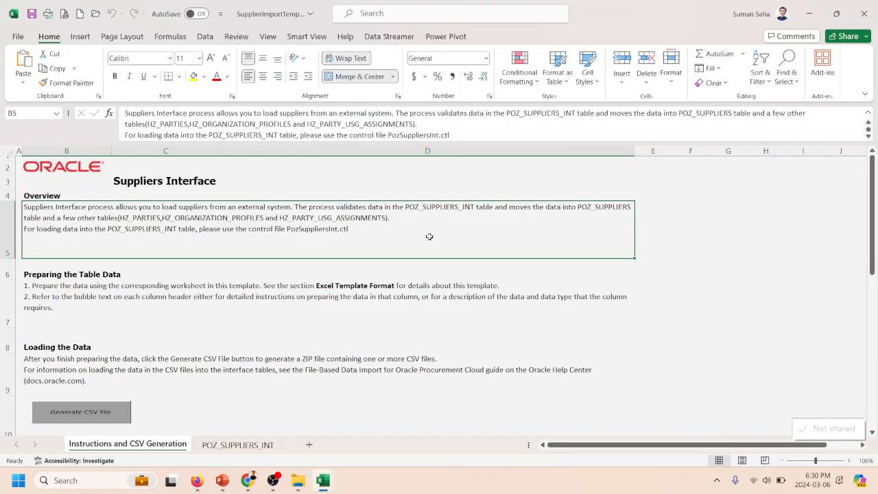
pyautogui.click(238, 444)
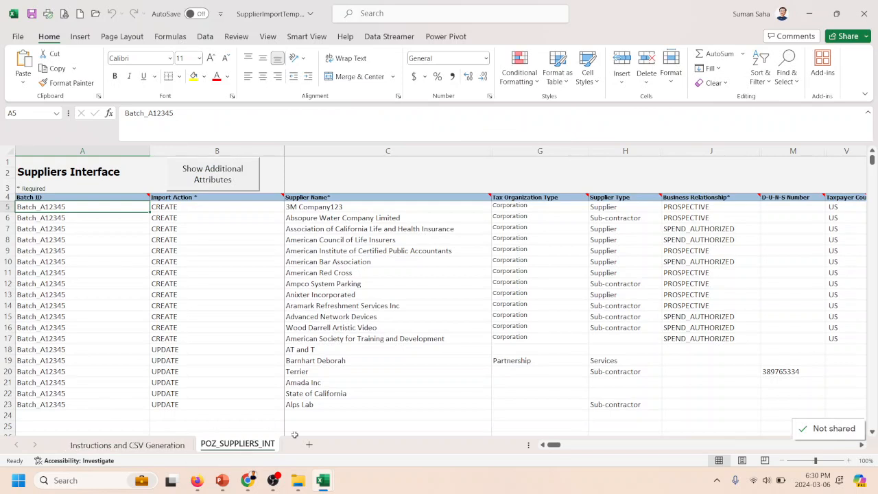
pyautogui.click(220, 177)
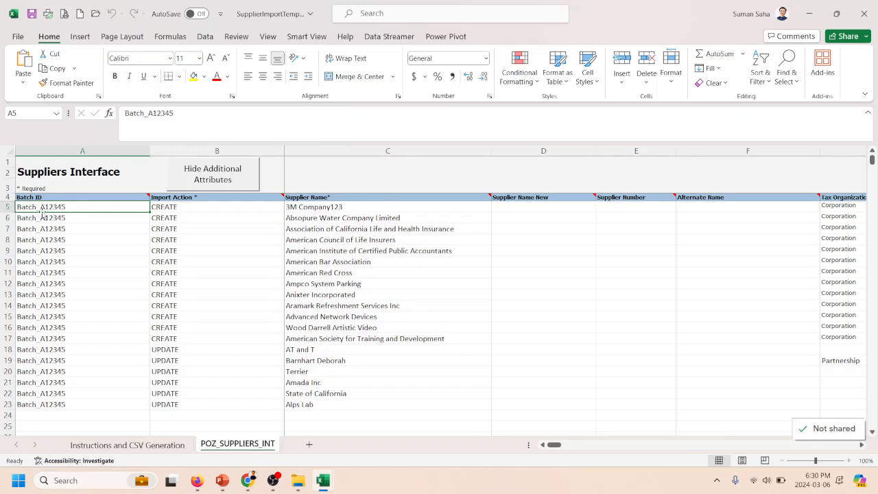
# - Examine the Batch ID column's header note, the required-field marker and the sample data in rows 5 to 23
pyautogui.click(54, 197)
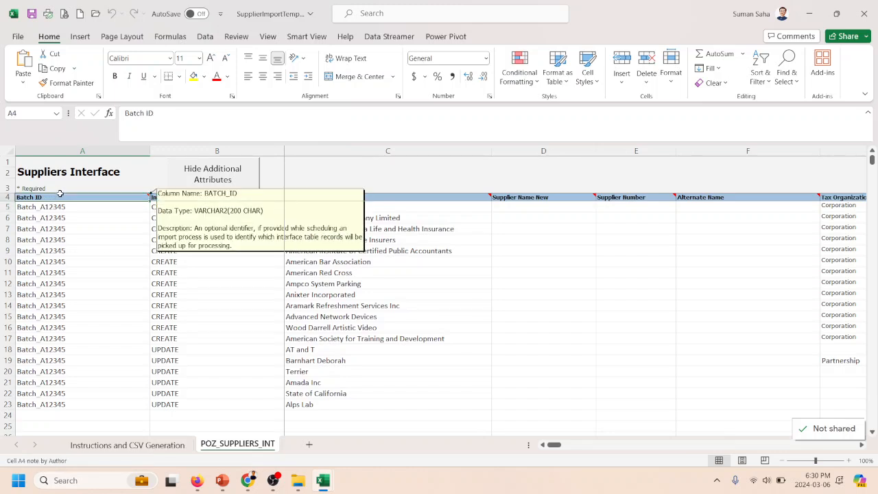
pyautogui.click(105, 209)
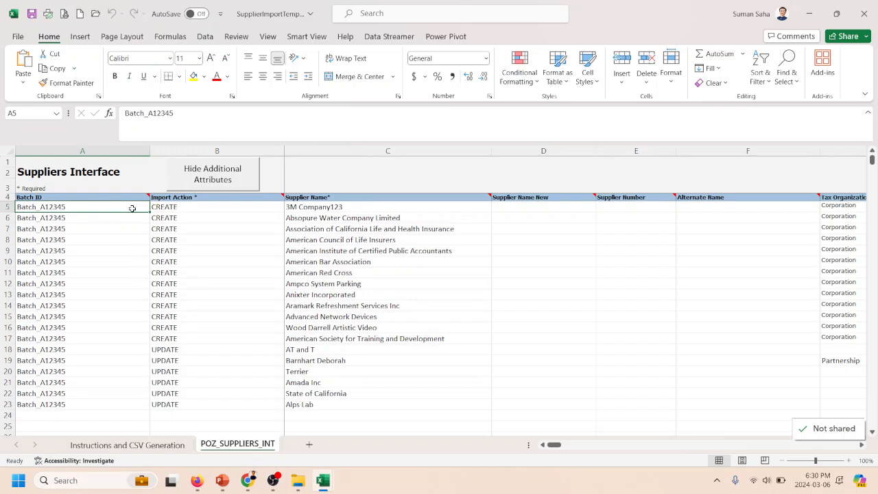
pyautogui.click(39, 189)
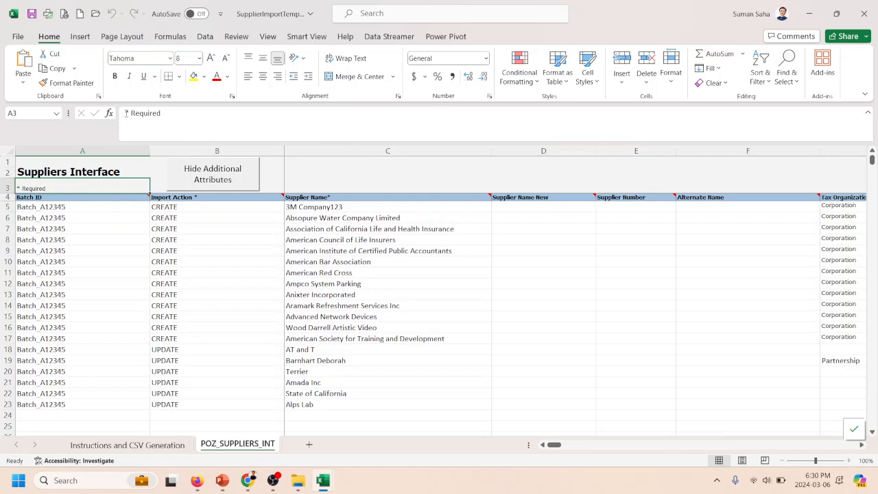
pyautogui.click(115, 225)
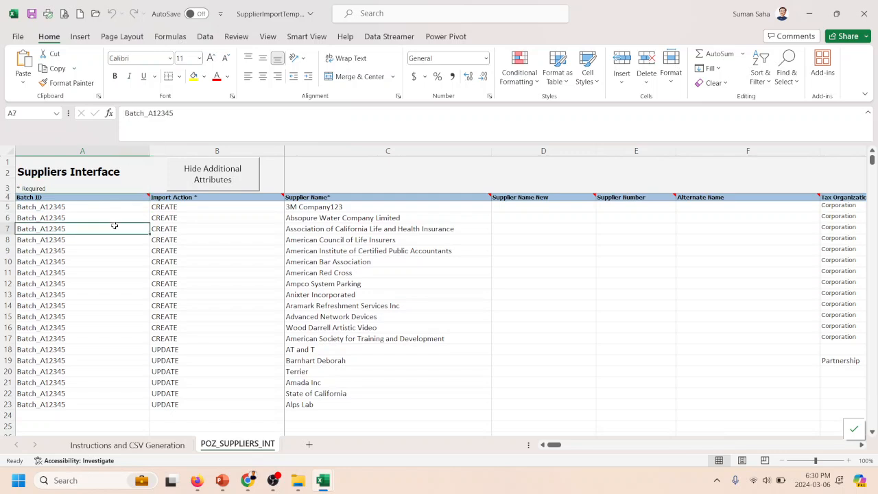
pyautogui.click(87, 187)
pyautogui.click(78, 197)
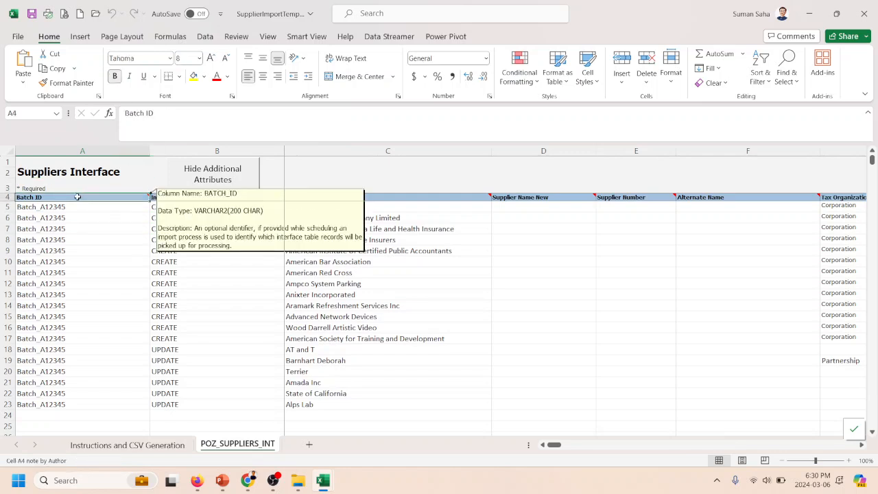
pyautogui.click(78, 206)
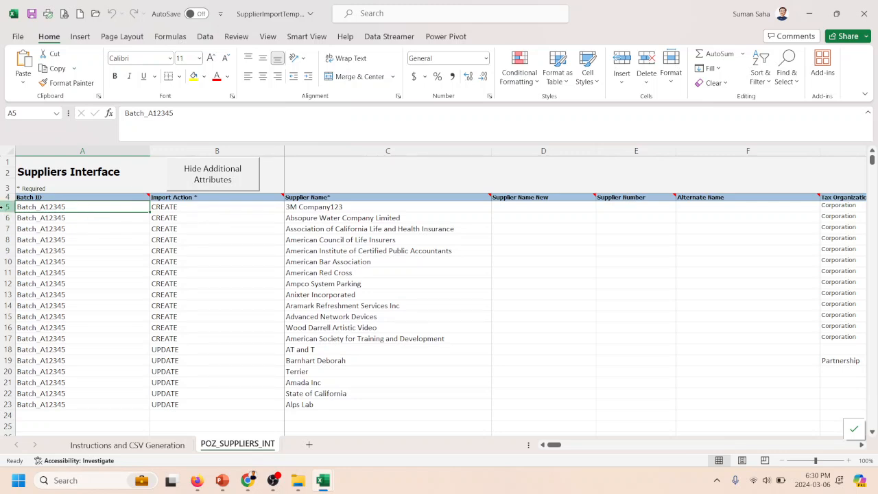
pyautogui.moveTo(7, 207); pyautogui.dragTo(2, 404)
pyautogui.moveTo(2, 405); pyautogui.dragTo(2, 405)
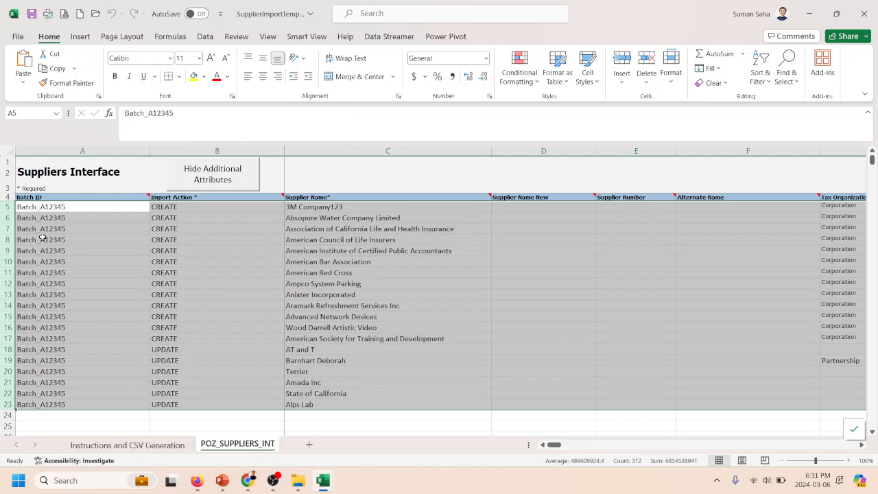
# - Check the available import actions for the first supplier row and choose CREATE
pyautogui.click(168, 207)
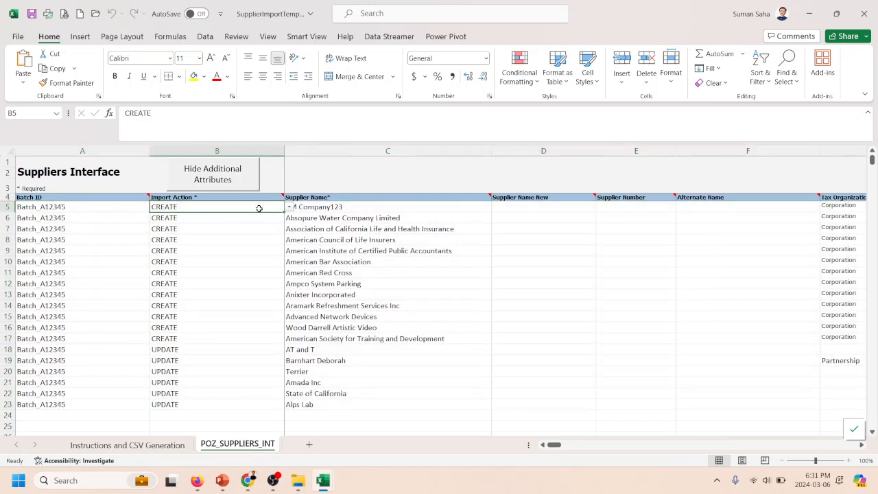
pyautogui.click(290, 207)
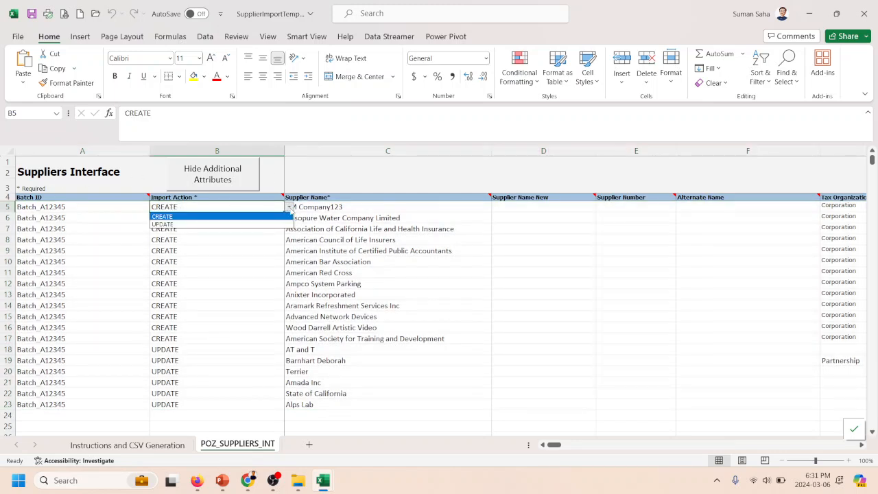
pyautogui.click(172, 216)
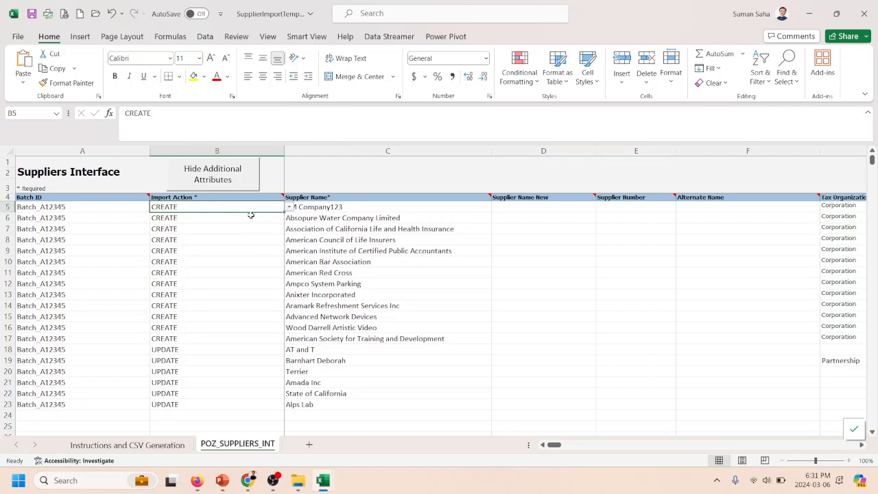
# - Check the Import Action, Supplier Name and Procurement BU mappings on the vendor mapping sheet in the Migration from QB to Fusion worksheet
pyautogui.click(343, 207)
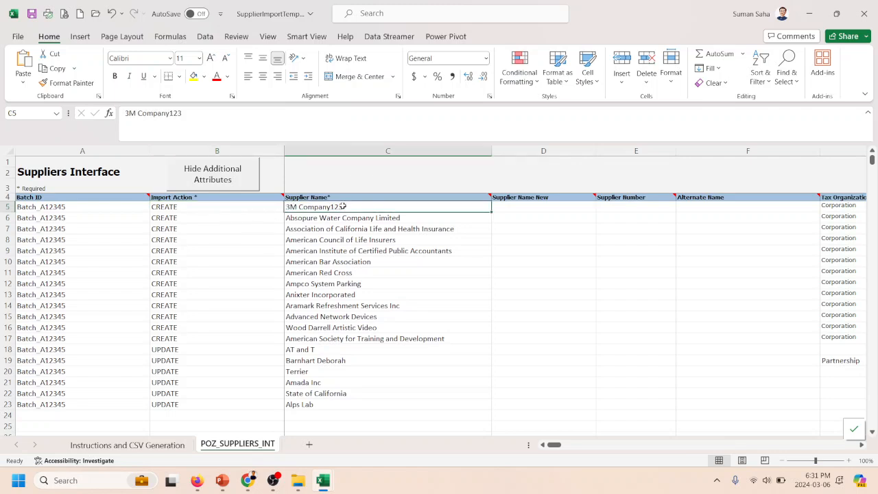
pyautogui.click(221, 206)
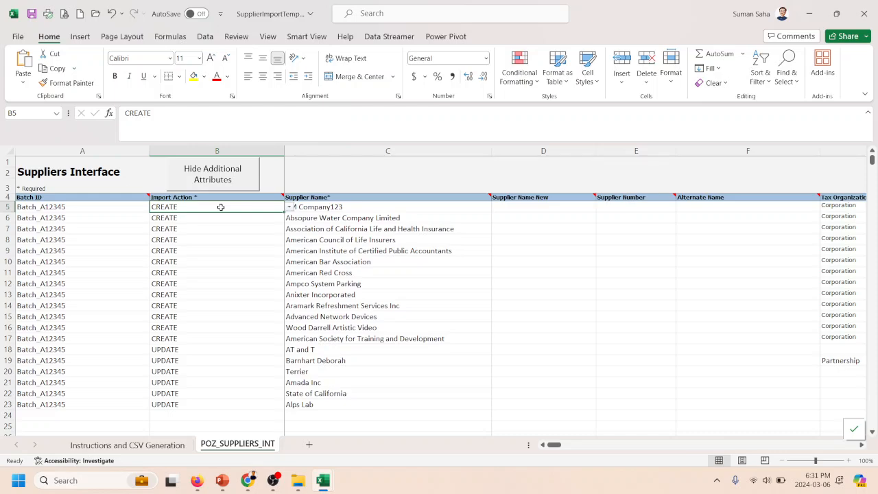
pyautogui.hotkey('alt', 'Tab')
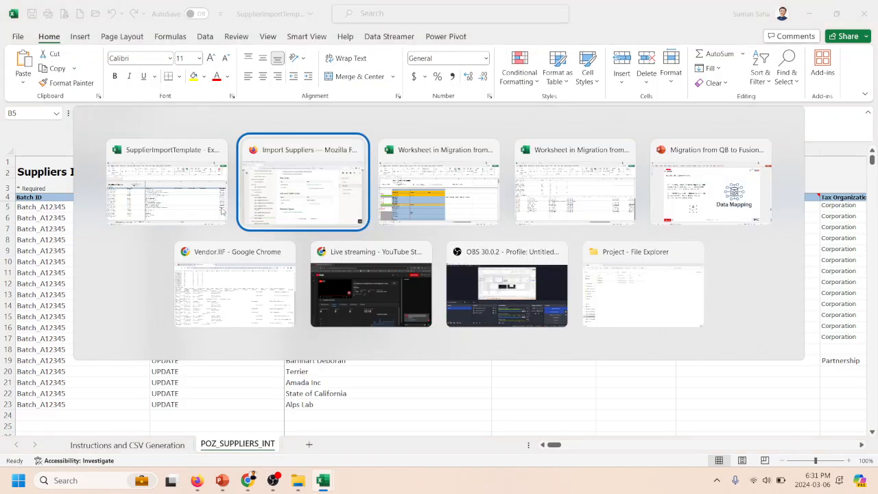
pyautogui.hotkey('alt', 'Tab')
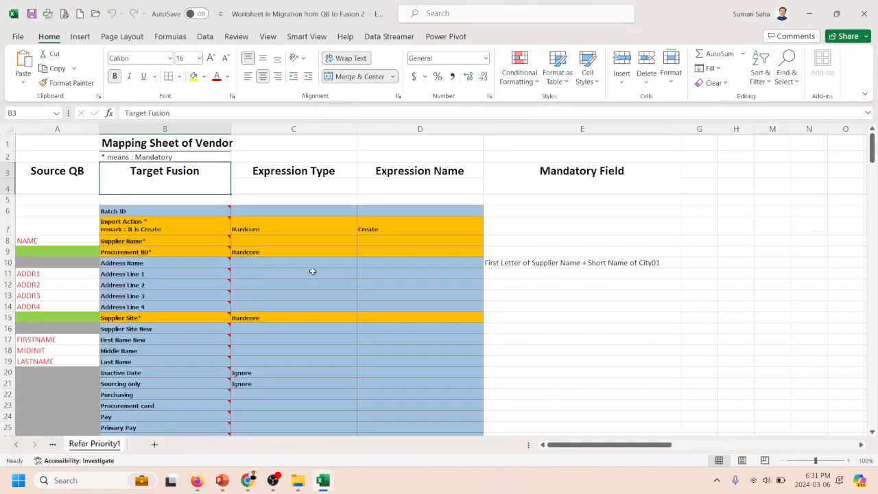
pyautogui.click(278, 220)
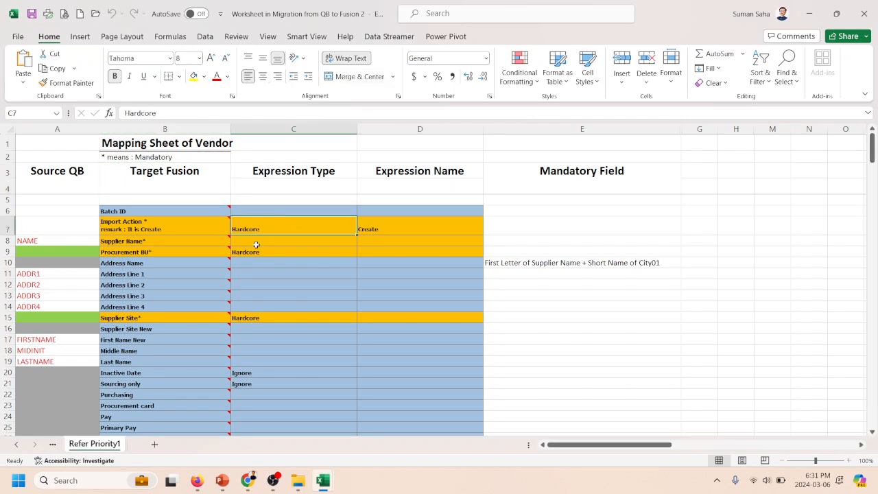
pyautogui.click(386, 224)
pyautogui.click(275, 224)
pyautogui.click(254, 252)
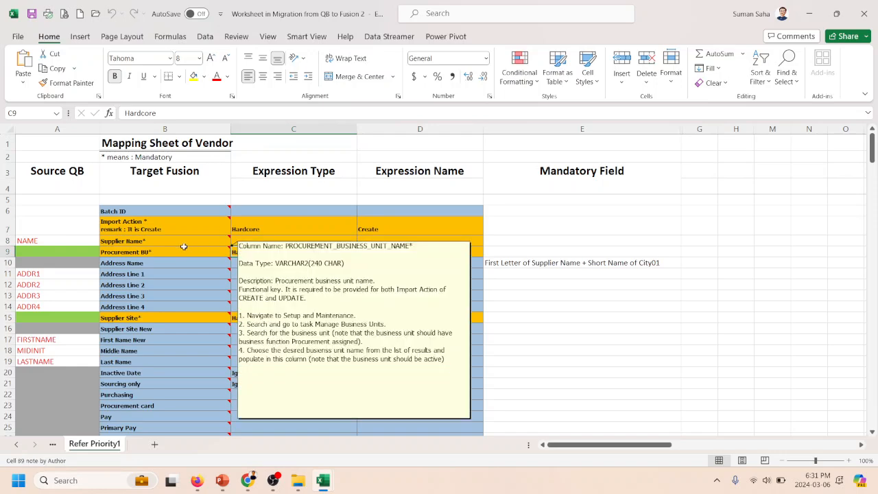
pyautogui.click(181, 238)
# - Switch back to SupplierImportTemplate and examine the first supplier row's cells from Batch ID to Supplier Number
pyautogui.hotkey('alt', 'Tab')
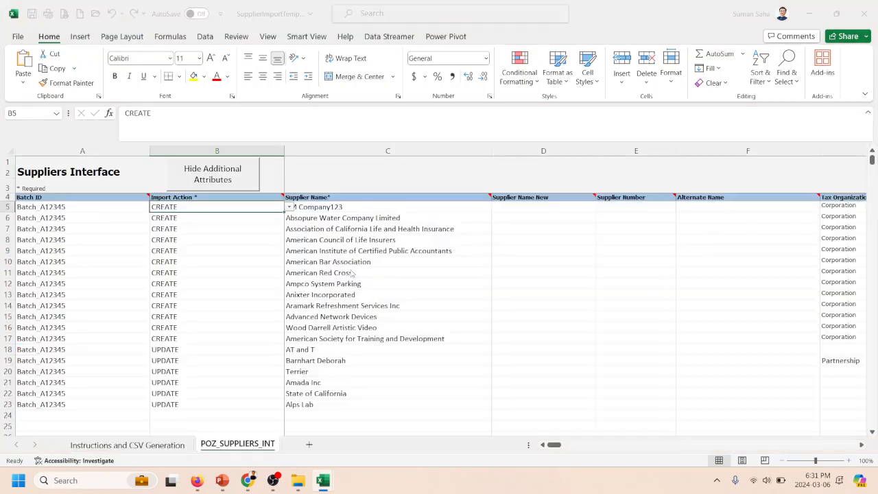
pyautogui.click(343, 205)
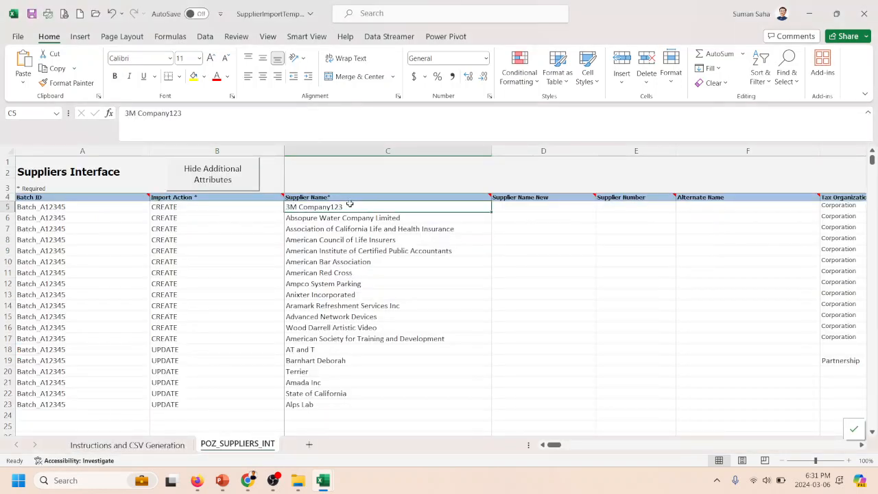
pyautogui.press('Right')
pyautogui.press('Right')
pyautogui.press('Left')
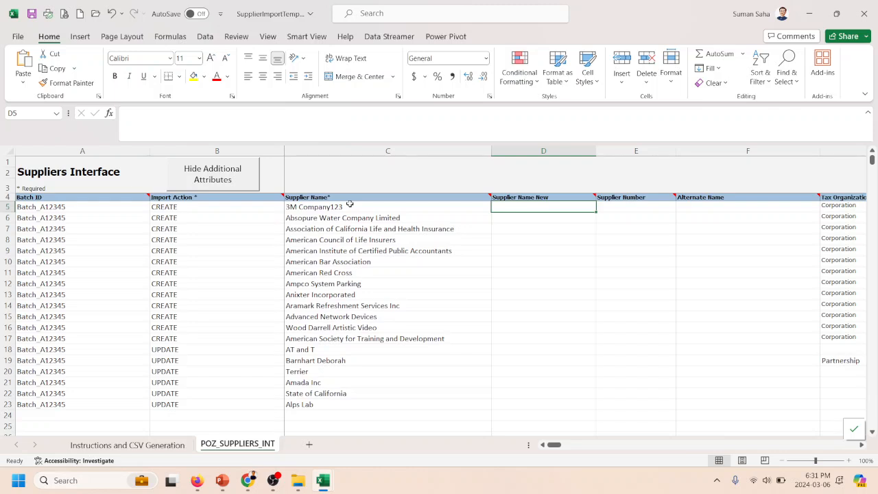
pyautogui.press('Left')
pyautogui.press('Left')
pyautogui.press('Left')
pyautogui.press('Right')
pyautogui.press('Right')
pyautogui.press('Right')
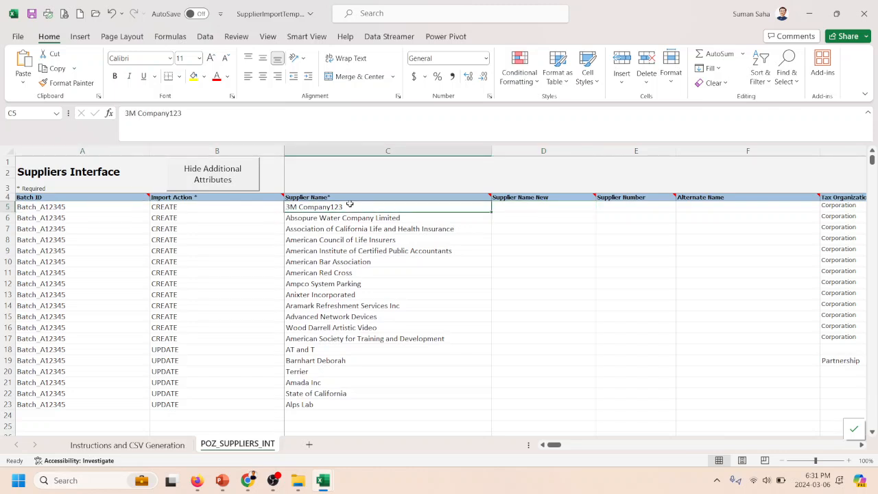
# - Examine the Supplier Number, Alternate Name and Tax Organization Type columns for the first supplier row
pyautogui.press('Right')
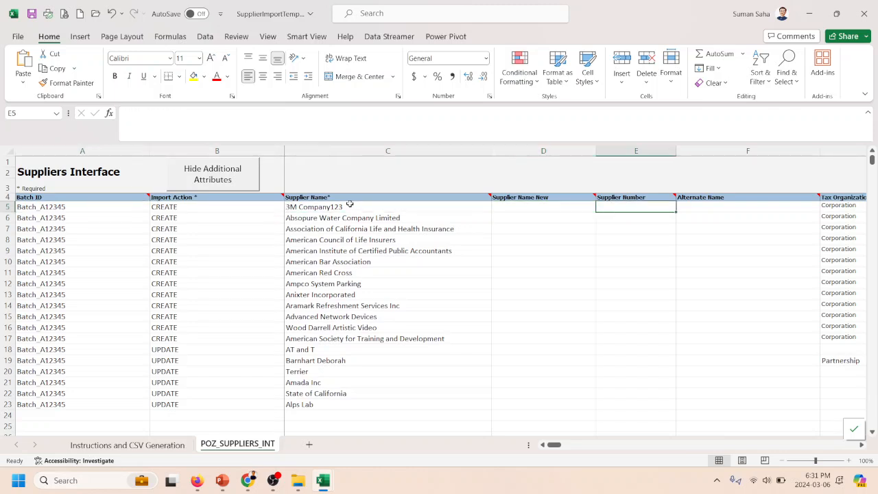
pyautogui.press('Right')
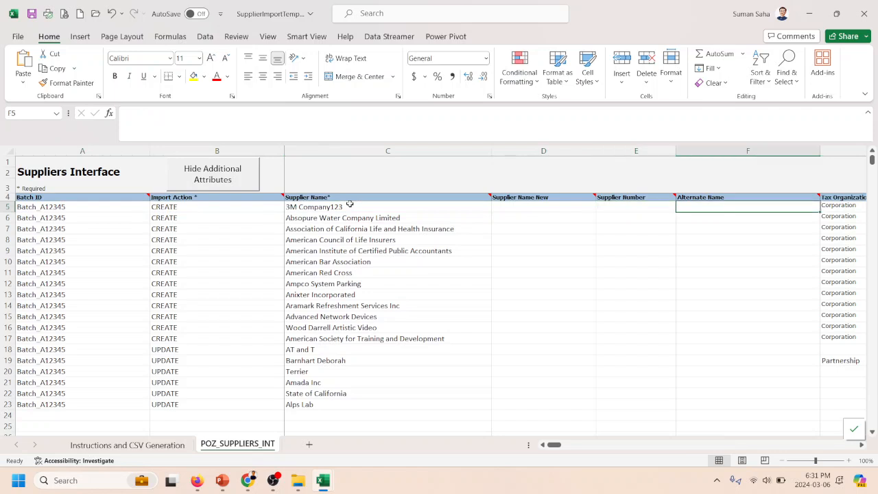
pyautogui.press('Left')
pyautogui.press('Left')
pyautogui.press('Right')
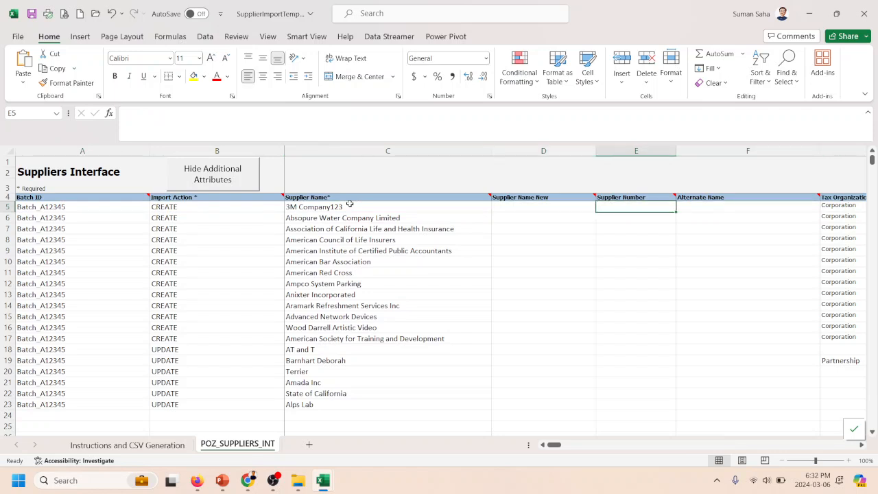
pyautogui.press('Right')
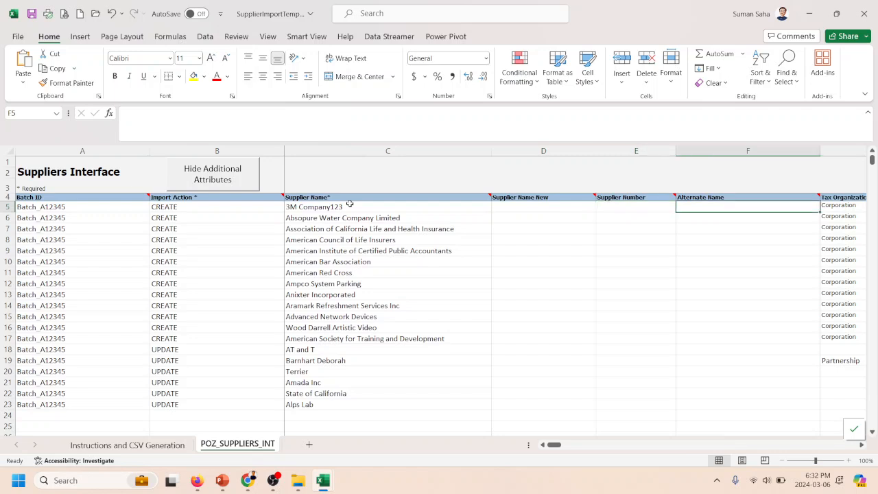
pyautogui.press('Right')
pyautogui.press('Left')
pyautogui.press('Right')
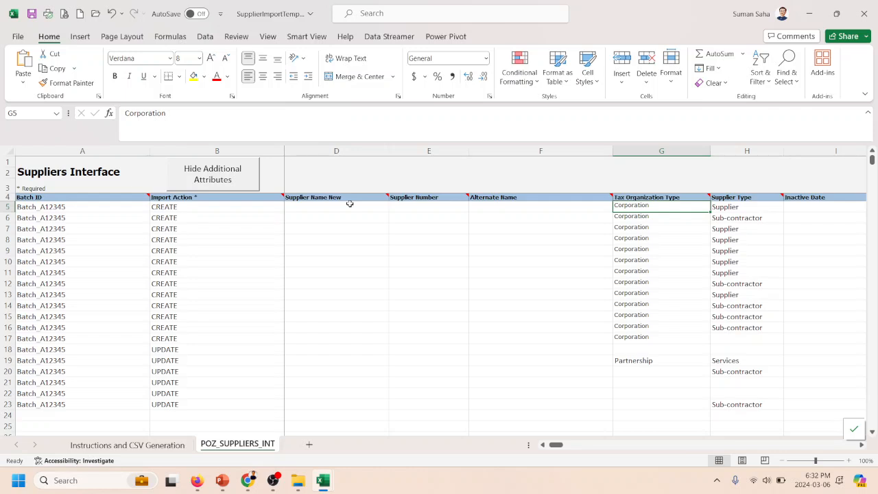
# - Review the Supplier Type values in the first two supplier rows
pyautogui.press('Right')
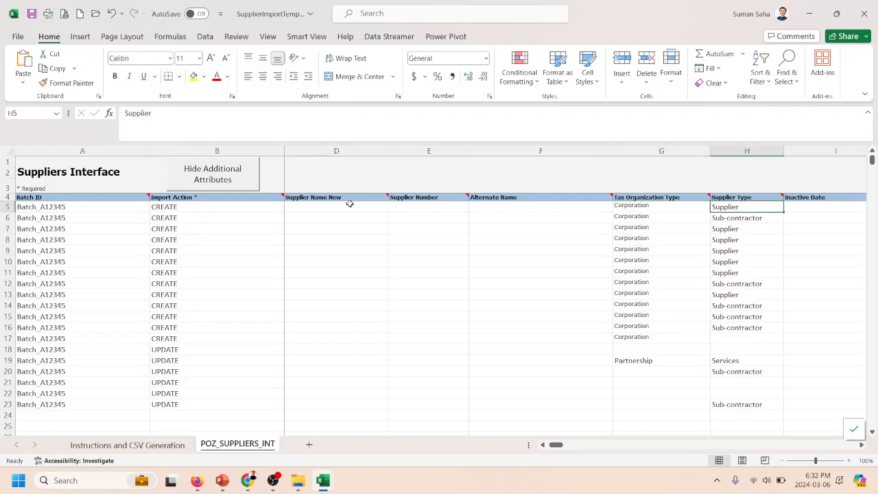
pyautogui.hscroll(1, 349, 203)
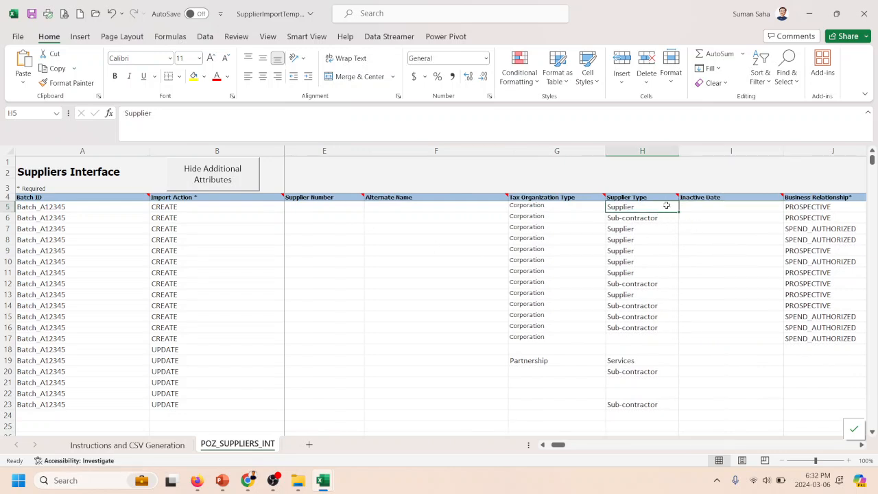
pyautogui.press('Down')
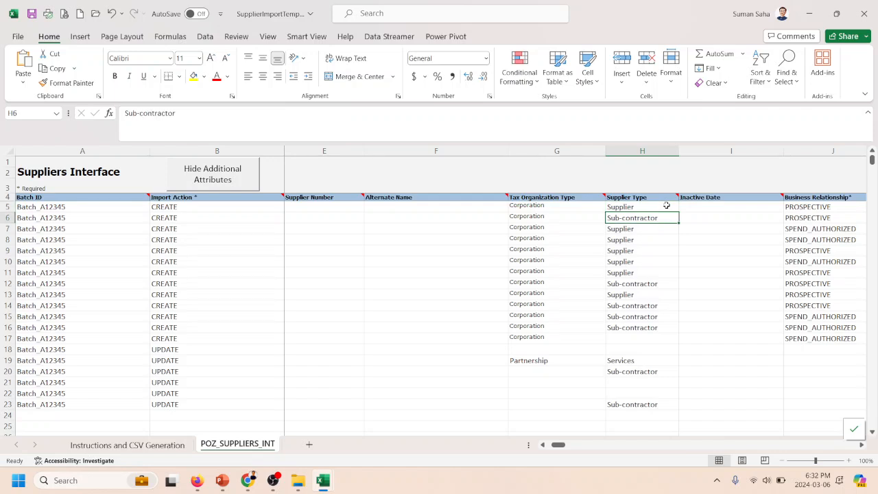
pyautogui.click(666, 205)
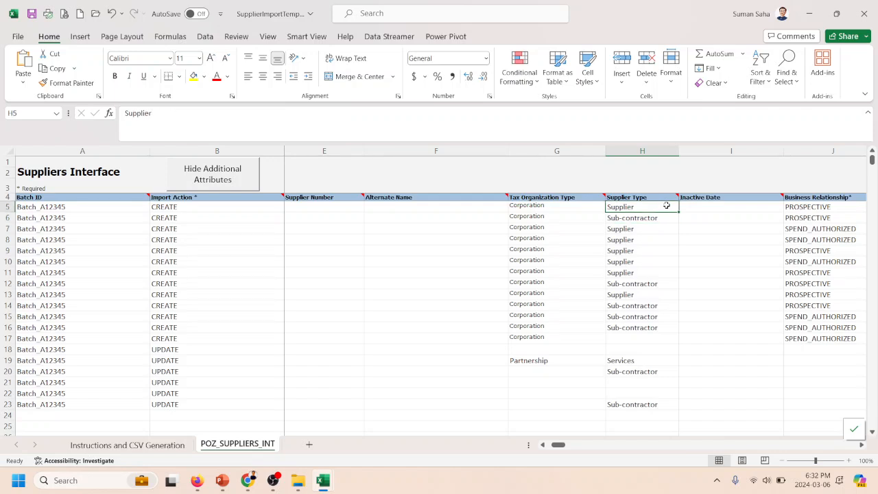
pyautogui.press('Down')
pyautogui.press('Up')
# - Examine the first supplier row's Inactive Date cell against its Supplier Type and required Business Relationship cells
pyautogui.press('Right')
pyautogui.press('Right')
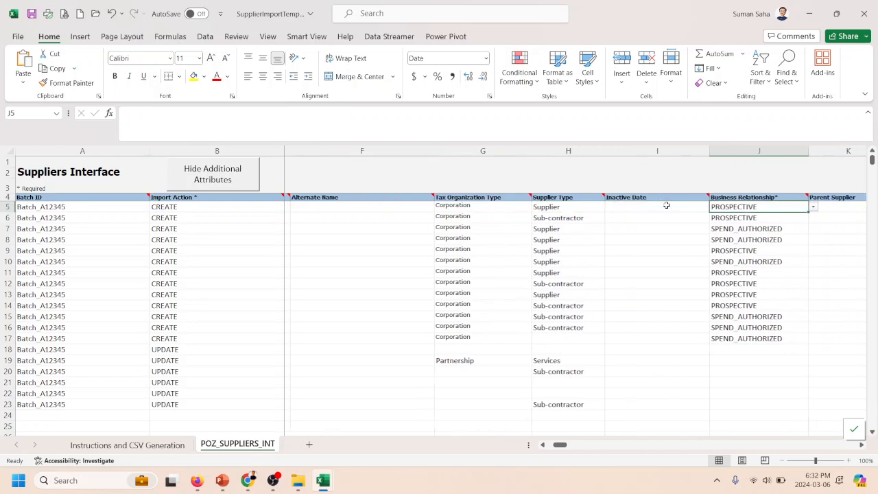
pyautogui.press('Left')
pyautogui.press('Left')
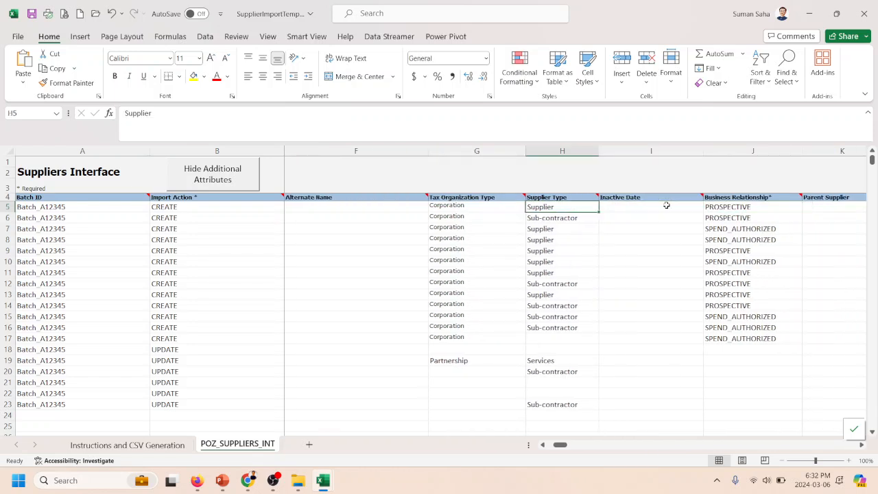
pyautogui.press('Right')
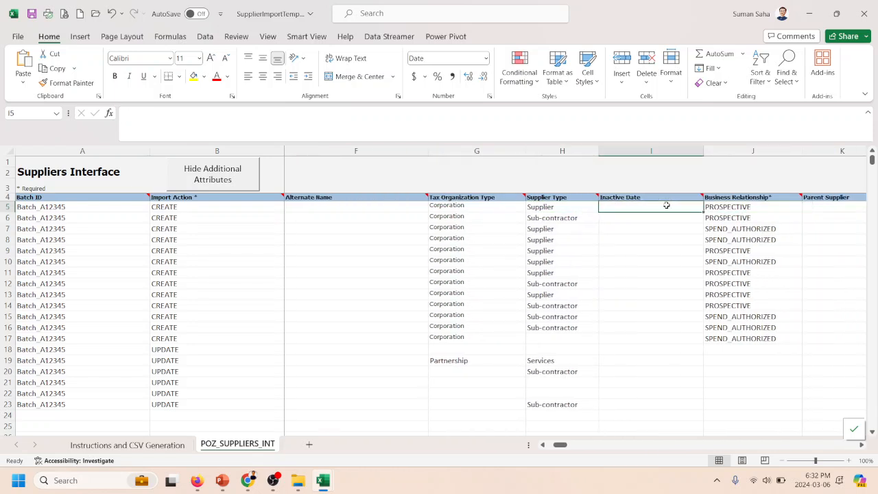
pyautogui.press('Left')
pyautogui.press('Right')
pyautogui.press('Right')
pyautogui.press('Left')
pyautogui.press('Left')
pyautogui.press('Right')
pyautogui.press('Right')
pyautogui.press('Left')
pyautogui.press('Left')
# - Check the available business relationship options for the first supplier row and choose PROSPECTIVE
pyautogui.press('Right')
pyautogui.press('Right')
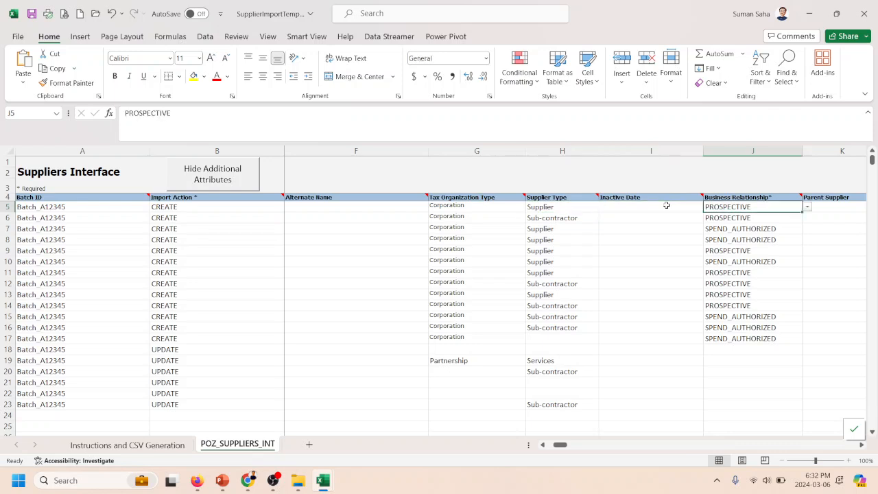
pyautogui.press('Right')
pyautogui.press('Left')
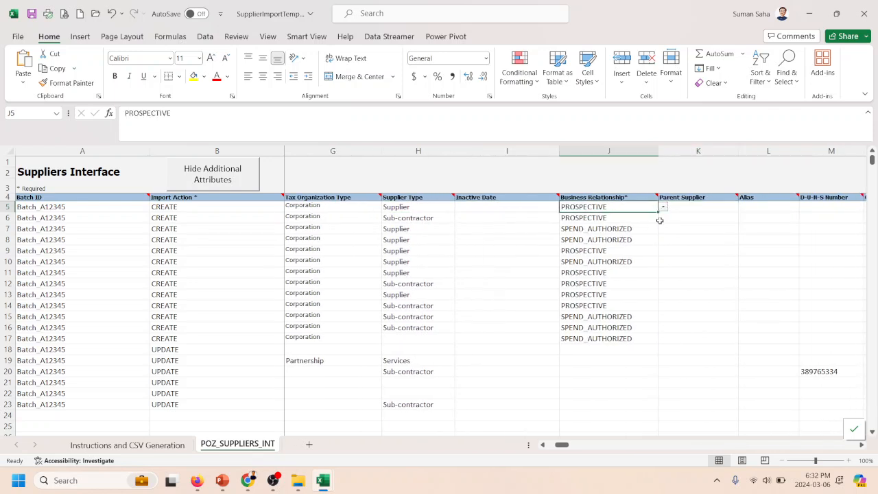
pyautogui.click(663, 206)
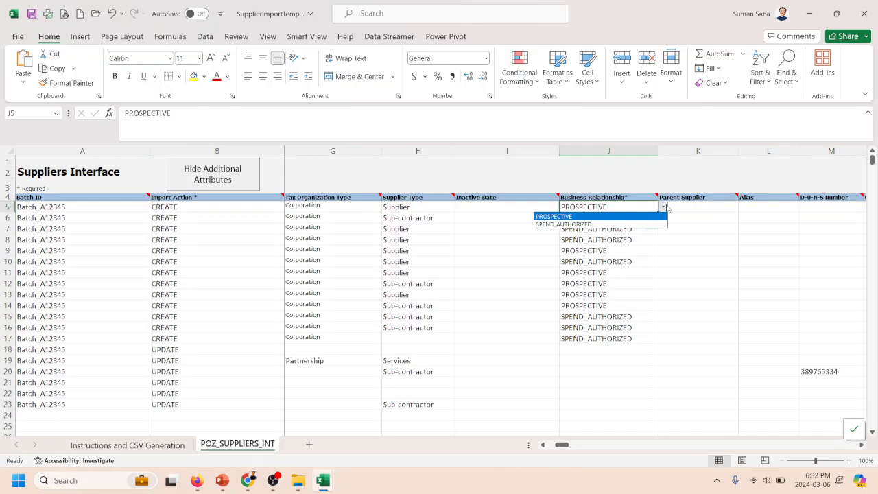
pyautogui.click(617, 217)
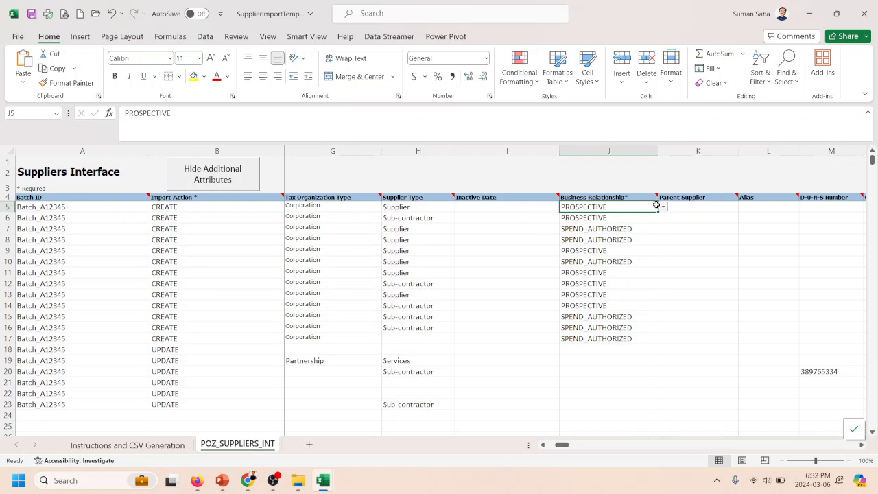
pyautogui.click(663, 206)
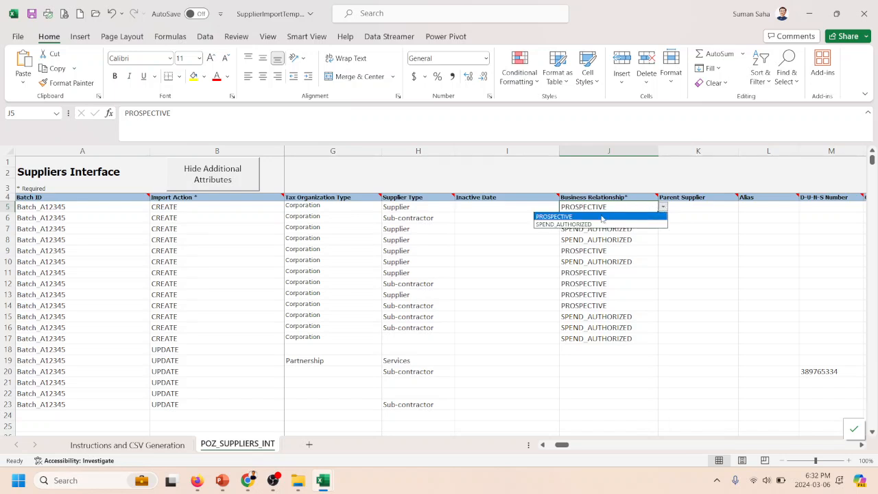
pyautogui.click(567, 217)
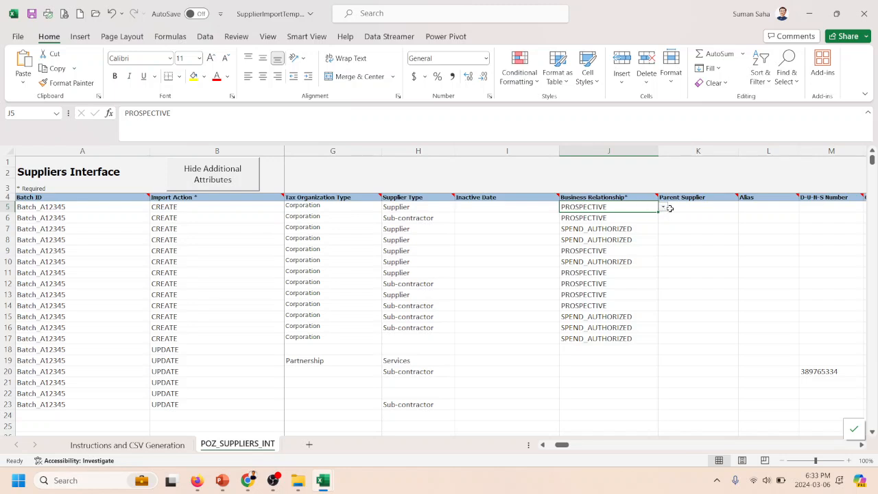
# - Compare the Business Relationship entries of the first and third supplier rows, PROSPECTIVE and SPEND_AUTHORIZED
pyautogui.press('Right')
pyautogui.press('Left')
pyautogui.press('Left')
pyautogui.press('Right')
pyautogui.click(621, 230)
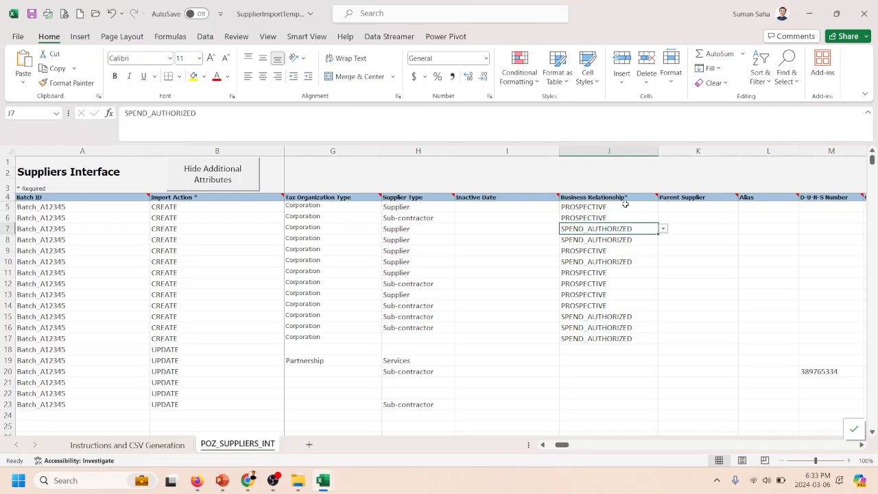
pyautogui.click(625, 205)
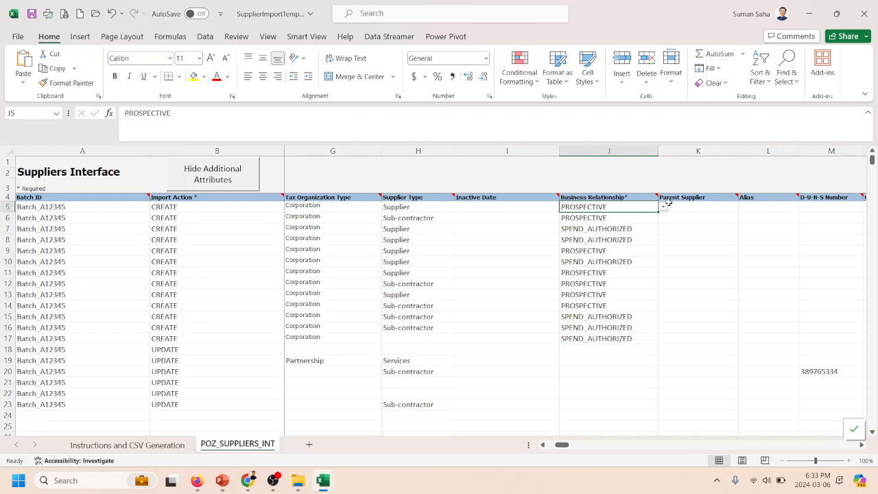
# - Examine the Parent Supplier and Alias cells next to the first row's required Business Relationship cell
pyautogui.press('Right')
pyautogui.press('Left')
pyautogui.press('Right')
pyautogui.press('Right')
pyautogui.press('Left')
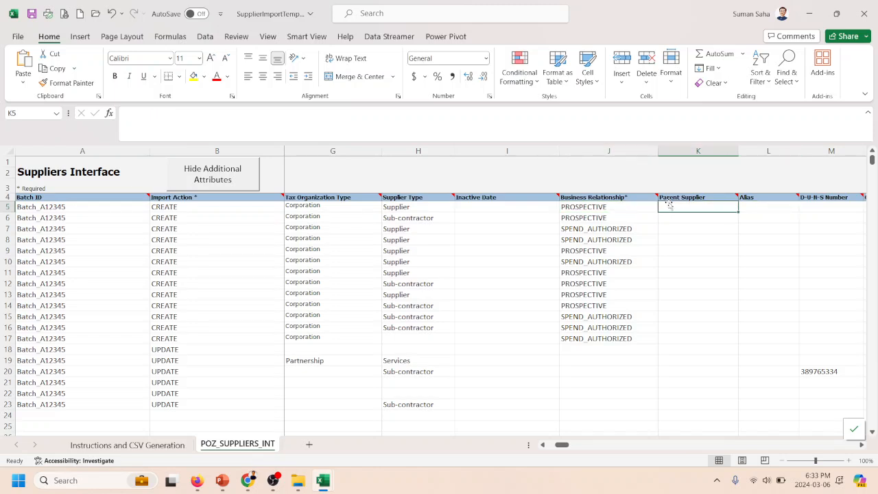
pyautogui.press('Left')
pyautogui.press('Right')
pyautogui.press('Left')
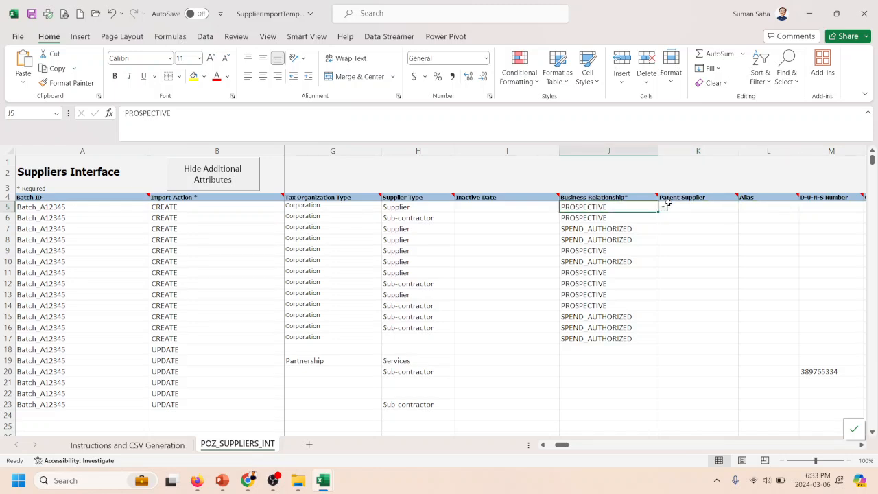
pyautogui.press('Right')
pyautogui.press('Left')
pyautogui.click(637, 196)
pyautogui.click(633, 215)
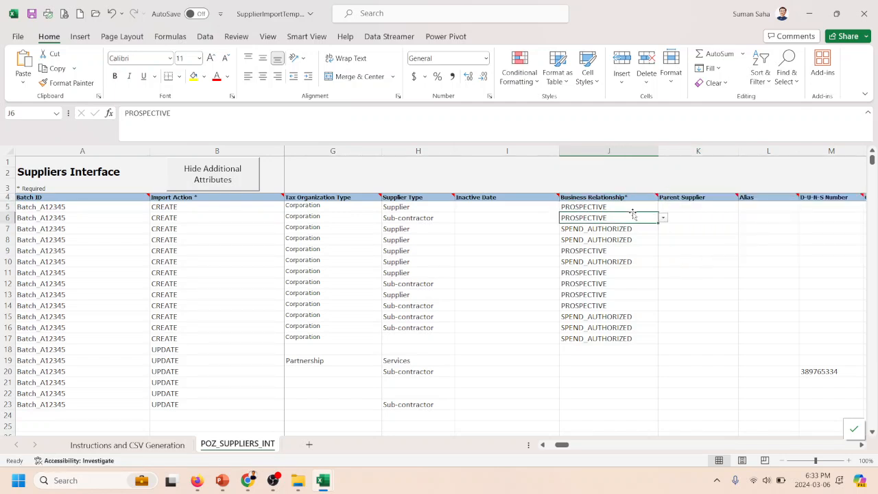
pyautogui.press('Up')
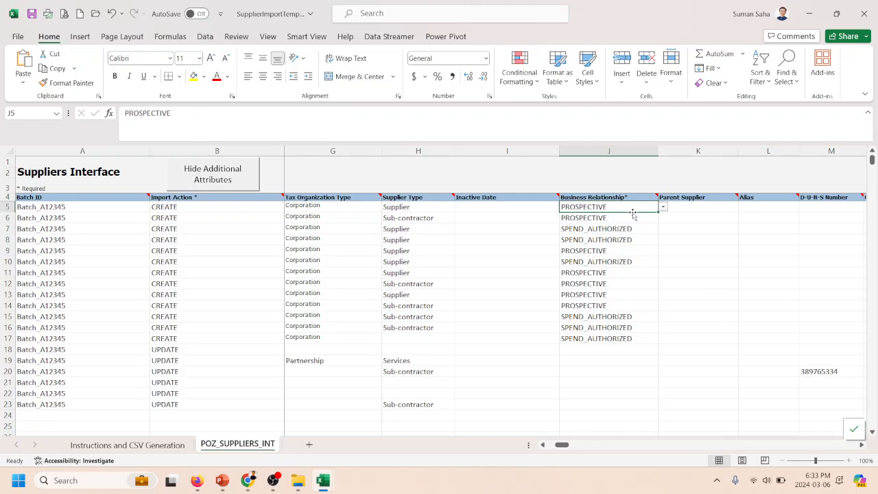
# - Check the vendor mapping sheet's Last Name target field note and return to the supplier import template
pyautogui.hotkey('alt', 'Tab')
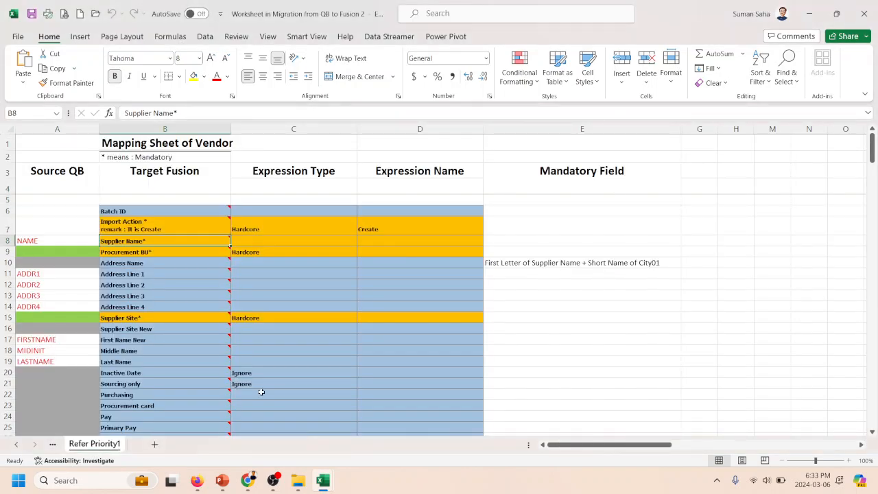
pyautogui.moveTo(132, 364)
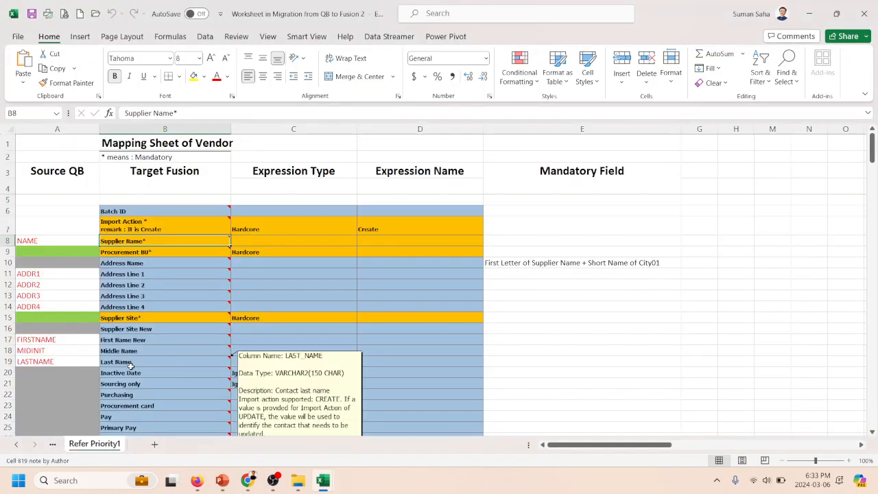
pyautogui.hotkey('alt', 'Tab')
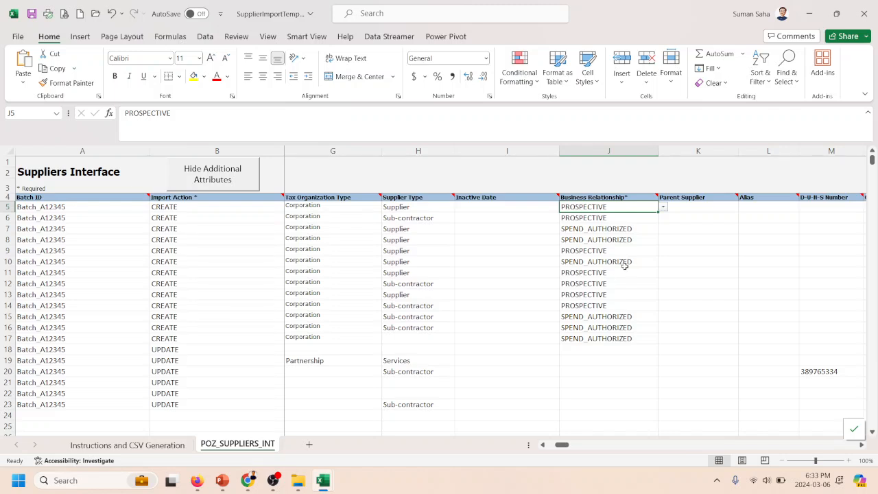
# - Examine the first supplier row's cells from Parent Supplier through D-U-N-S Number
pyautogui.press('Right')
pyautogui.press('Right')
pyautogui.press('Right')
pyautogui.press('Right')
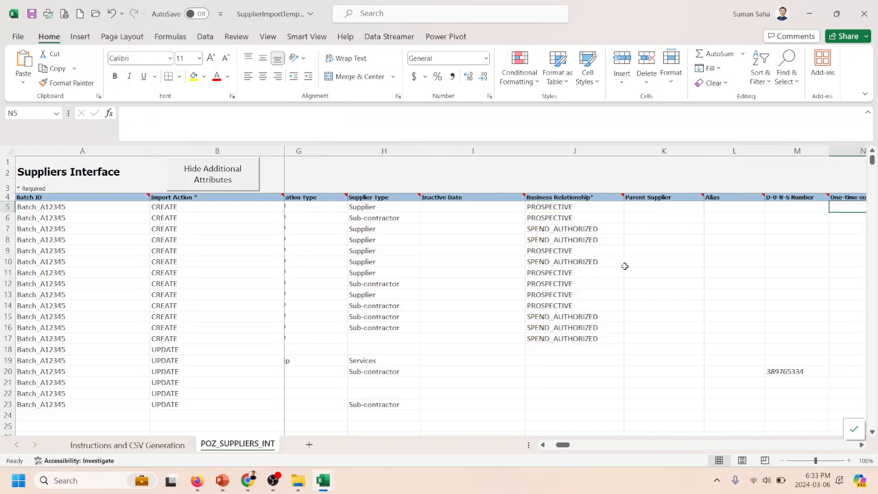
pyautogui.press('Right')
pyautogui.press('Left')
pyautogui.press('Left')
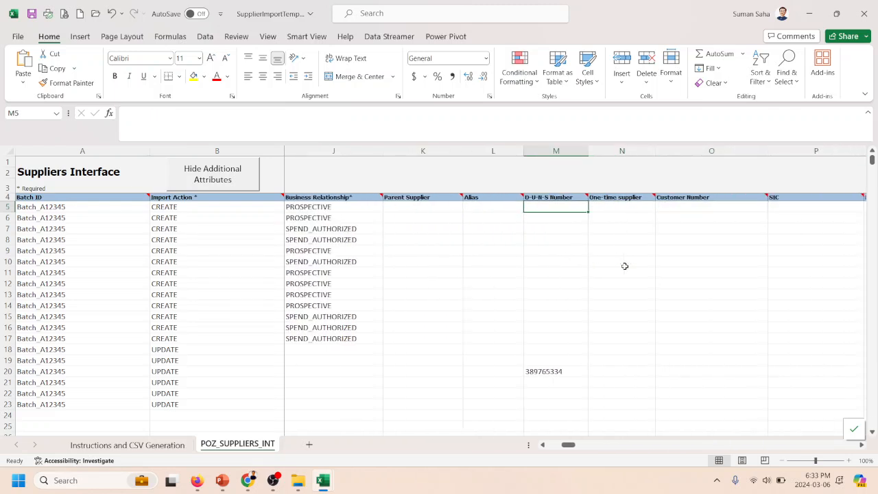
# - Check the One-time supplier options for the first supplier row, leaving the cell empty
pyautogui.press('Right')
pyautogui.press('Right')
pyautogui.press('Left')
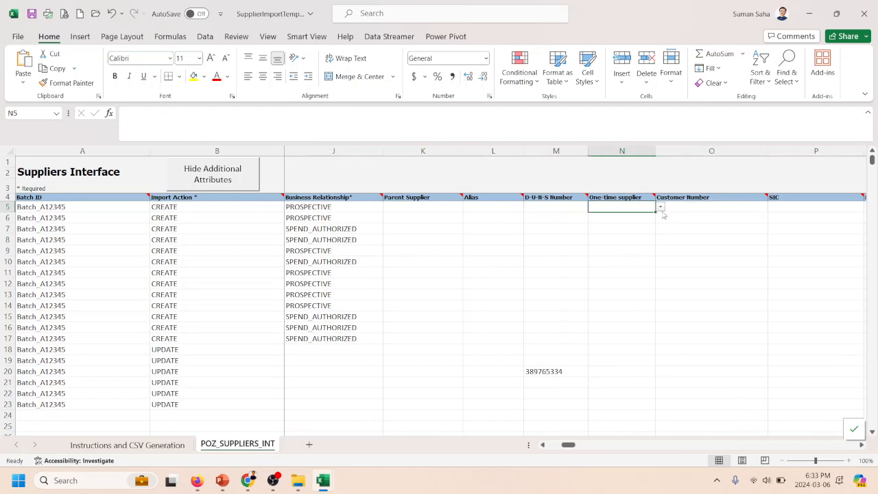
pyautogui.click(662, 210)
pyautogui.click(661, 207)
pyautogui.click(680, 203)
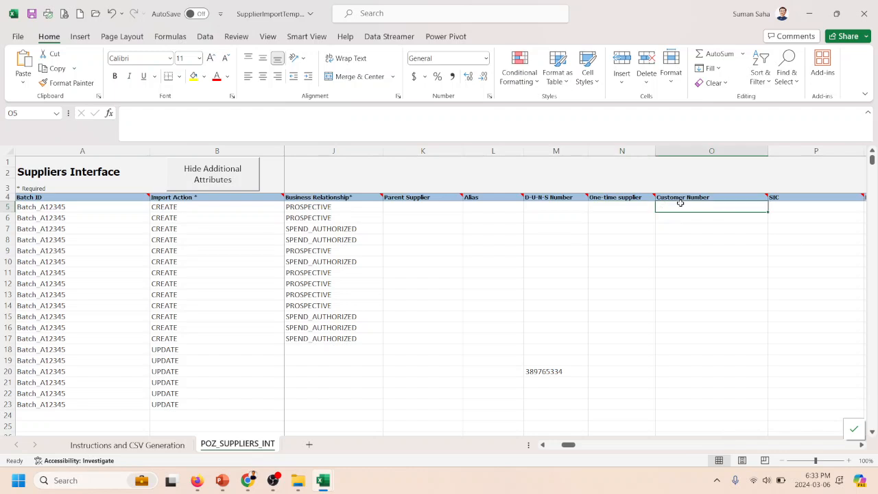
# - Examine the first row's Customer Number, SIC, National Insurance Number and Corporate Web Site cells
pyautogui.press('Right')
pyautogui.press('Left')
pyautogui.press('Right')
pyautogui.press('Right')
pyautogui.press('Right')
pyautogui.press('Left')
pyautogui.press('Right')
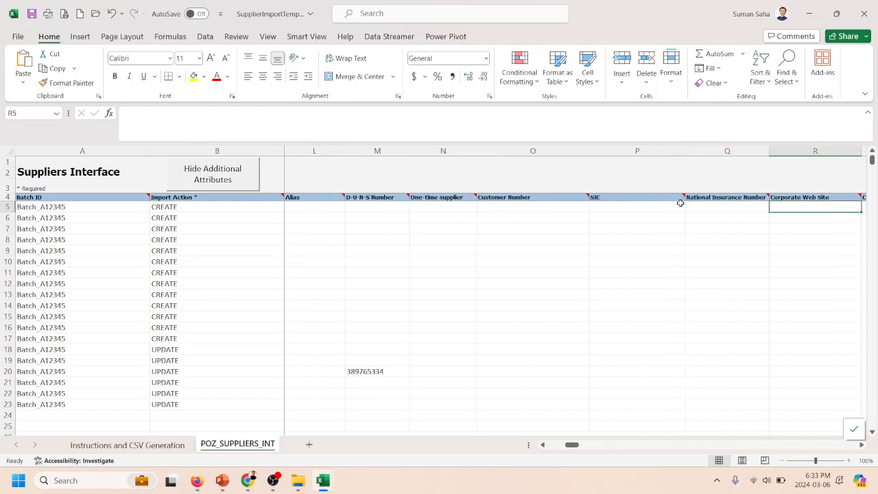
# - Examine the first row's Chief Executive Title, Chief Executive Name, Business Classifications Not Applicable and Taxpayer Country cells
pyautogui.press('Right')
pyautogui.press('Right')
pyautogui.press('Right')
pyautogui.press('Left')
pyautogui.press('Left')
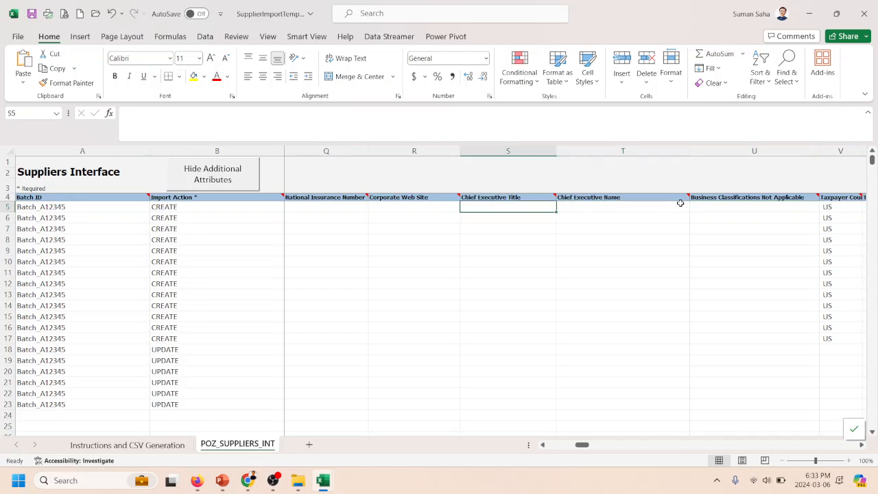
pyautogui.press('Right')
pyautogui.press('Right')
pyautogui.press('Right')
pyautogui.press('Right')
pyautogui.press('Right')
pyautogui.press('Left')
pyautogui.press('Left')
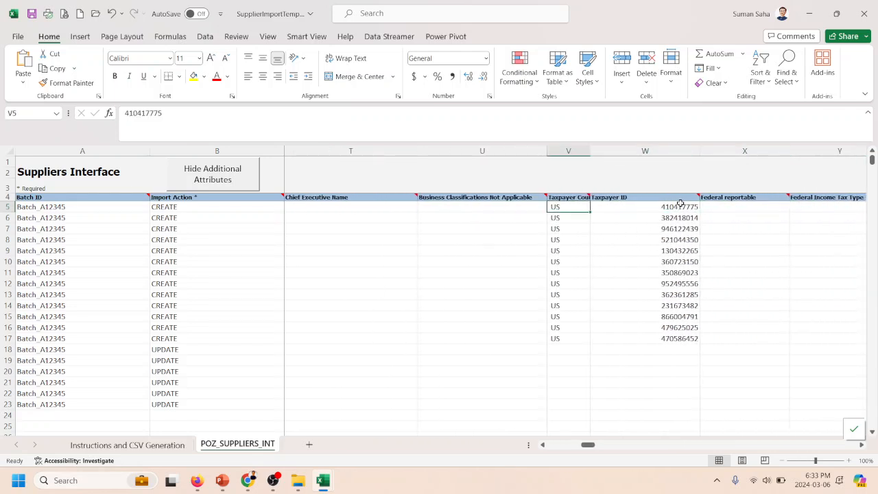
# - Auto-fit the widths of all columns on the POZ_SUPPLIERS_INT sheet
pyautogui.click(12, 150)
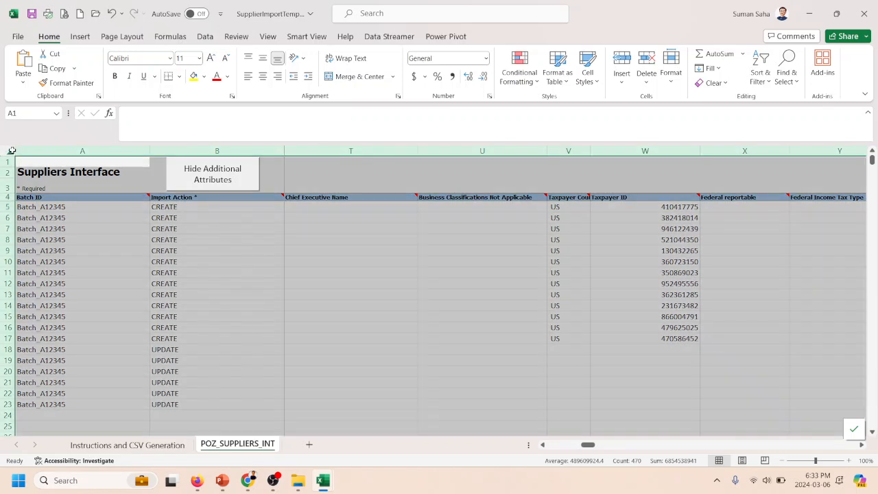
pyautogui.doubleClick(147, 150)
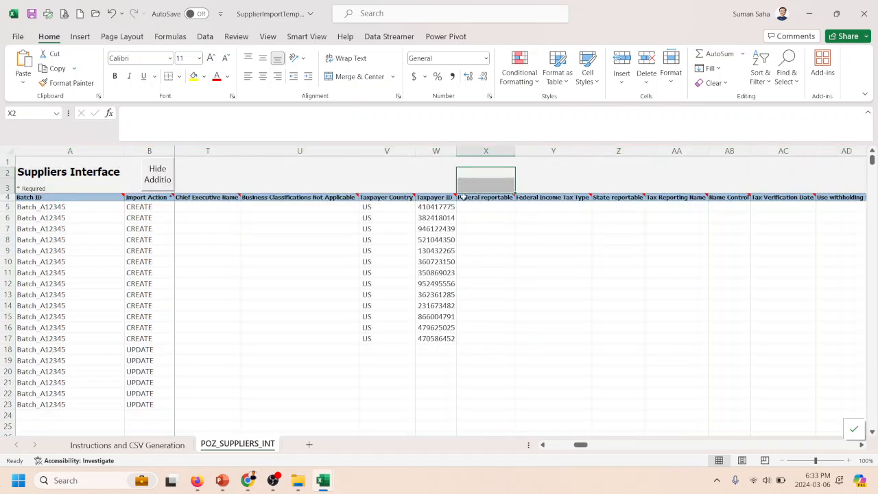
pyautogui.click(460, 198)
# - Examine the tax headers through Use withholding tax, the Taxpayer ID note and the Federal reportable column
pyautogui.press('Right')
pyautogui.press('Right')
pyautogui.press('Right')
pyautogui.press('Right')
pyautogui.press('Right')
pyautogui.press('Right')
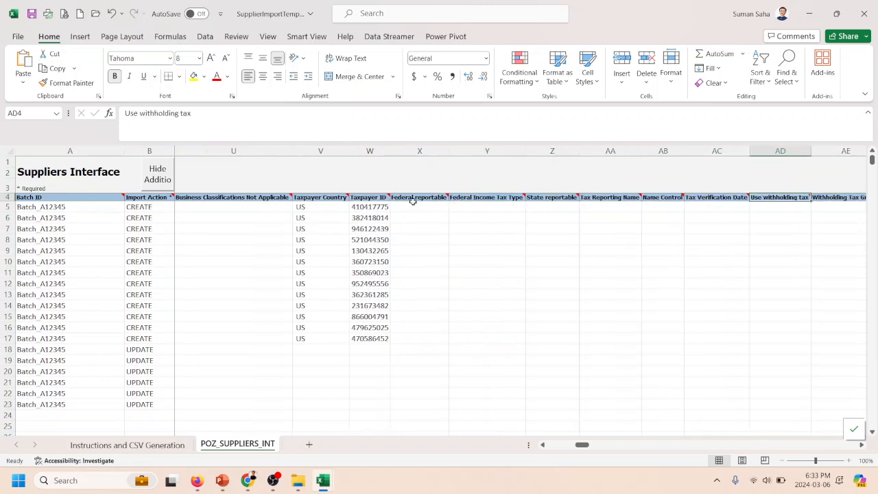
pyautogui.moveTo(374, 197)
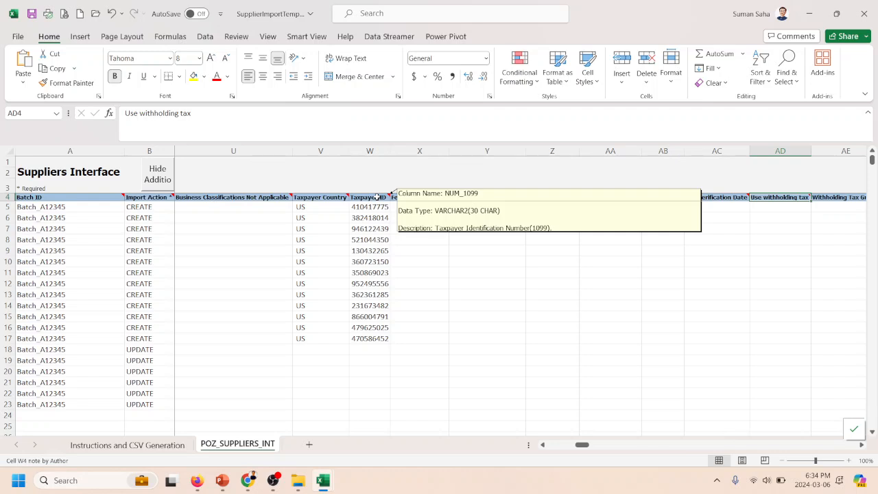
pyautogui.click(373, 206)
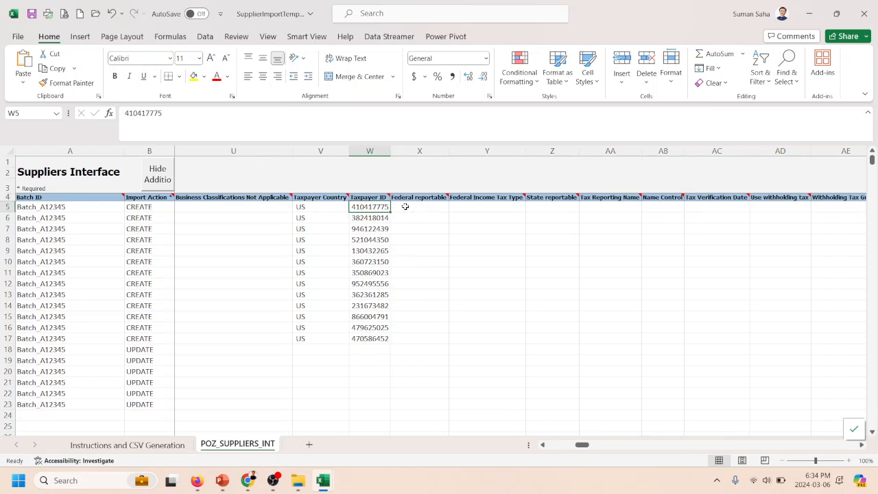
pyautogui.click(406, 206)
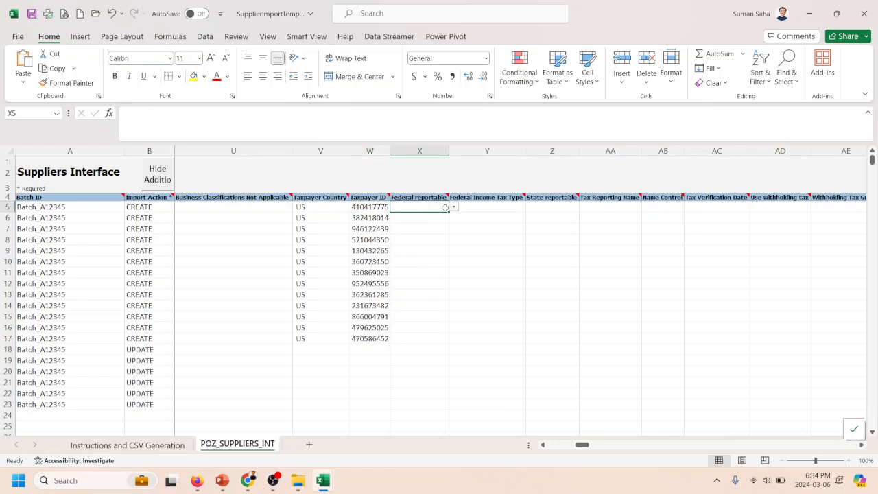
pyautogui.click(429, 195)
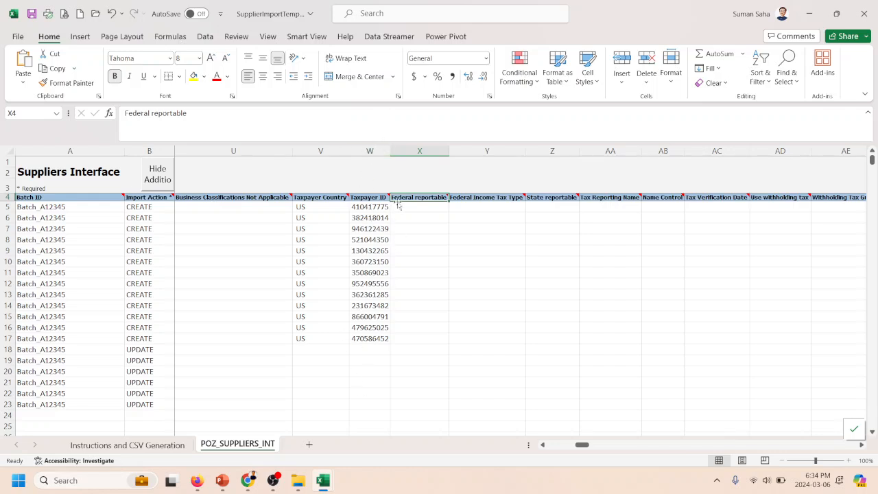
# - Review the column headers from Federal Income Tax Type through Tax Registration Number and Delivery Channel
pyautogui.click(488, 206)
pyautogui.press('Up')
pyautogui.press('Right')
pyautogui.press('Right')
pyautogui.press('Right')
pyautogui.press('Right')
pyautogui.press('Right')
pyautogui.press('Right')
pyautogui.press('Right')
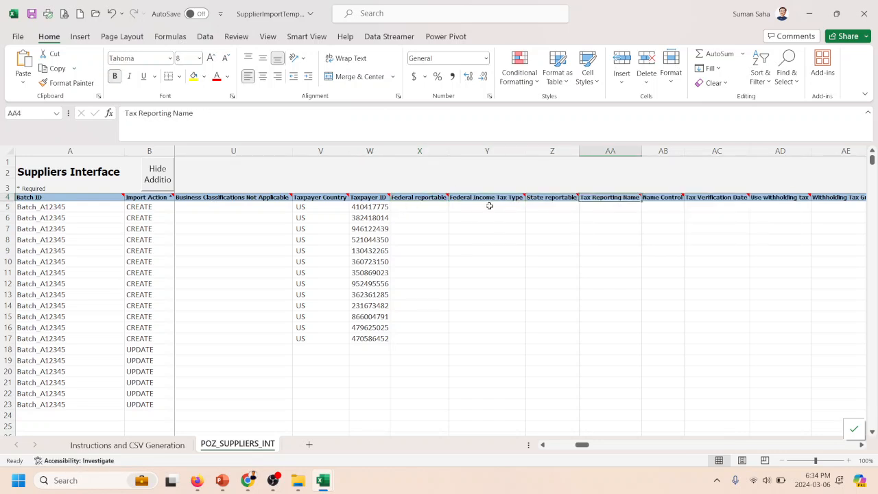
pyautogui.press('Right')
pyautogui.press('Right')
pyautogui.press('Right')
pyautogui.press('Right')
pyautogui.press('Right')
pyautogui.press('Right')
pyautogui.press('Right')
pyautogui.press('Right')
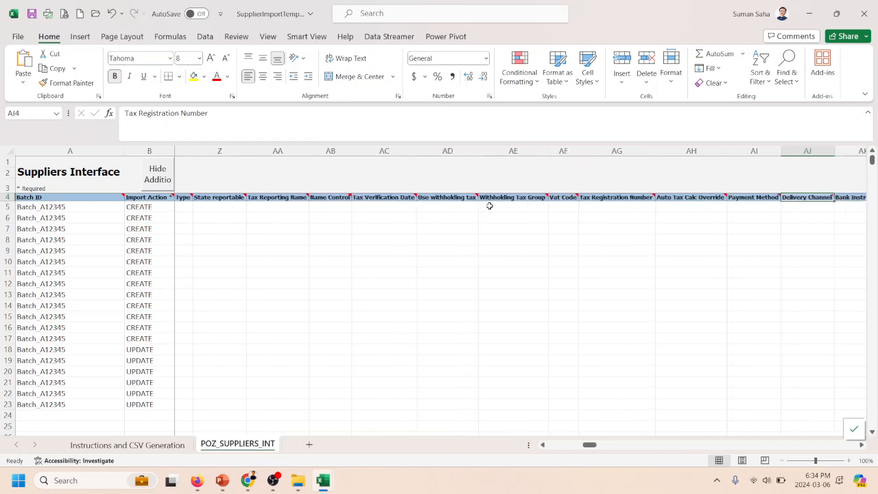
# - Review the bank instruction, settlement and payment column headers up to the ATTRIBUTE4 column
pyautogui.press('Right')
pyautogui.press('Right')
pyautogui.press('Right')
pyautogui.press('Right')
pyautogui.press('Right')
pyautogui.press('Right')
pyautogui.press('Right')
pyautogui.press('Right')
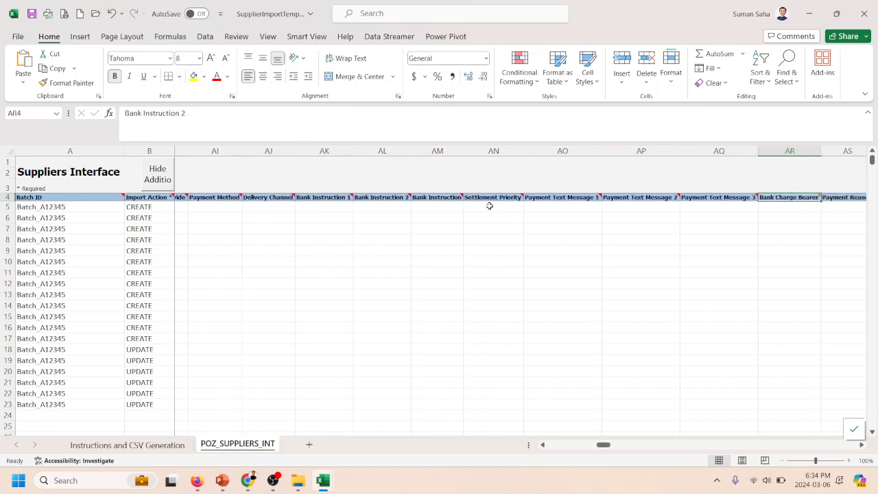
pyautogui.press('Right')
pyautogui.press('Right')
pyautogui.press('Right')
pyautogui.press('Right')
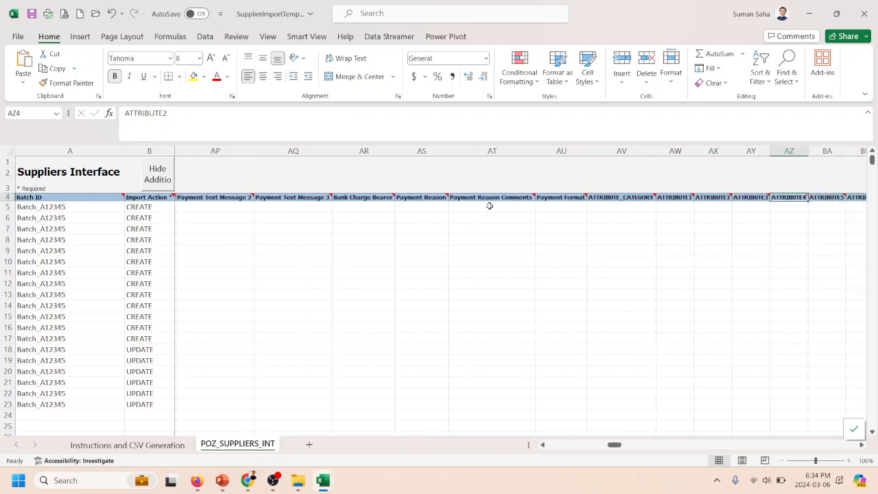
# - View the Instructions and CSV Generation sheet, then return to the first columns of POZ_SUPPLIERS_INT
pyautogui.click(144, 445)
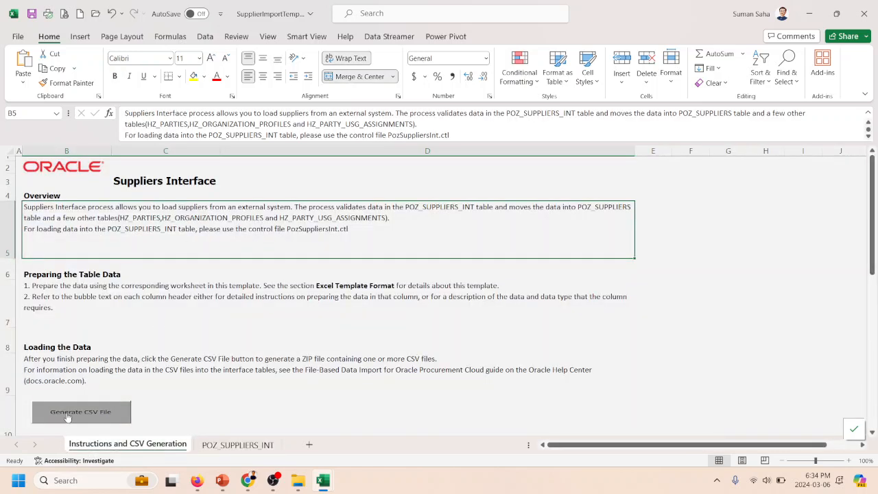
pyautogui.click(238, 445)
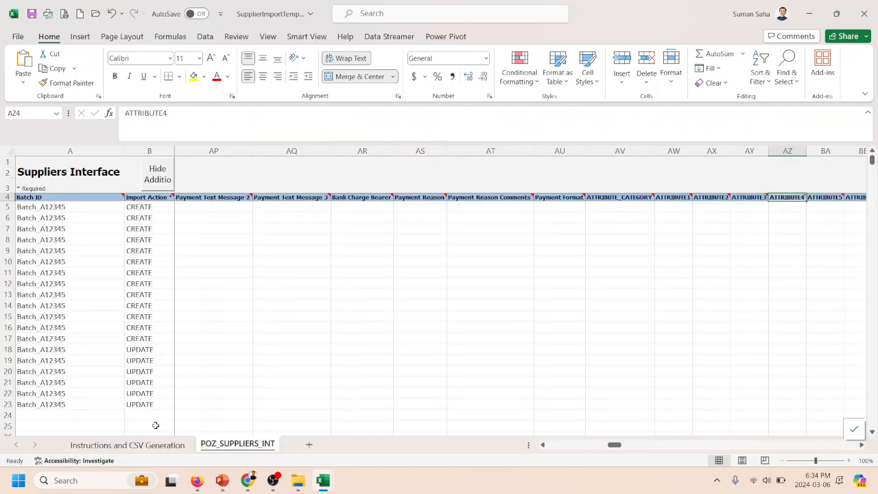
pyautogui.moveTo(618, 445); pyautogui.dragTo(555, 445)
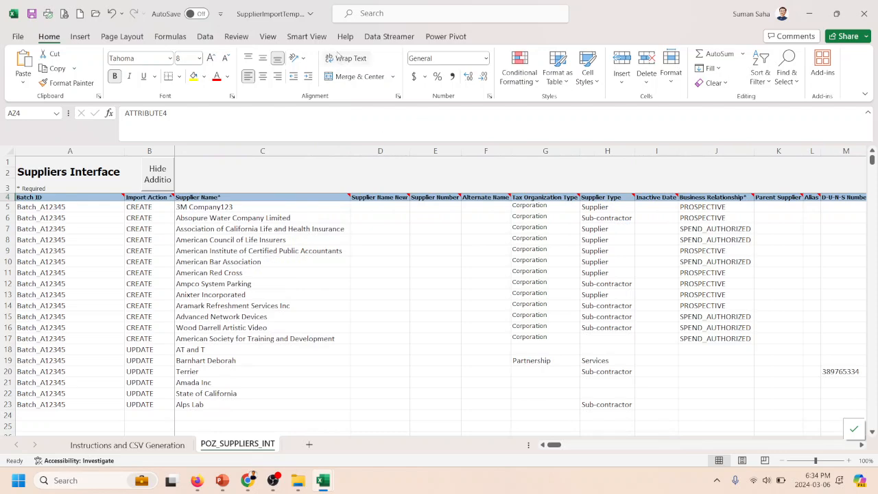
# - Unfreeze the panes on the POZ_SUPPLIERS_INT sheet and view its GLOBAL_ATTRIBUTE columns
pyautogui.click(268, 37)
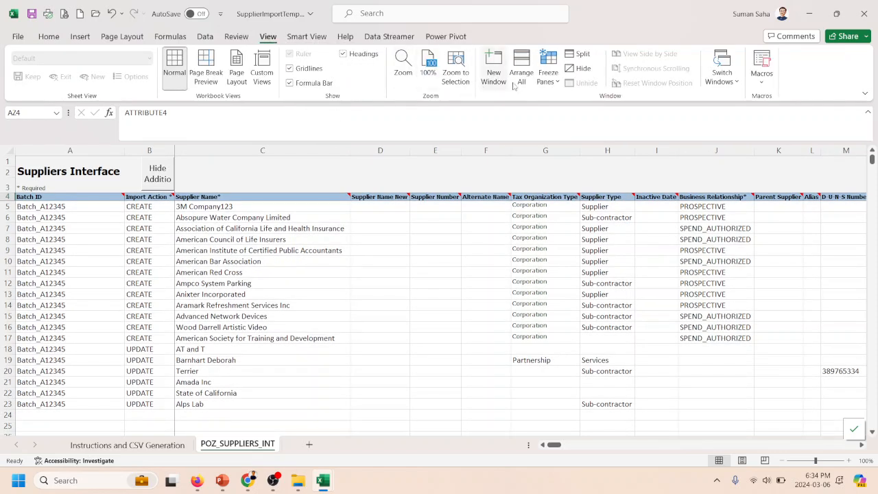
pyautogui.click(548, 74)
pyautogui.click(564, 105)
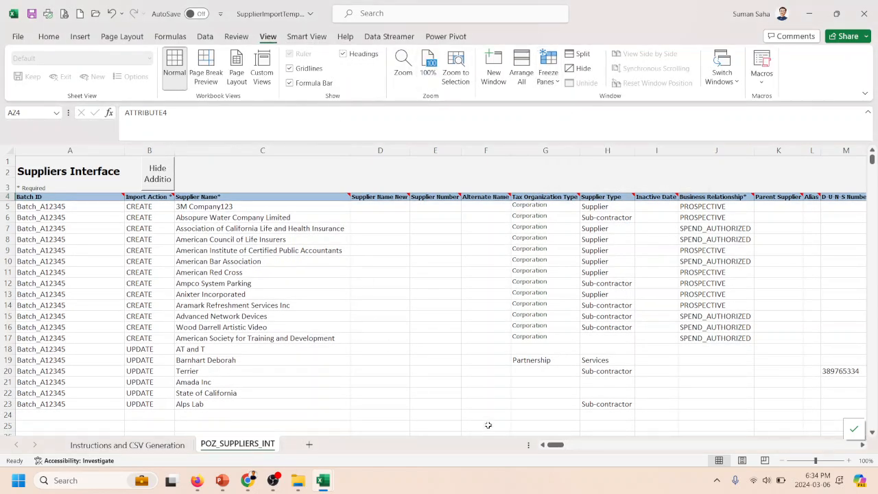
pyautogui.moveTo(556, 445); pyautogui.dragTo(764, 417)
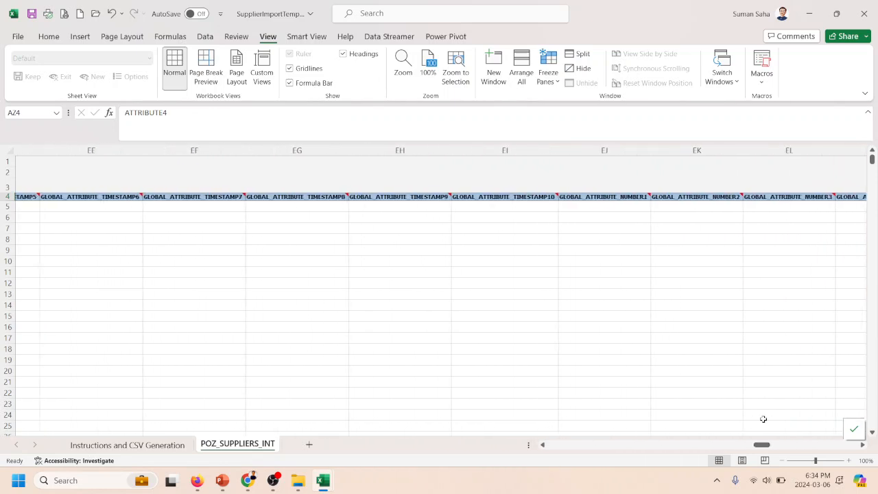
# - Preview the migration presentation and switch to the Project folder in File Explorer
pyautogui.moveTo(234, 489)
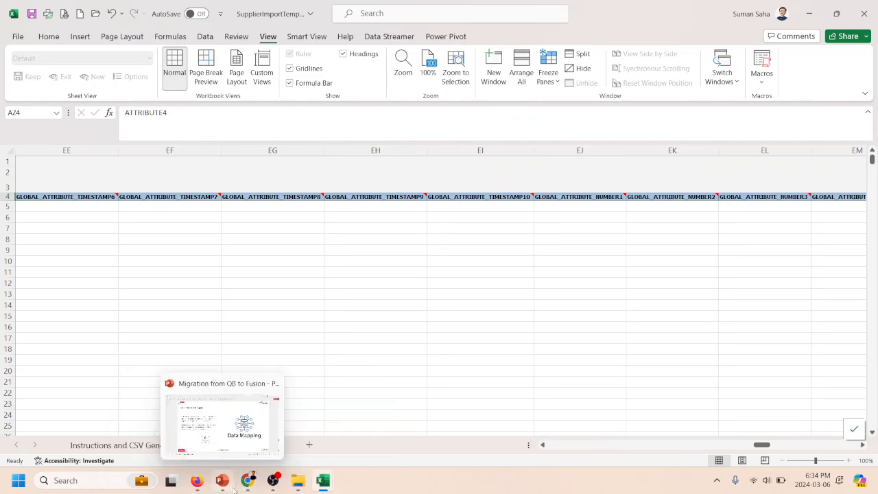
pyautogui.moveTo(232, 442)
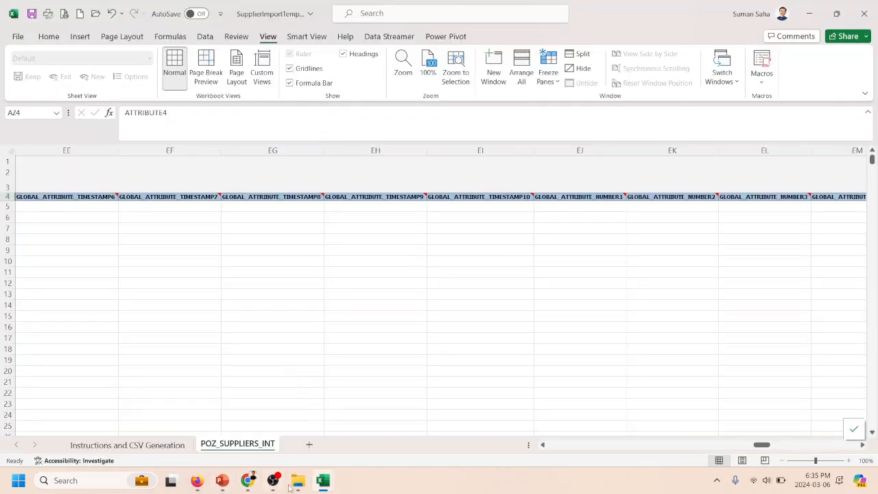
pyautogui.moveTo(302, 484)
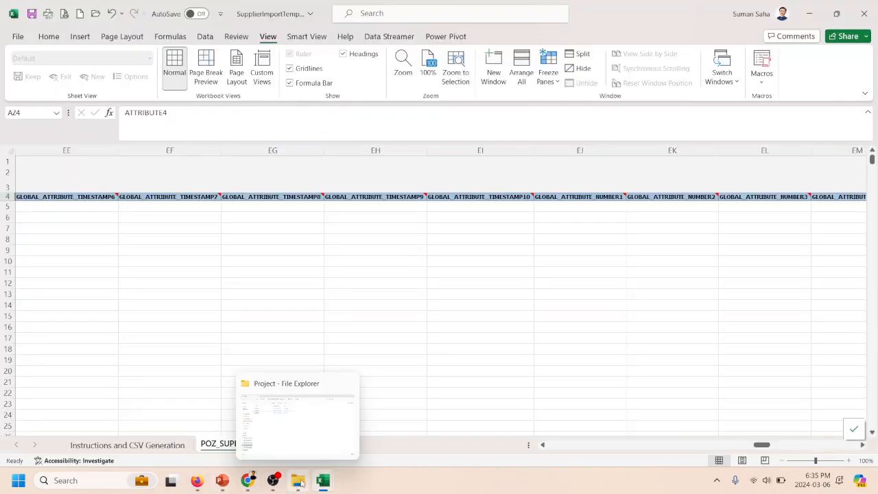
pyautogui.click(290, 424)
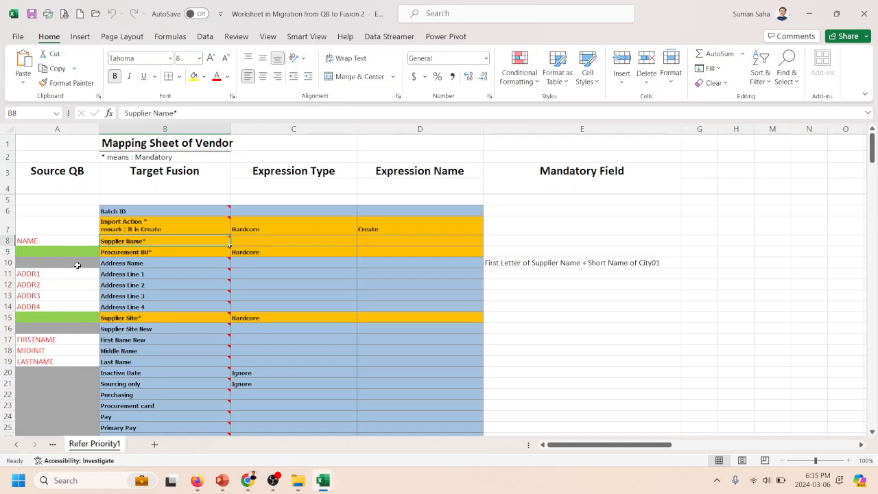
# - Examine the vendor mapping sheet's Source QB to Target Fusion rows, its mandatory-field note and the required Import Action field
pyautogui.scroll(-4, 78, 265)
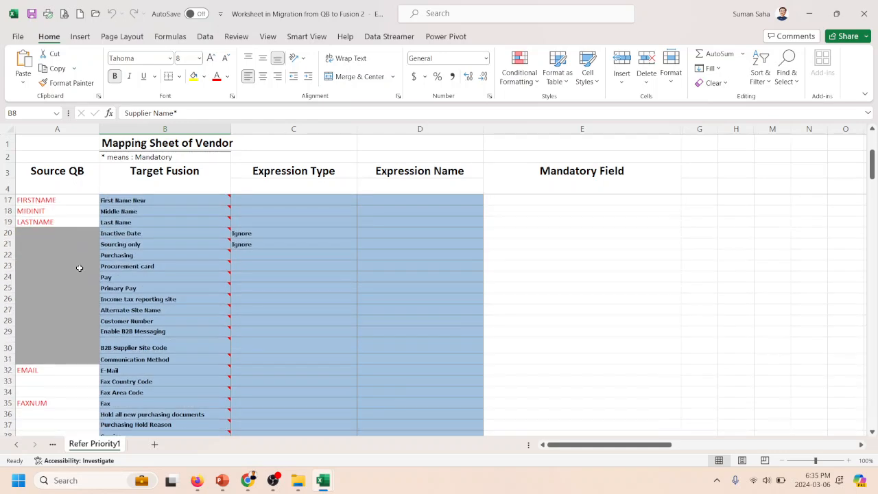
pyautogui.scroll(-4, 80, 268)
pyautogui.scroll(-4, 79, 268)
pyautogui.scroll(12, 79, 269)
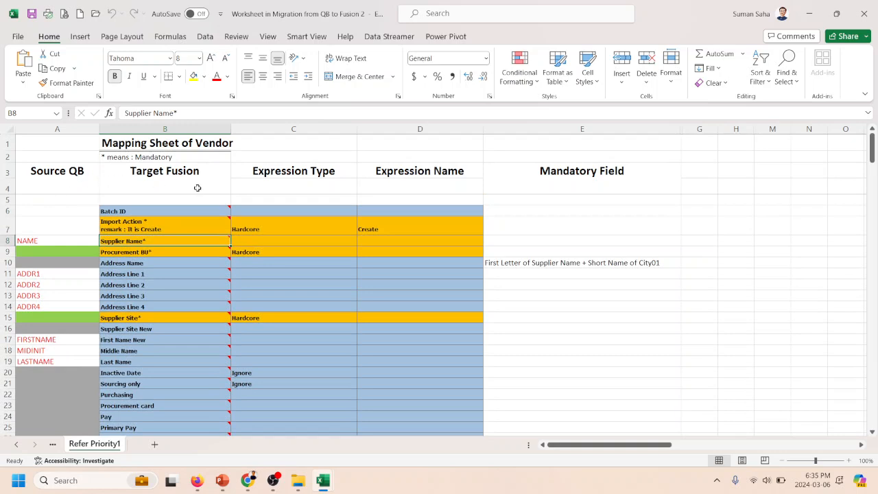
pyautogui.click(104, 156)
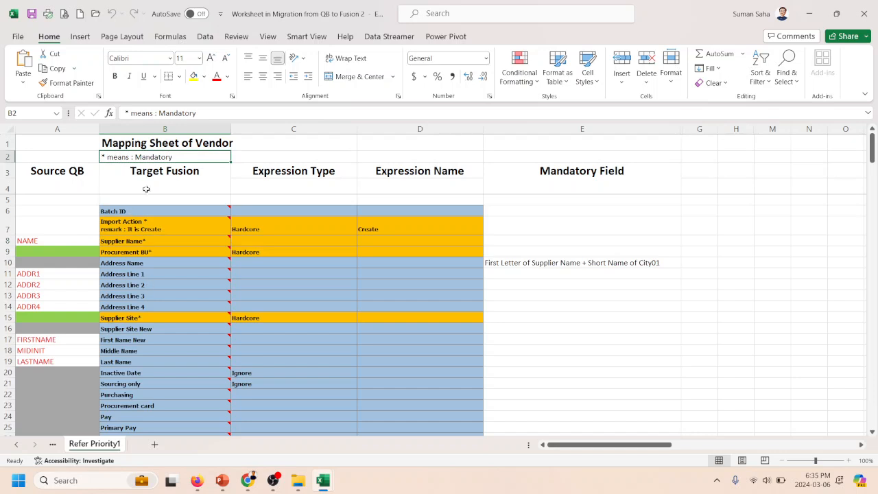
pyautogui.click(177, 223)
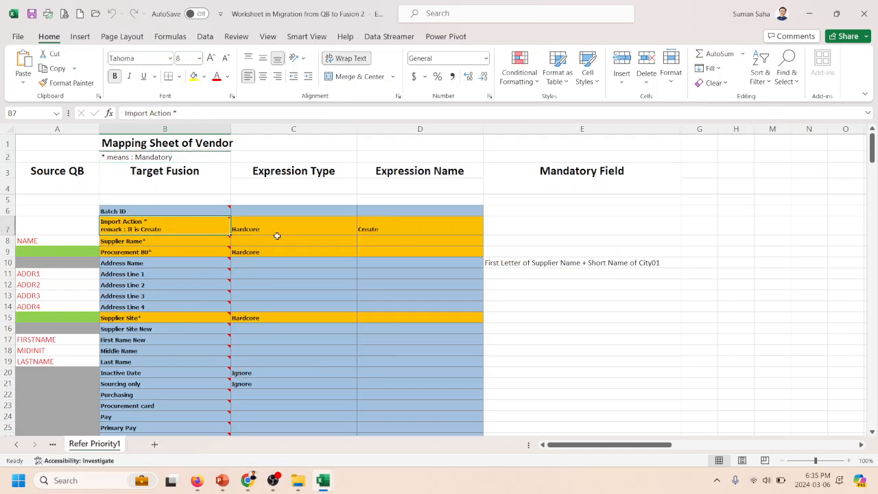
# - Examine the required Supplier Name field and the remaining Target Fusion rows of the vendor mapping sheet
pyautogui.click(163, 243)
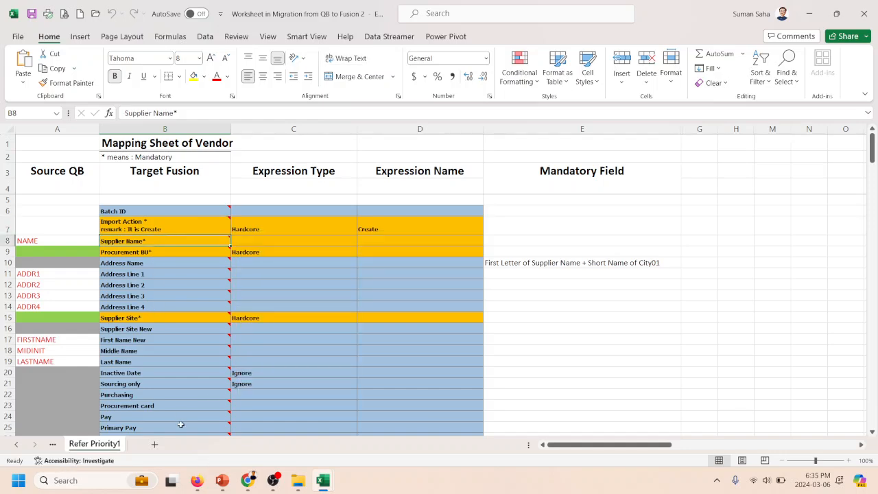
pyautogui.scroll(-16, 181, 425)
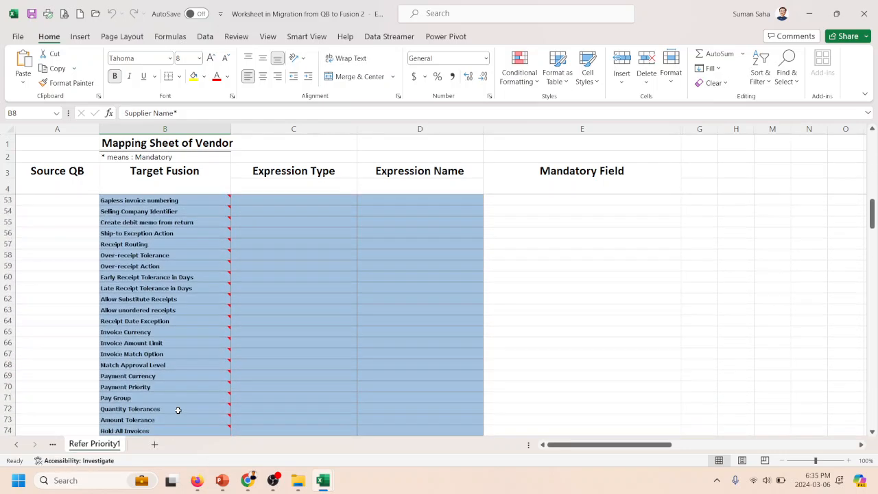
pyautogui.scroll(-12, 177, 410)
pyautogui.scroll(15, 177, 409)
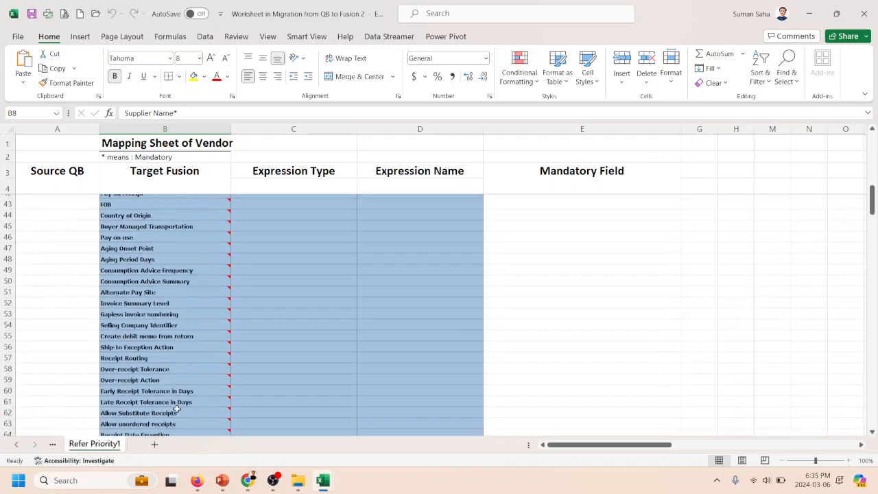
pyautogui.scroll(12, 175, 405)
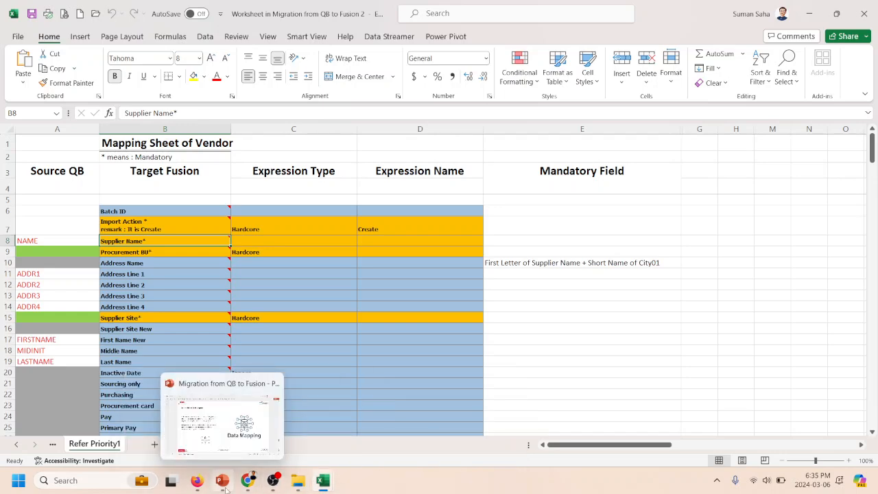
# - View the Data Import or Loading slide in the PowerPoint migration presentation, then return to the vendor mapping sheet in Excel
pyautogui.click(215, 455)
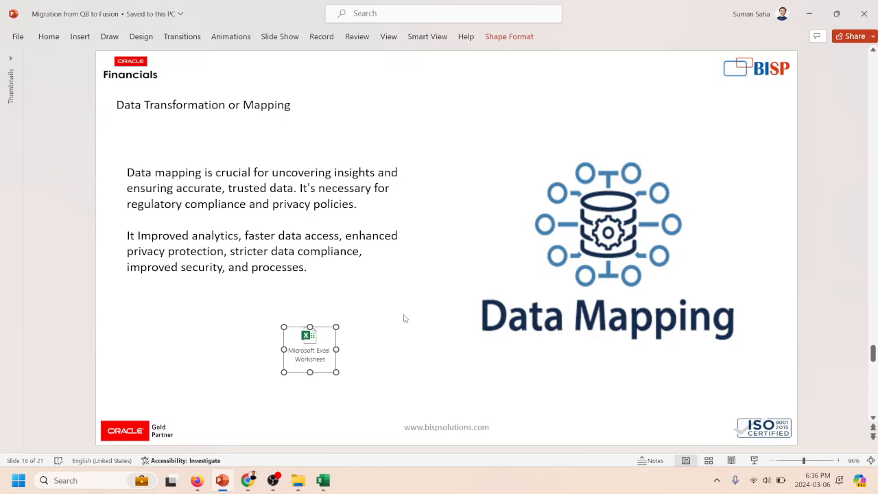
pyautogui.scroll(-1, 404, 318)
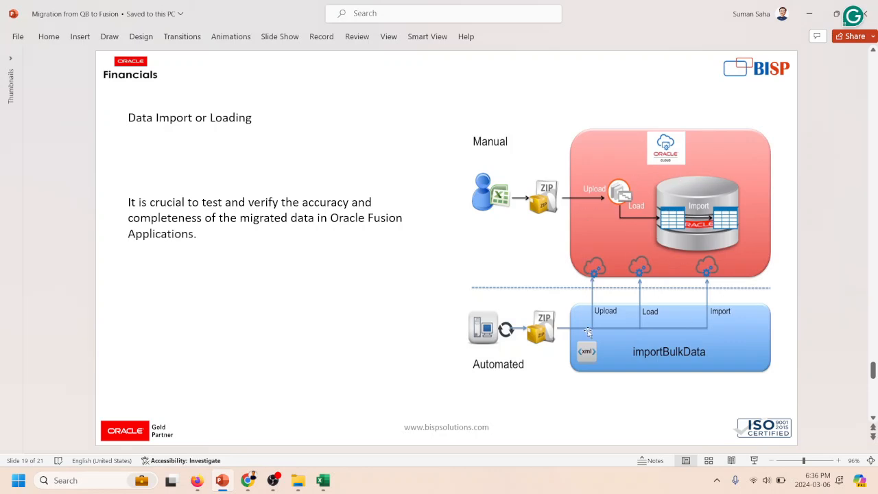
pyautogui.hotkey('alt', 'Tab')
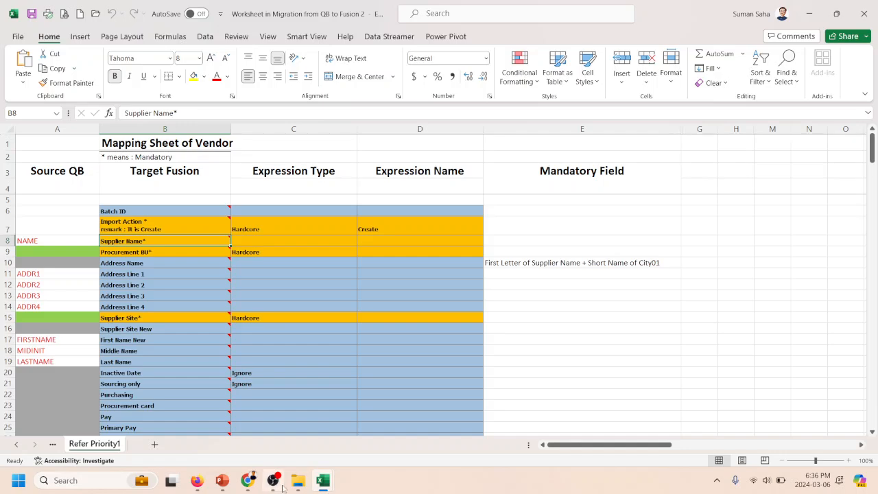
# - Switch to Chrome and show the Oracle Fusion Cloud Applications home page
pyautogui.moveTo(248, 482)
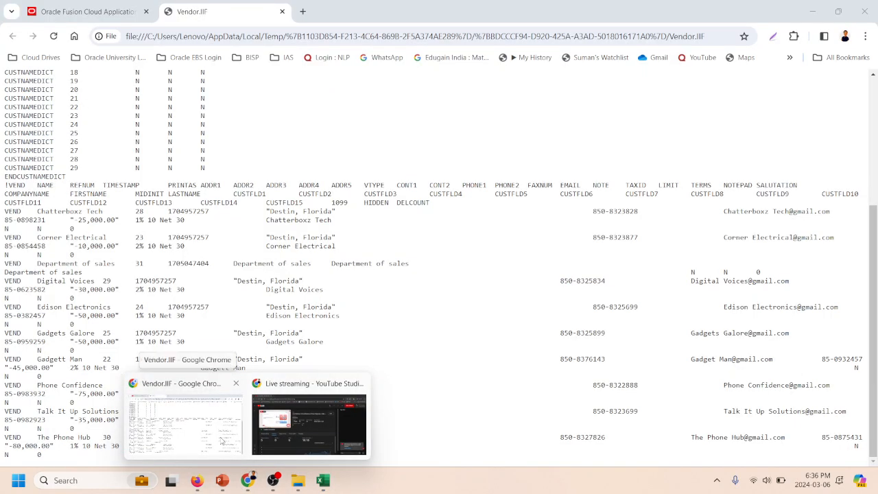
pyautogui.click(219, 445)
pyautogui.click(25, 5)
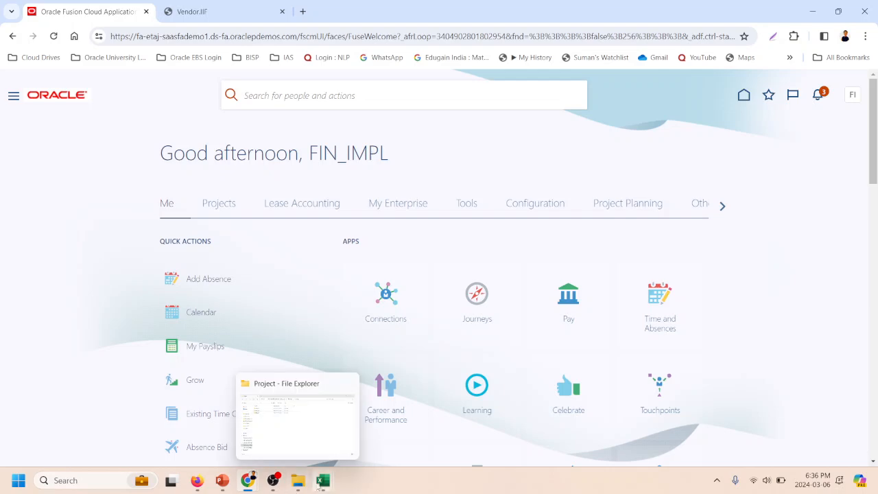
# - Switch to the SupplierImportTemplate workbook in Excel and return to the first columns of POZ_SUPPLIERS_INT
pyautogui.moveTo(327, 482)
pyautogui.click(446, 415)
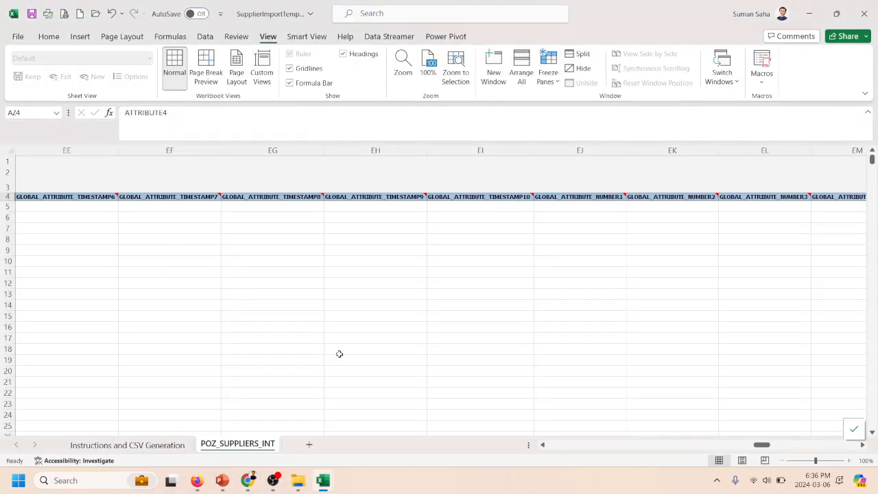
pyautogui.moveTo(768, 446); pyautogui.dragTo(552, 446)
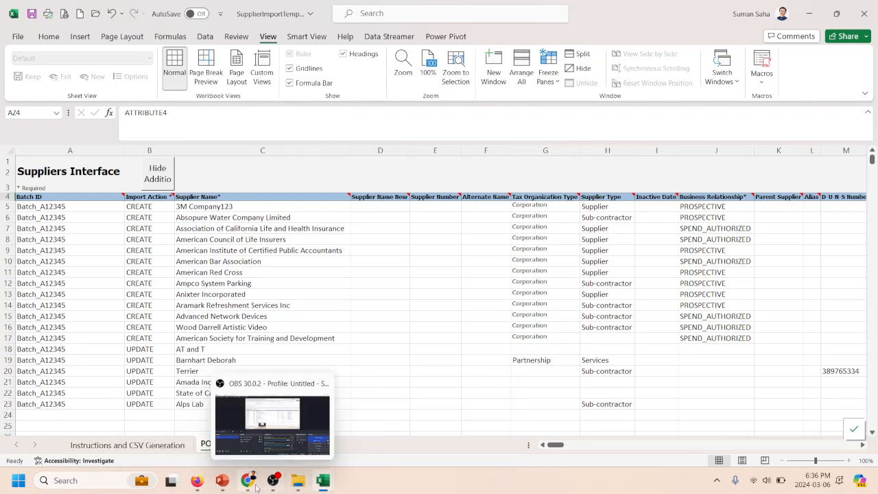
# - Open the Oracle Fusion navigation menu in Chrome, then view the FBDI Import Suppliers documentation page in Firefox
pyautogui.moveTo(250, 480)
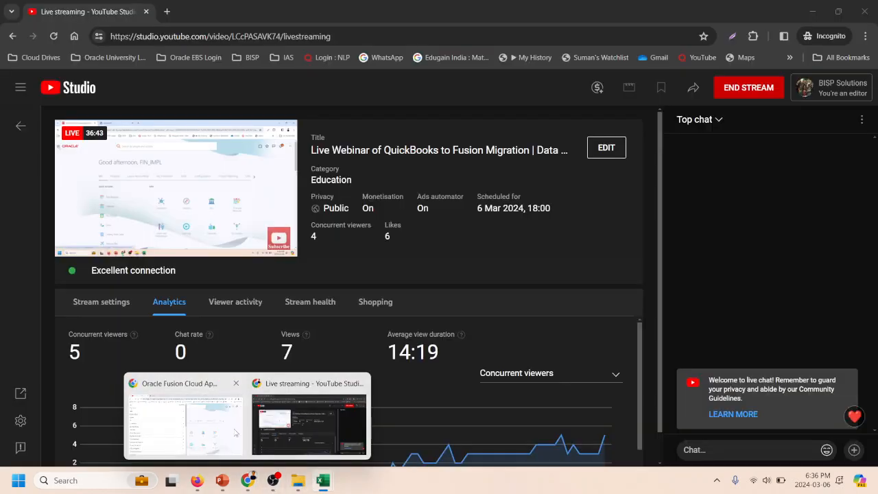
pyautogui.moveTo(192, 431)
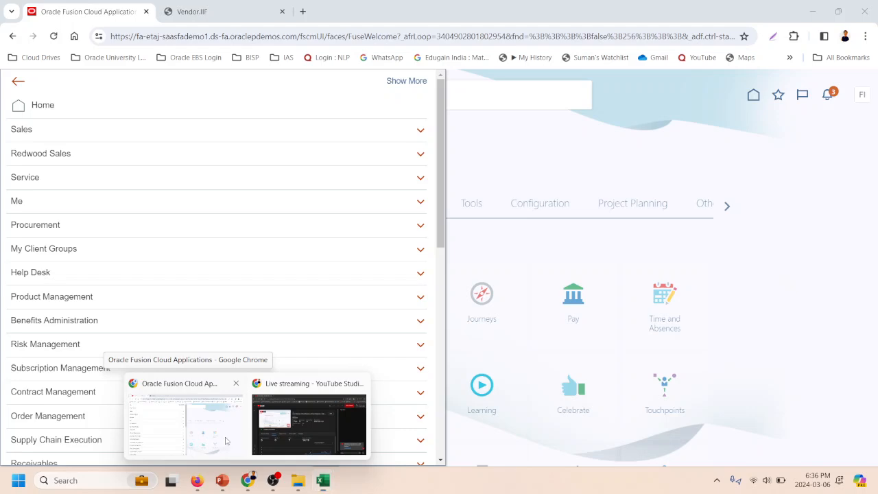
pyautogui.moveTo(202, 480)
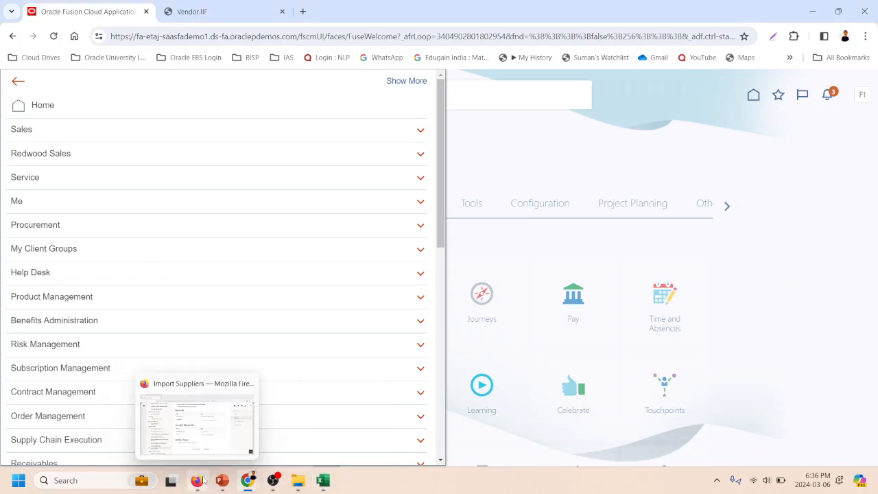
pyautogui.click(183, 439)
pyautogui.scroll(3, 275, 255)
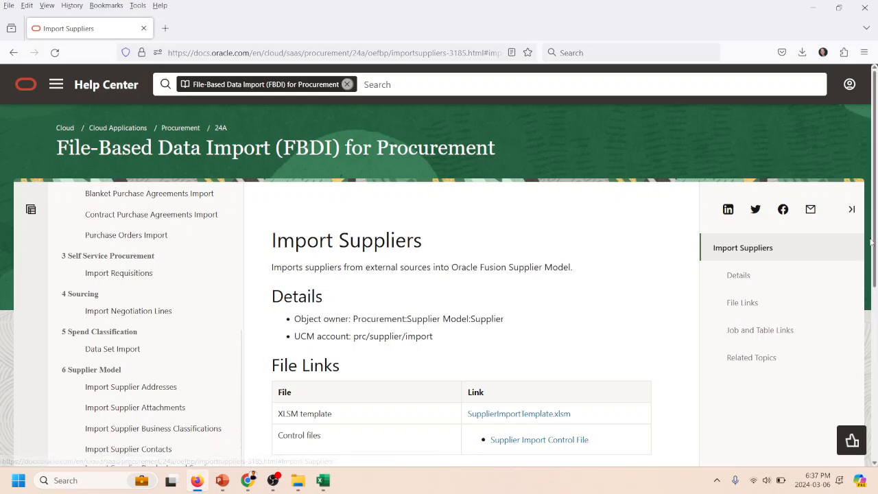
pyautogui.scroll(-1, 877, 287)
pyautogui.scroll(-2, 876, 287)
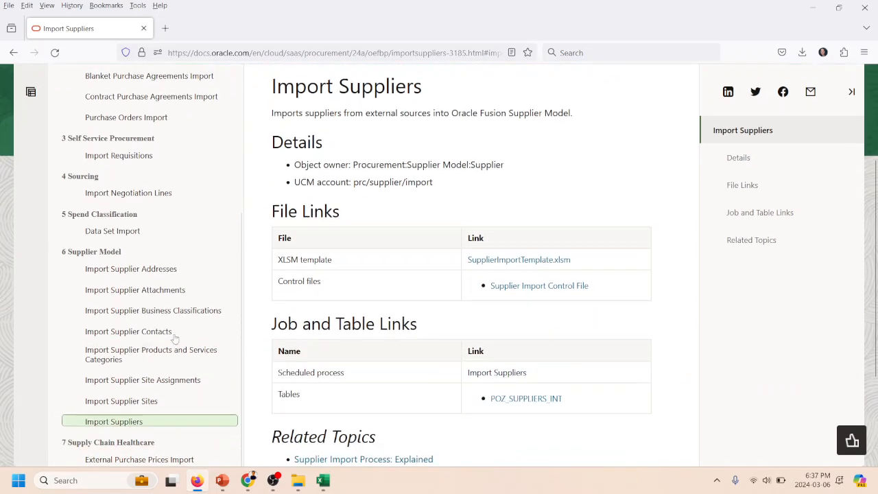
# - Return to Oracle Fusion in Chrome and open the Scheduled Processes page from the Tools group
pyautogui.hotkey('alt', 'Tab')
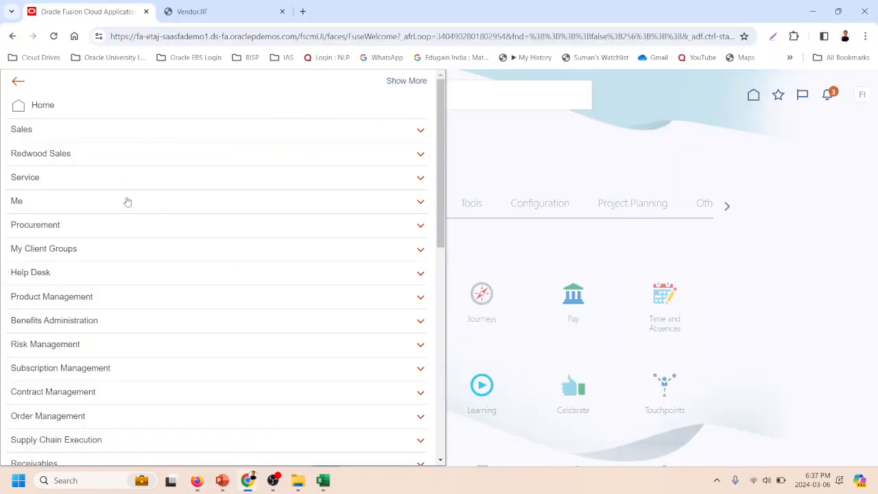
pyautogui.scroll(-5, 53, 286)
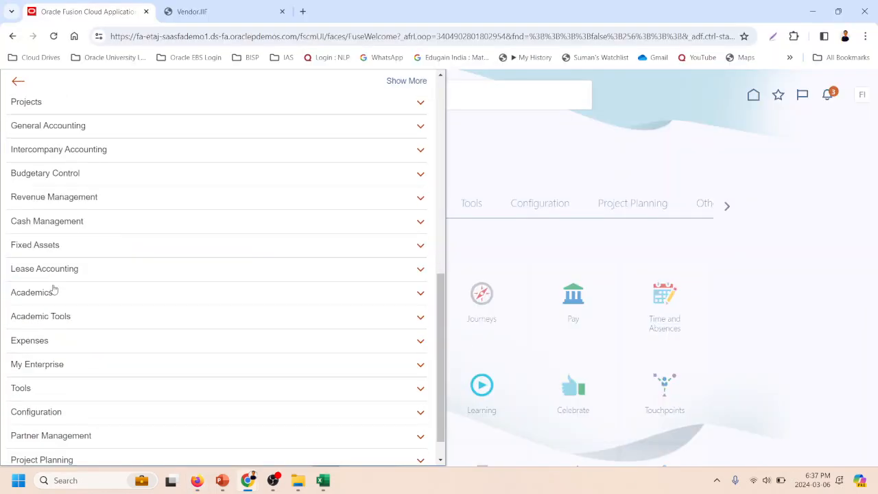
pyautogui.click(24, 388)
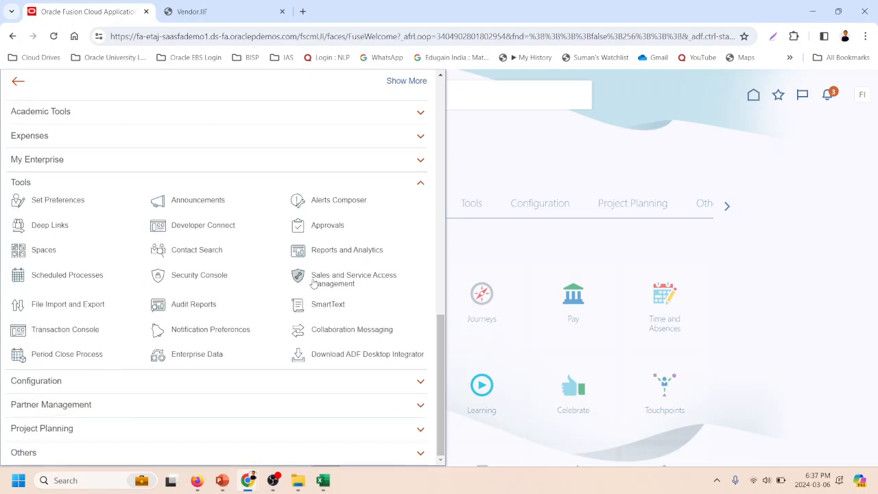
pyautogui.click(57, 276)
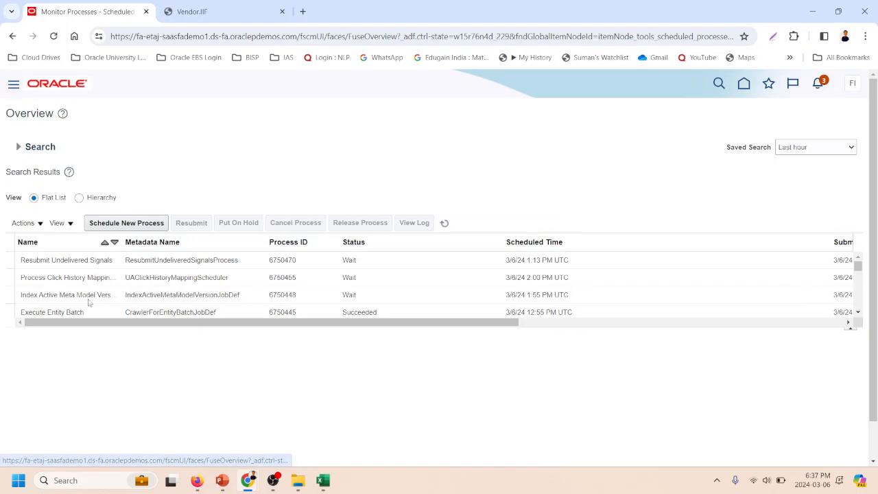
# - Open the File Import and Export page from the Tools group
pyautogui.click(14, 88)
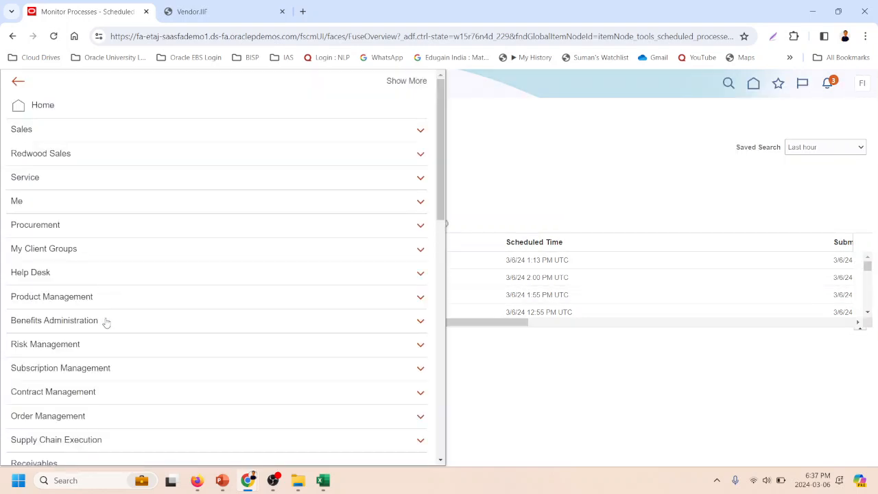
pyautogui.scroll(-10, 106, 323)
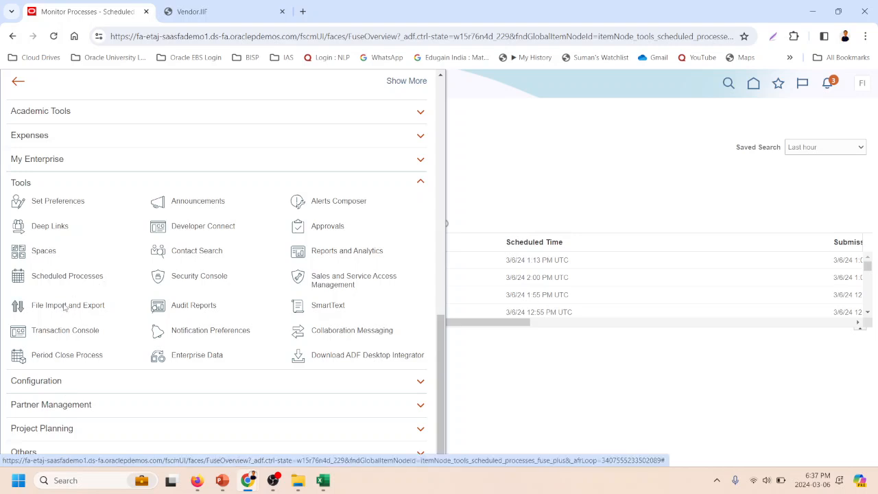
pyautogui.click(64, 308)
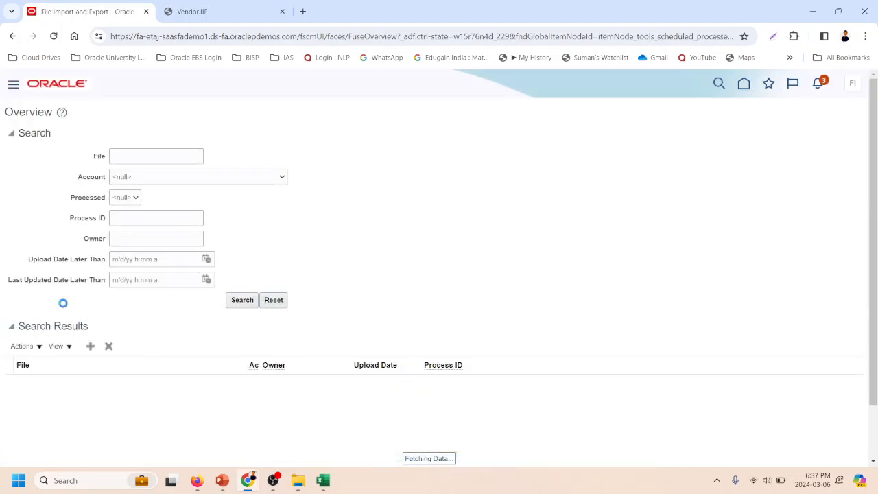
# - Start a new file upload, view the file chooser and cancel it, and browse the list of import accounts
pyautogui.click(90, 348)
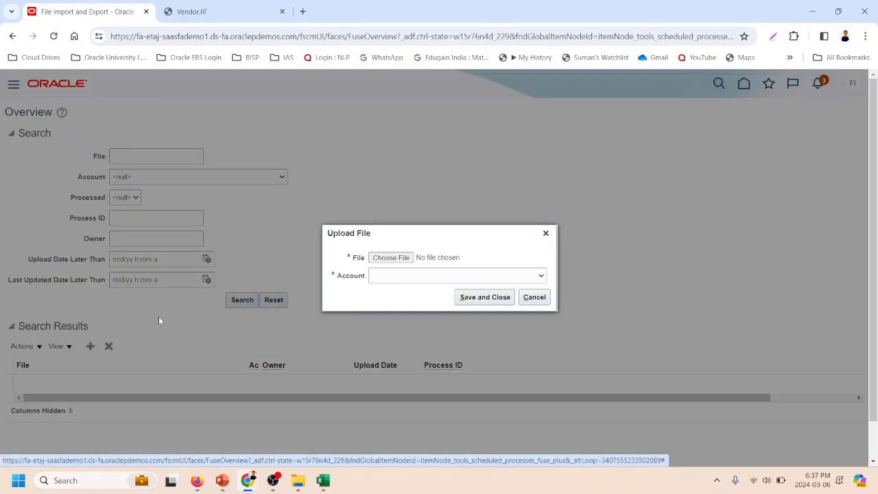
pyautogui.click(401, 259)
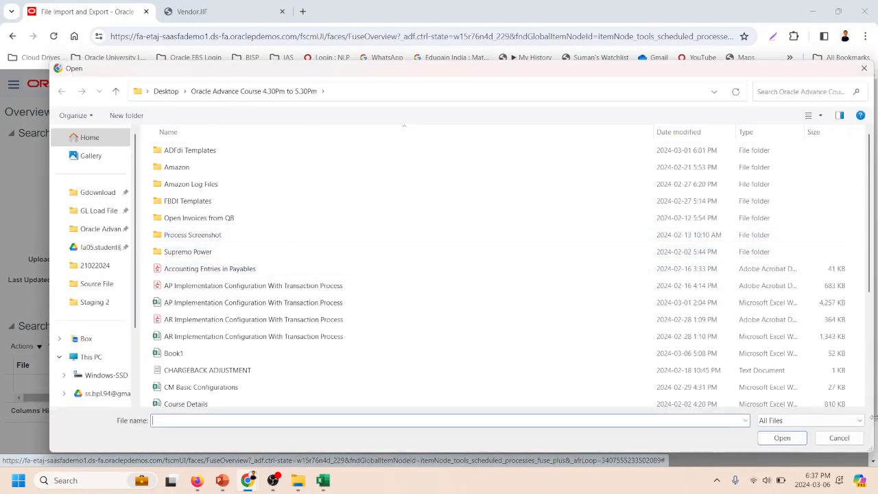
pyautogui.click(840, 438)
pyautogui.click(464, 272)
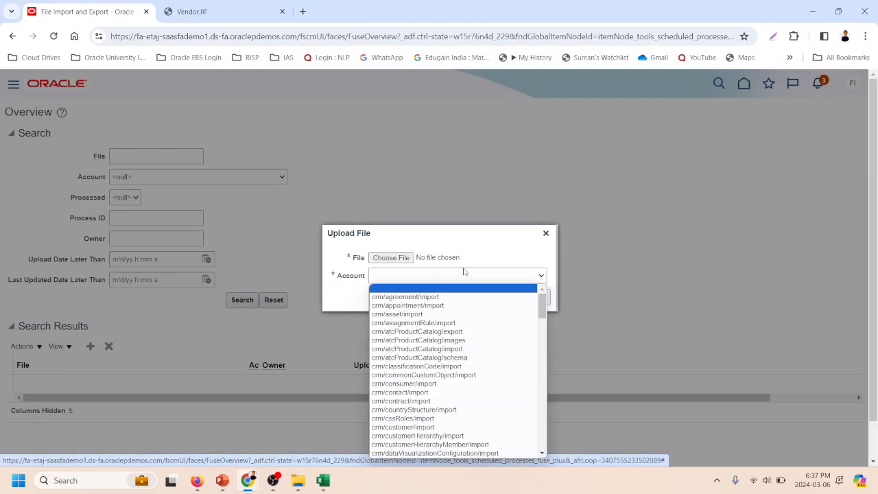
pyautogui.scroll(-10, 473, 345)
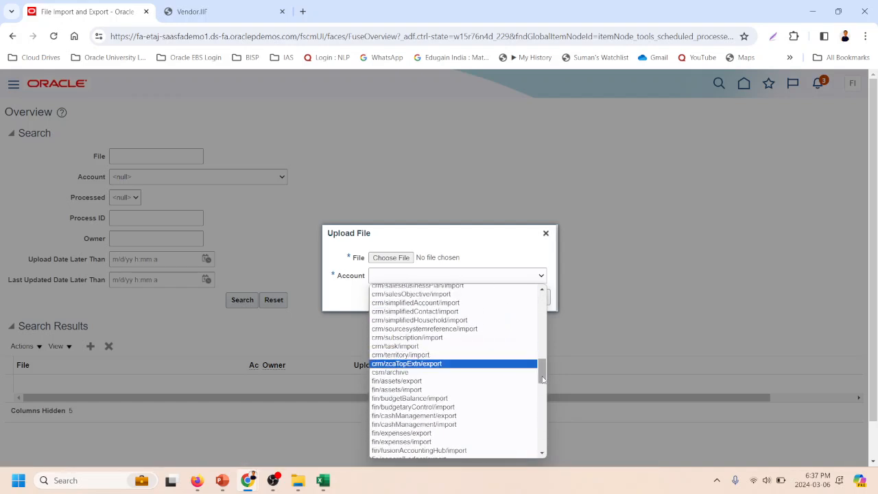
pyautogui.moveTo(544, 380)
pyautogui.mouseDown()
pyautogui.moveTo(548, 398)
pyautogui.moveTo(538, 388)
pyautogui.mouseUp()
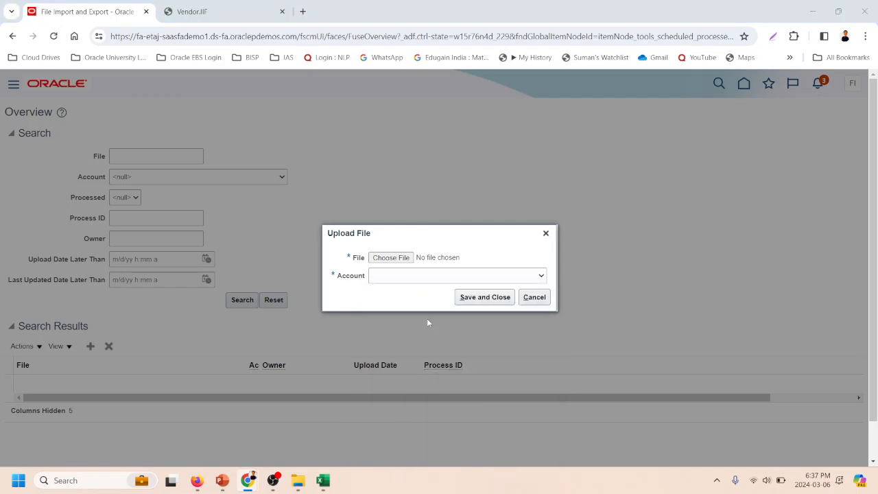
# - Check the UCM account in the Import Suppliers documentation, choose prc/supplier/import as the upload account in Oracle Fusion, and cancel the upload
pyautogui.hotkey('alt', 'Tab')
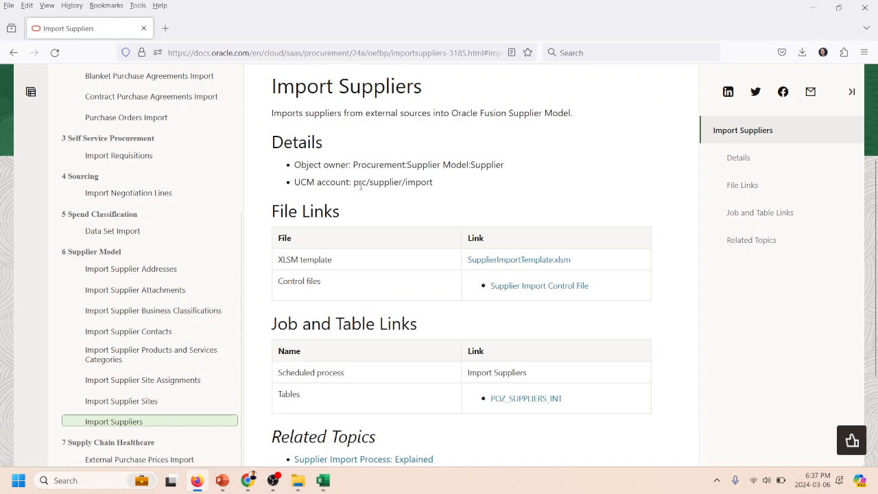
pyautogui.moveTo(354, 184); pyautogui.dragTo(440, 192)
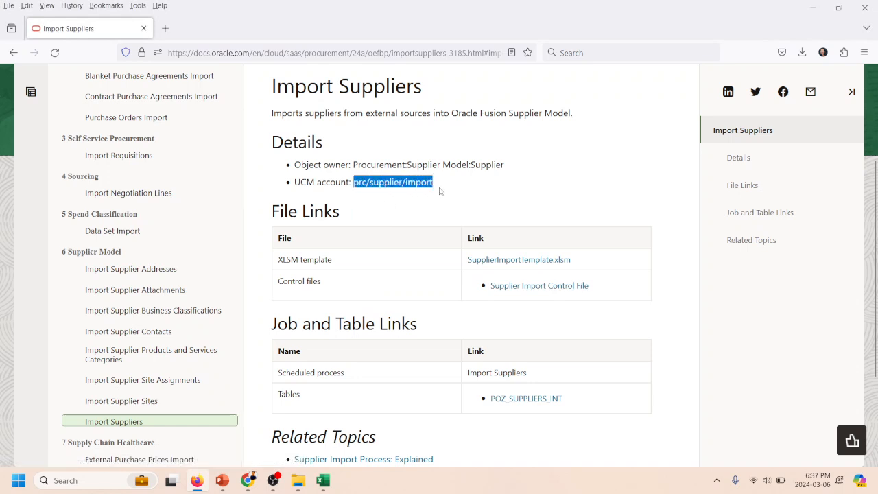
pyautogui.hotkey('alt', 'Tab')
pyautogui.click(418, 274)
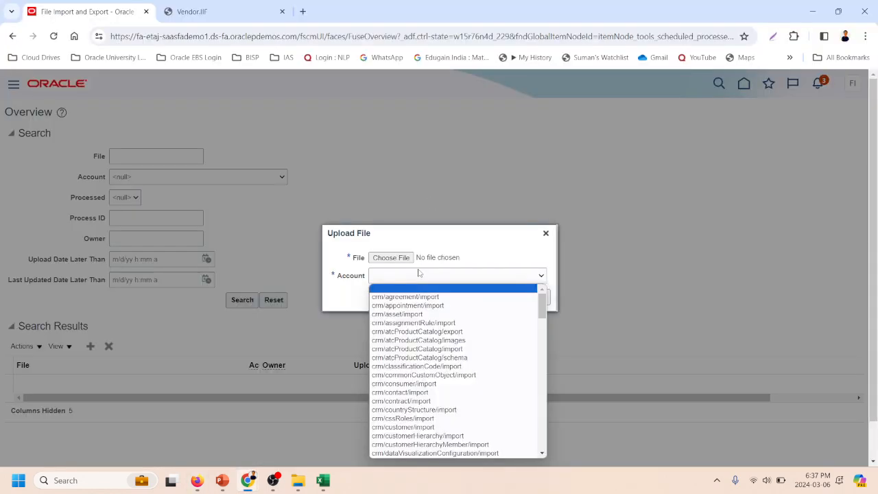
pyautogui.scroll(-5, 443, 334)
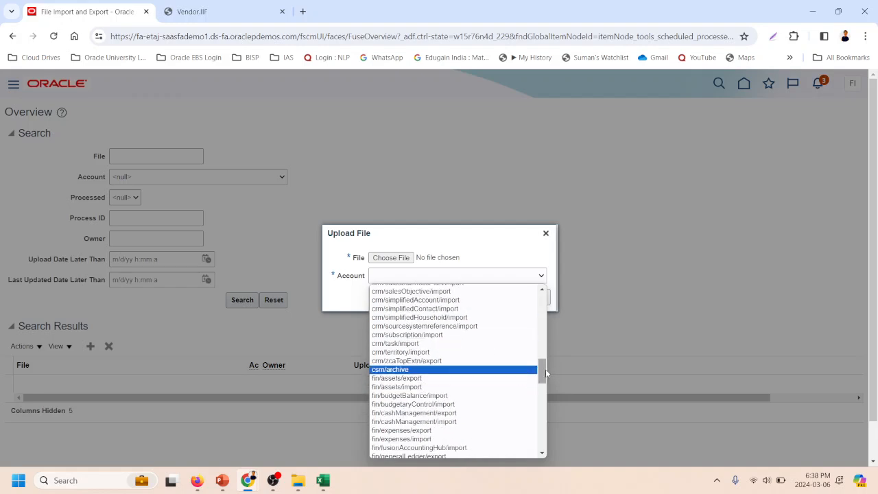
pyautogui.moveTo(547, 373); pyautogui.dragTo(551, 416)
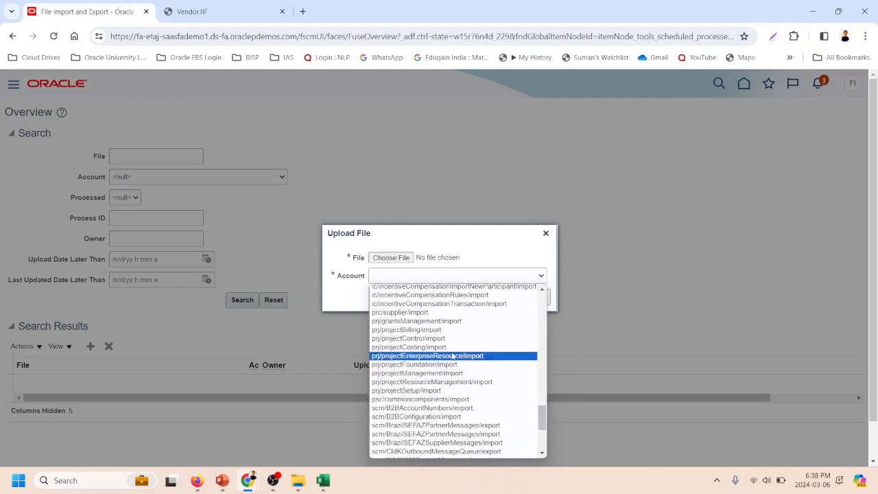
pyautogui.click(397, 313)
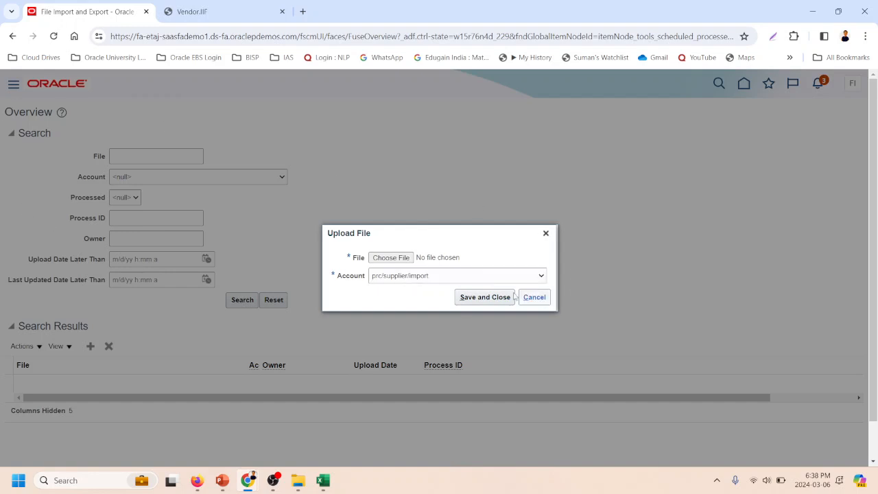
pyautogui.click(534, 297)
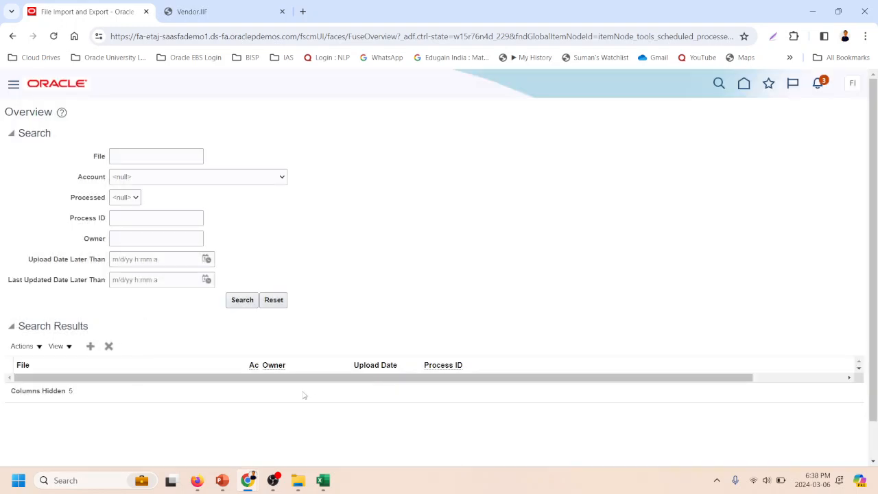
# - Open the Scheduled Processes page from the Tools group in the Navigator
pyautogui.click(14, 85)
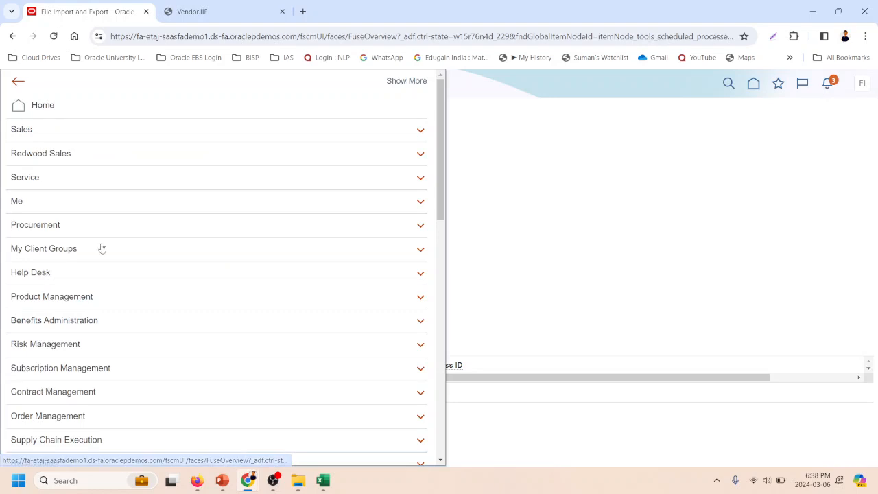
pyautogui.scroll(-10, 106, 251)
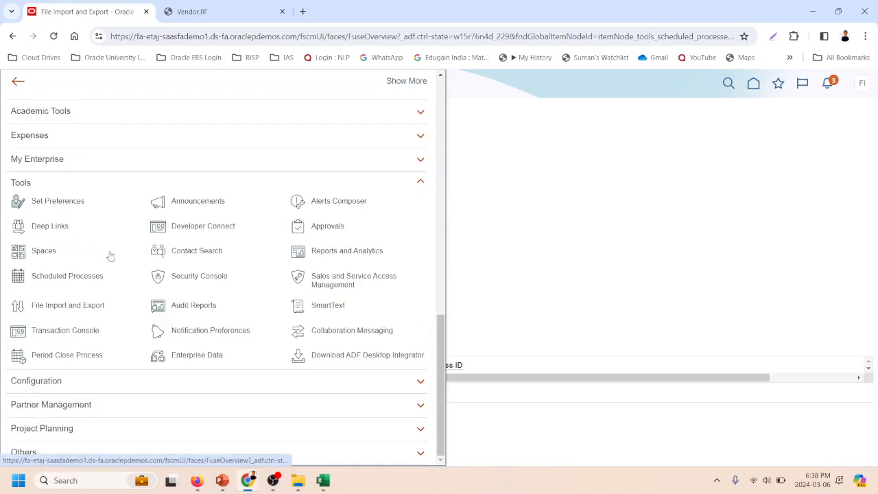
pyautogui.click(59, 276)
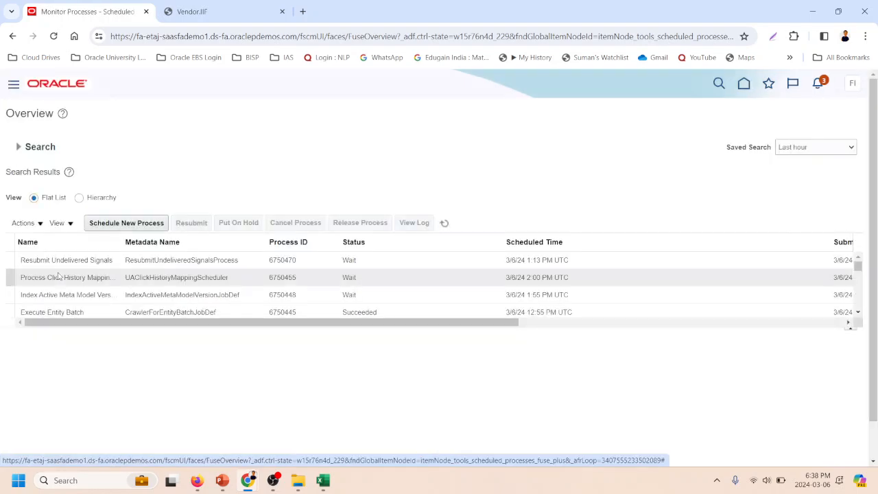
# - Start a new scheduled job named Load Interface File for Import and open its process details
pyautogui.click(129, 223)
pyautogui.click(274, 245)
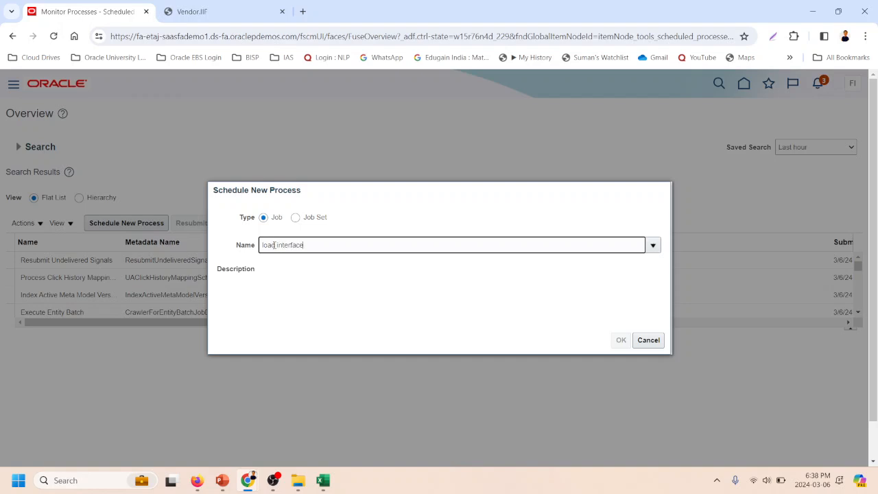
pyautogui.click(529, 316)
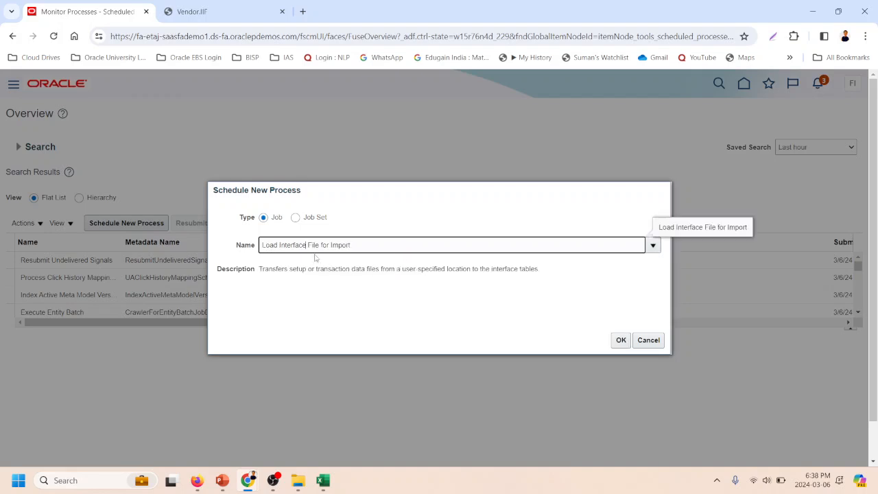
pyautogui.click(620, 342)
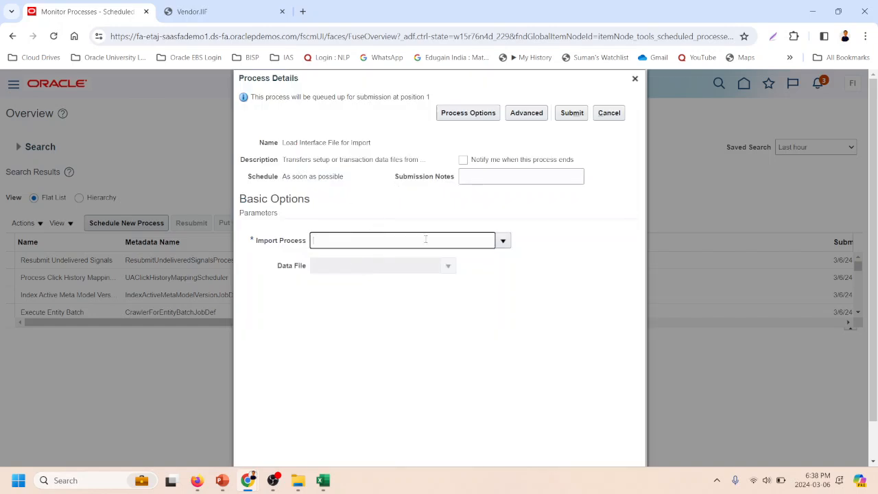
# - Look up the scheduled process name in the Import Suppliers documentation in Firefox and copy the name Import Suppliers
pyautogui.click(503, 241)
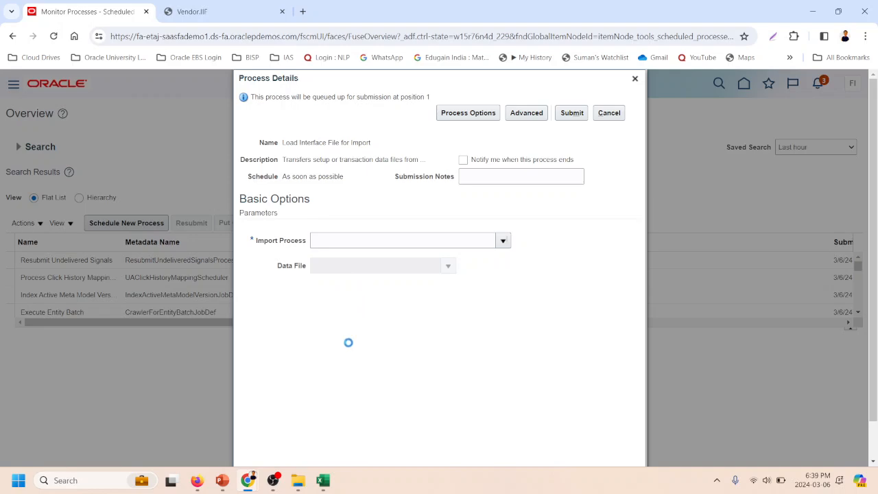
pyautogui.moveTo(323, 481)
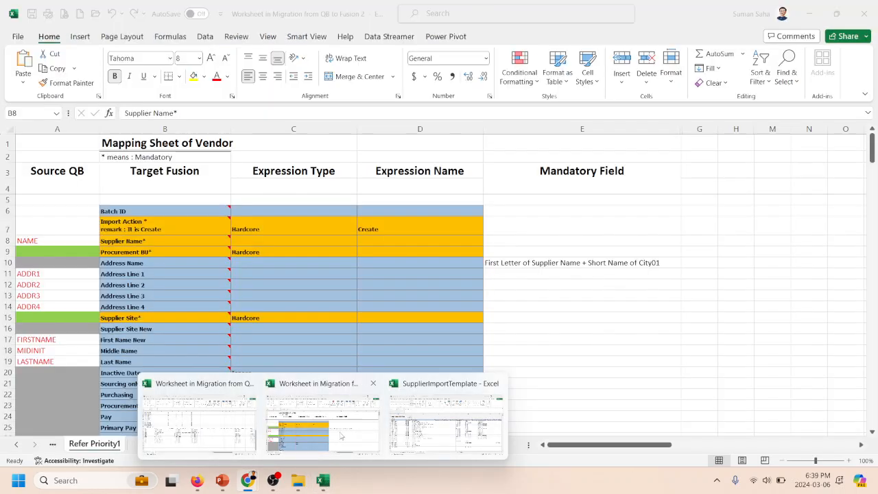
pyautogui.click(199, 420)
pyautogui.moveTo(252, 475)
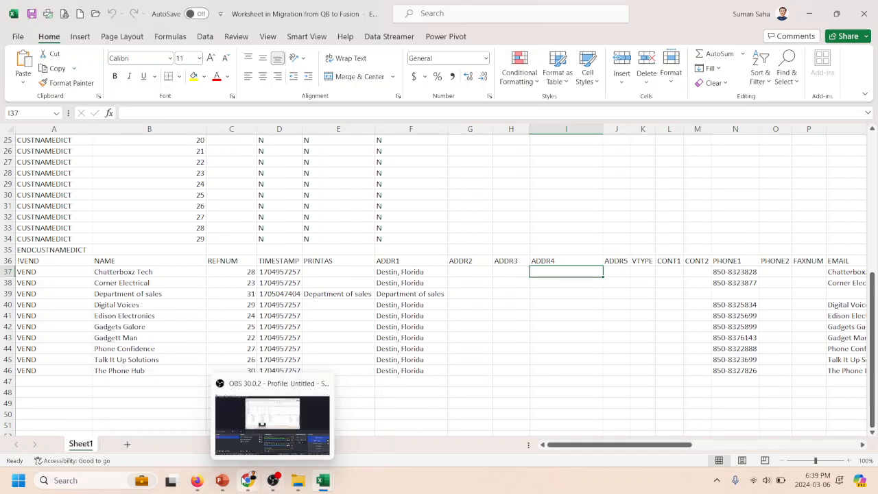
pyautogui.click(199, 482)
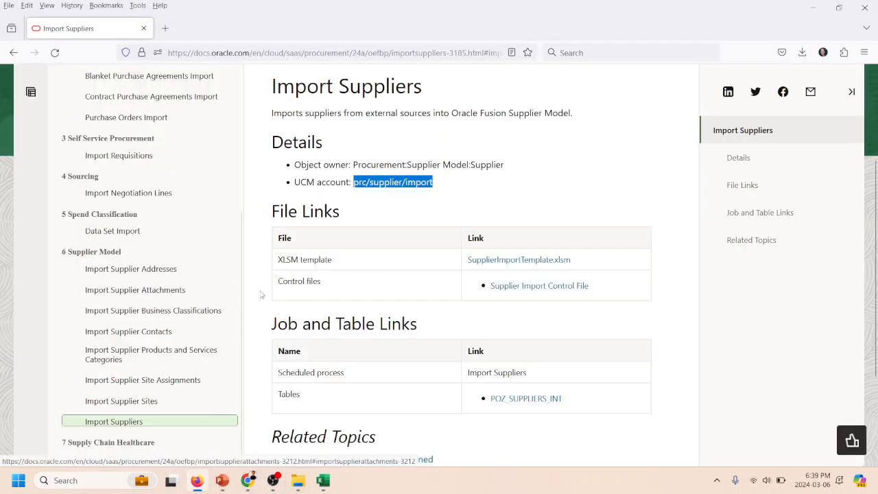
pyautogui.scroll(-2, 529, 288)
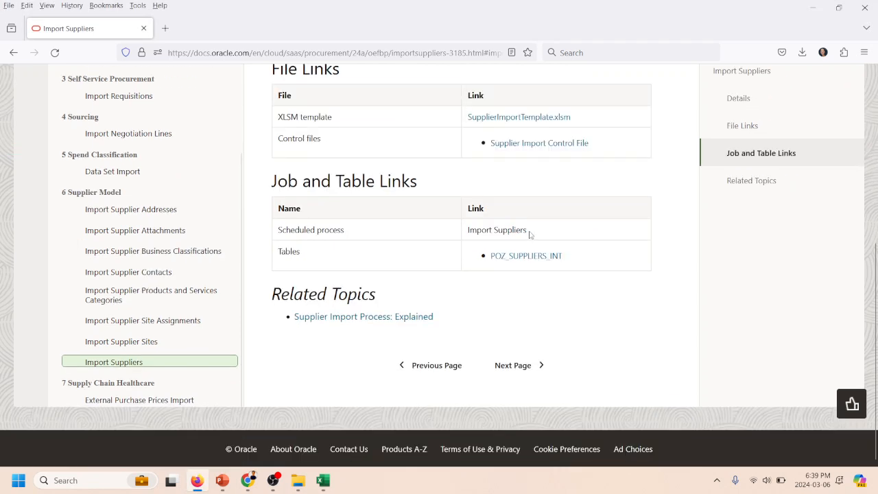
pyautogui.moveTo(530, 234); pyautogui.dragTo(471, 233)
pyautogui.hotkey('ctrl', 'c')
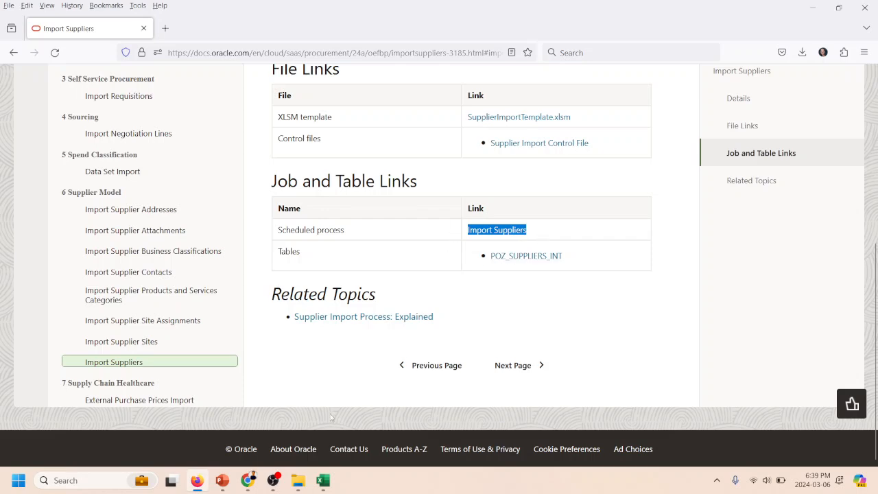
# - Return to Oracle Fusion in Chrome, search the import processes for Import Suppliers, and select it as the import process
pyautogui.moveTo(247, 480)
pyautogui.click(201, 422)
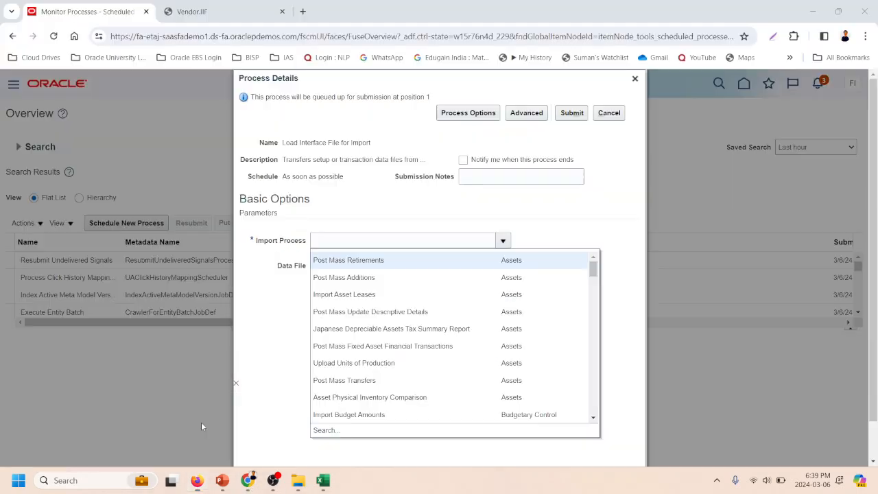
pyautogui.click(325, 432)
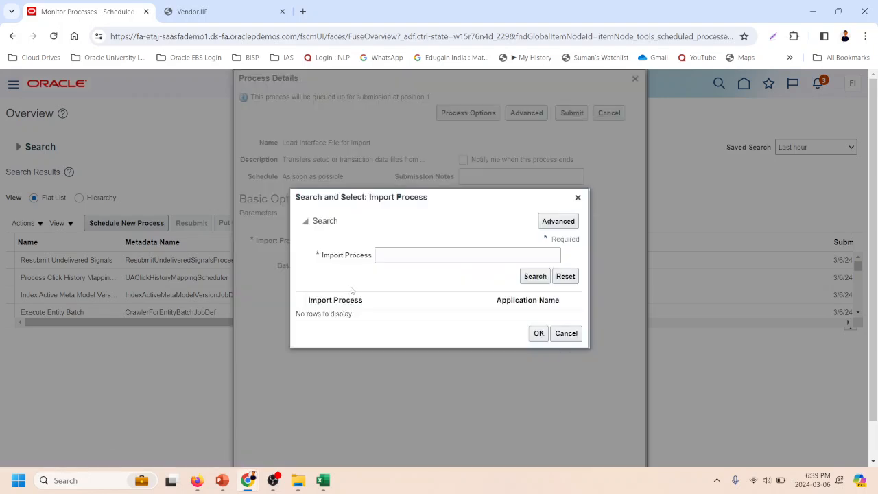
pyautogui.click(392, 258)
pyautogui.hotkey('ctrl', 'v')
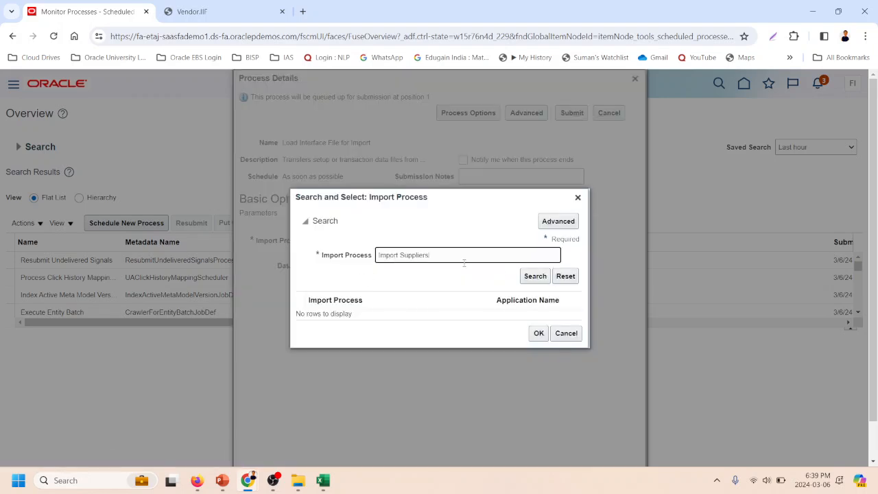
pyautogui.click(531, 279)
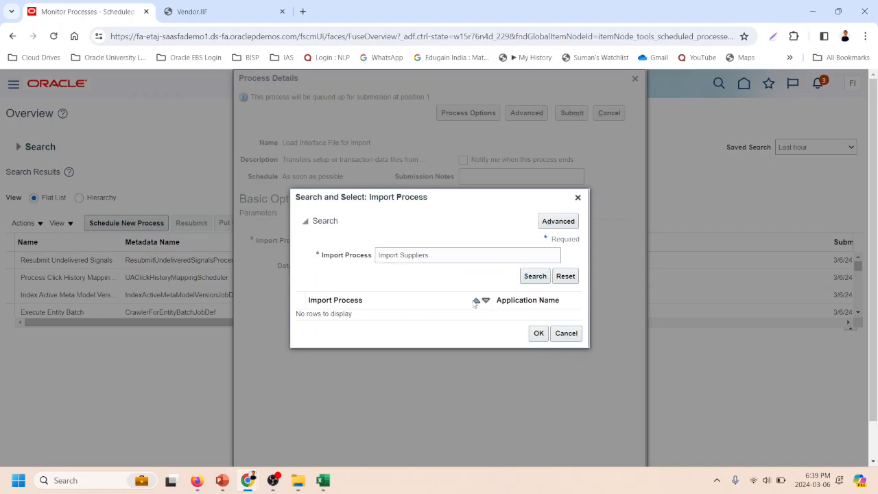
pyautogui.click(537, 337)
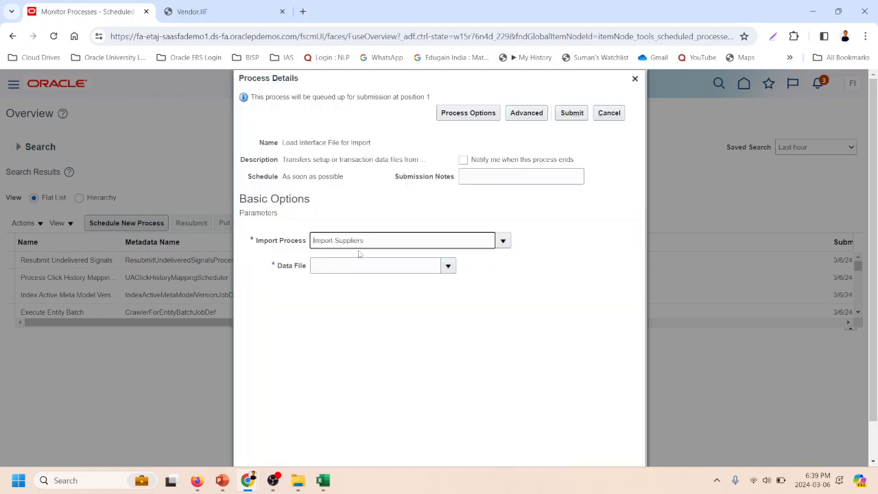
# - View the data file choices for the load job, open the new file upload dialog, and cancel it
pyautogui.click(362, 265)
pyautogui.click(453, 269)
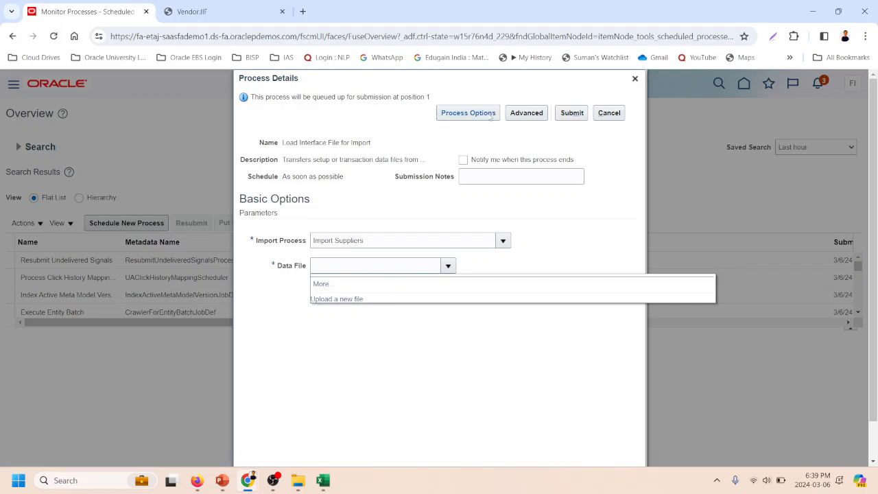
pyautogui.click(613, 176)
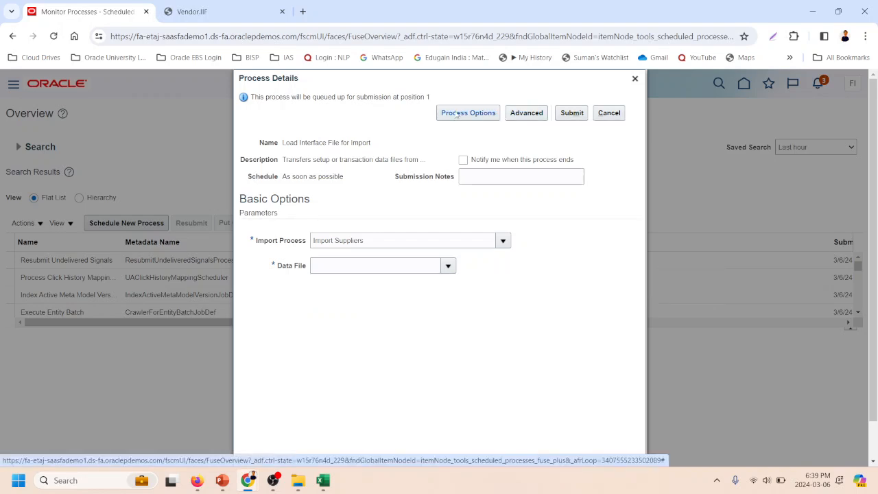
pyautogui.click(526, 112)
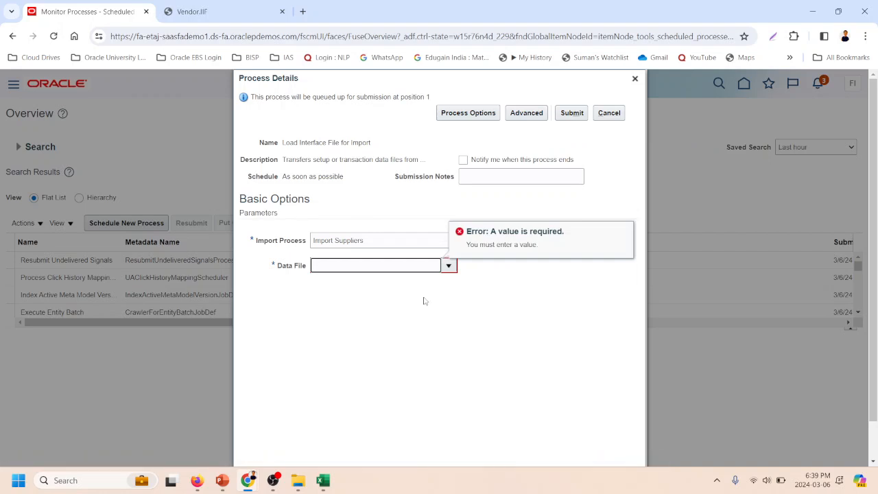
pyautogui.click(449, 266)
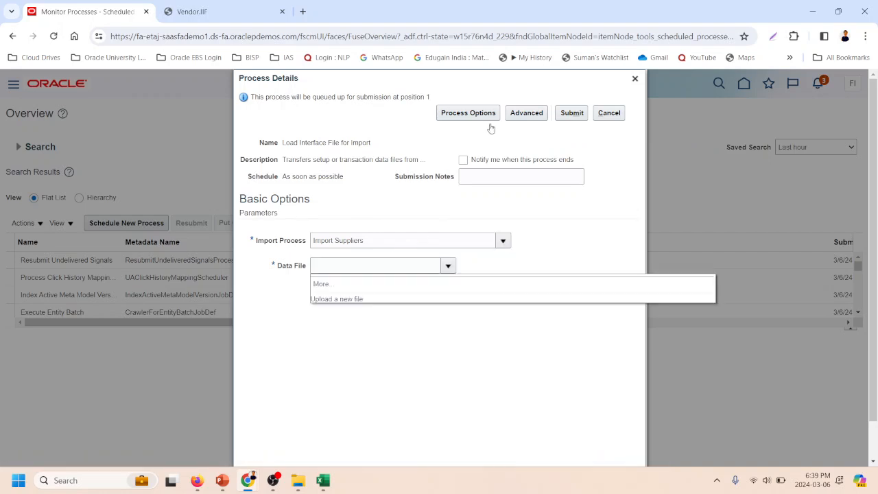
pyautogui.click(321, 298)
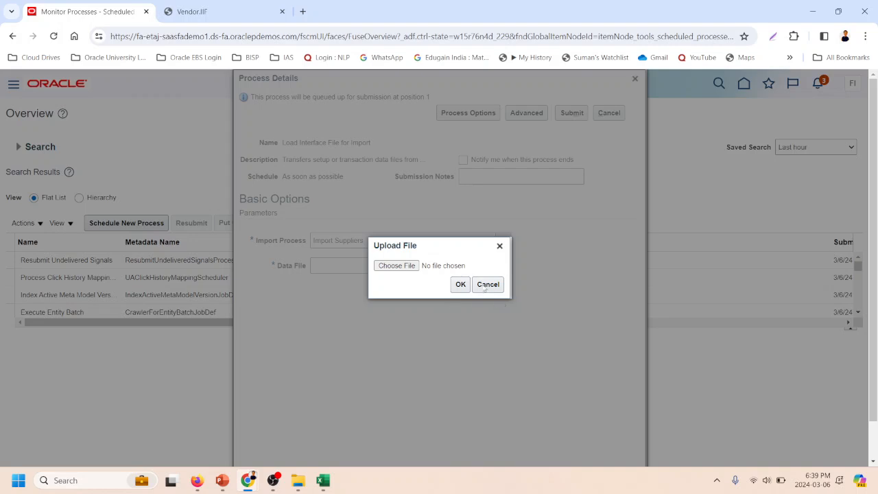
pyautogui.click(487, 285)
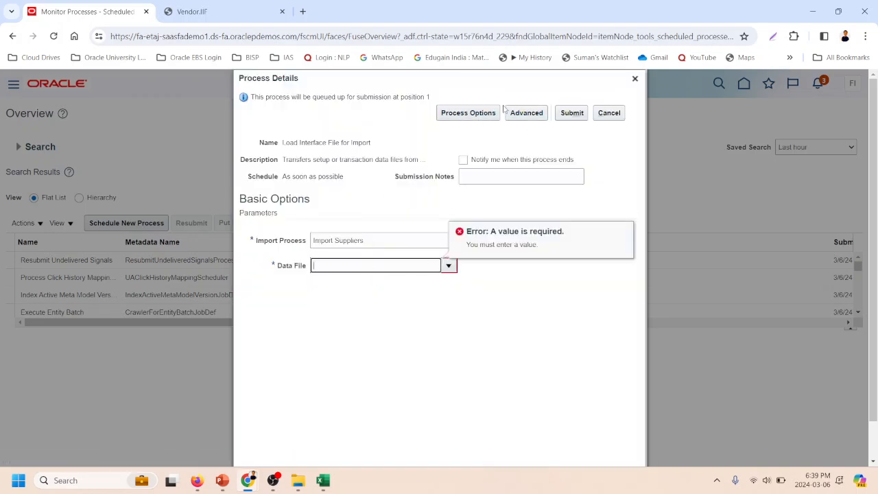
# - View the process options for language, territory, formats and currency, then cancel them and the load job
pyautogui.click(480, 113)
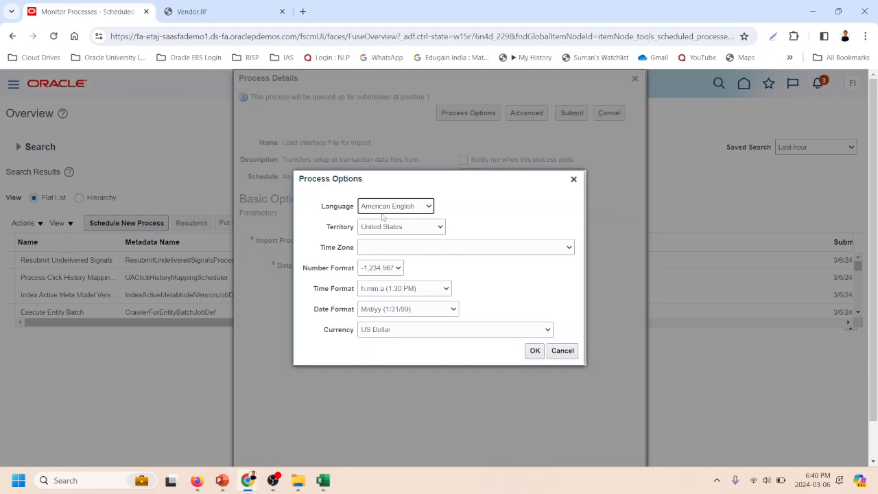
pyautogui.click(563, 350)
pyautogui.click(597, 111)
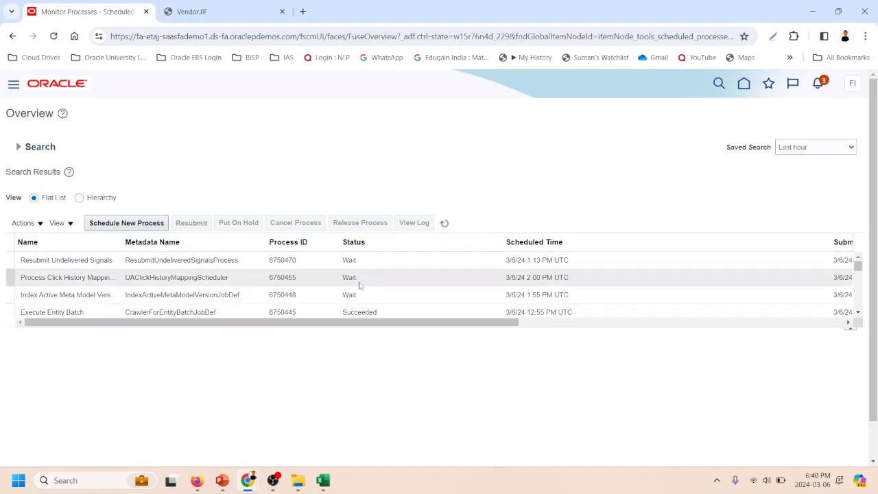
# - Reopen Scheduled Processes from the Tools group
pyautogui.click(118, 224)
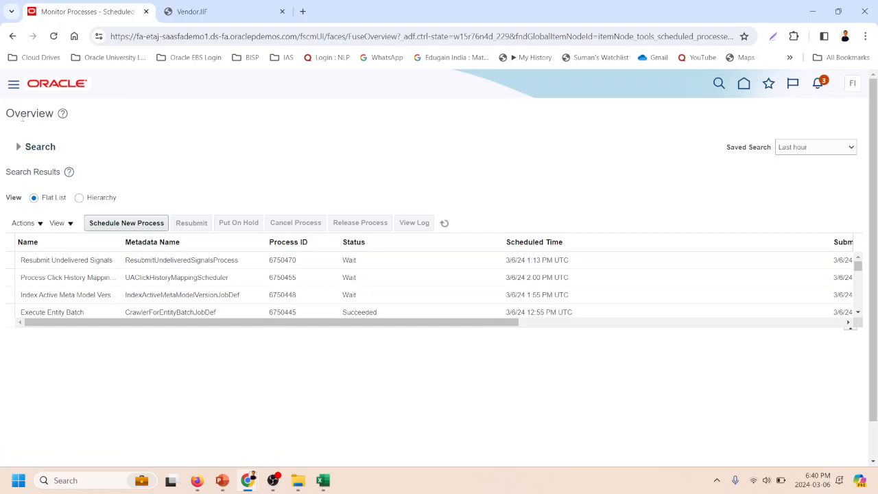
pyautogui.scroll(-6, 219, 274)
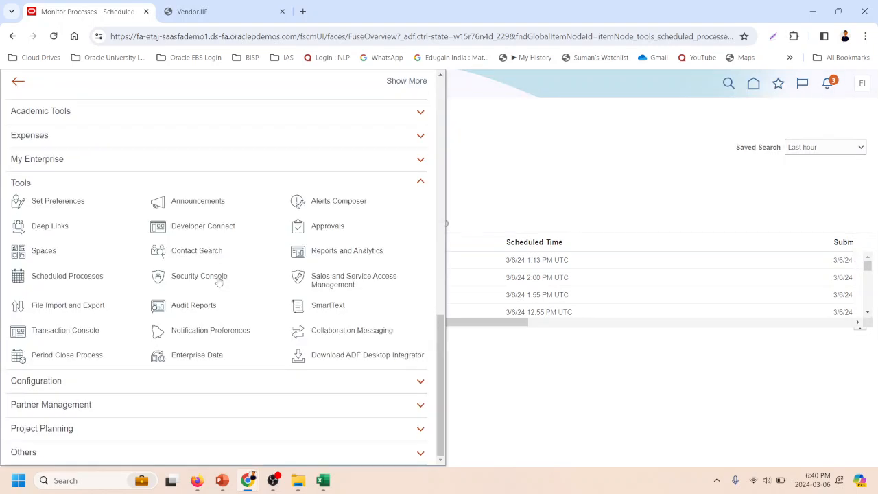
pyautogui.click(72, 278)
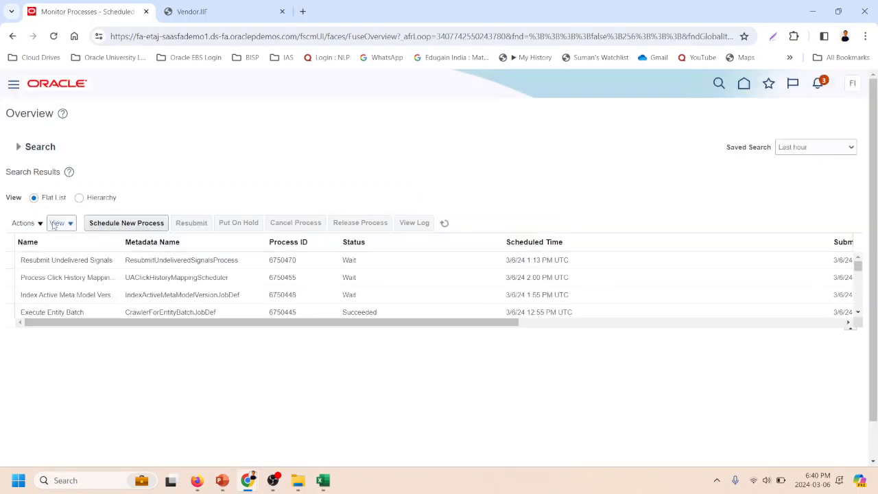
# - Start a new scheduled job named Import Suppliers, review its description, and accept the job selection
pyautogui.click(113, 225)
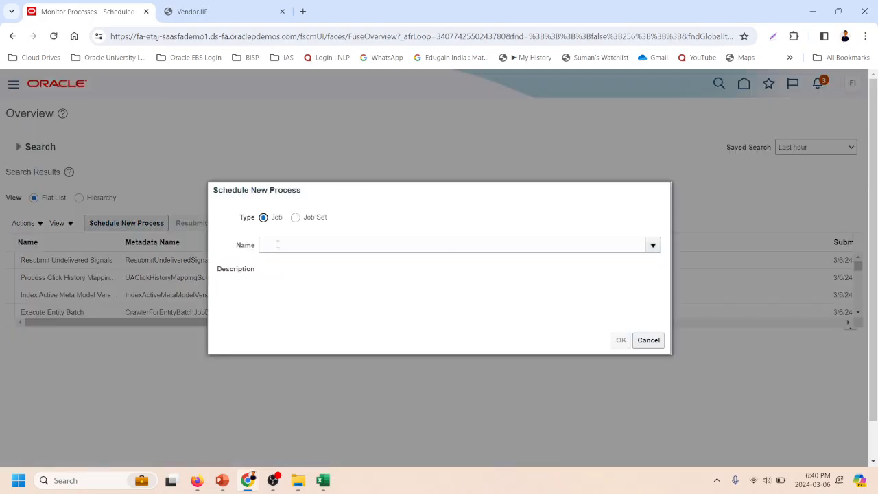
pyautogui.click(279, 244)
pyautogui.hotkey('ctrl', 'v')
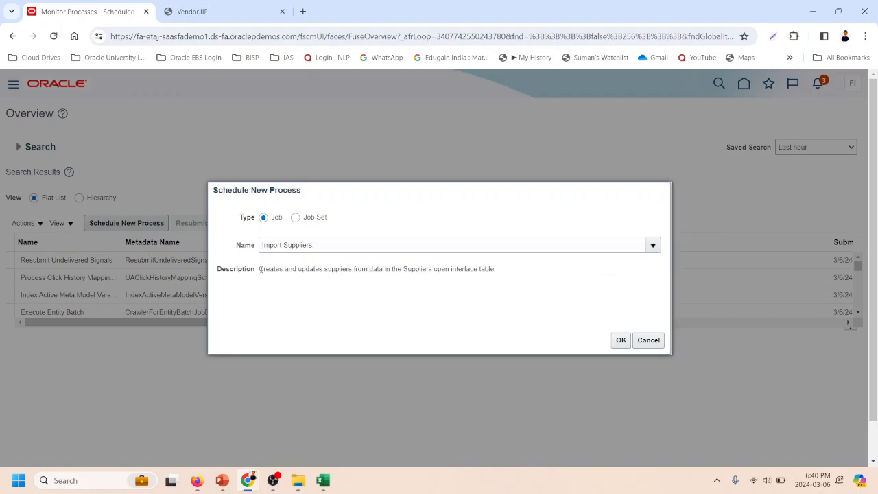
pyautogui.moveTo(260, 270); pyautogui.dragTo(510, 280)
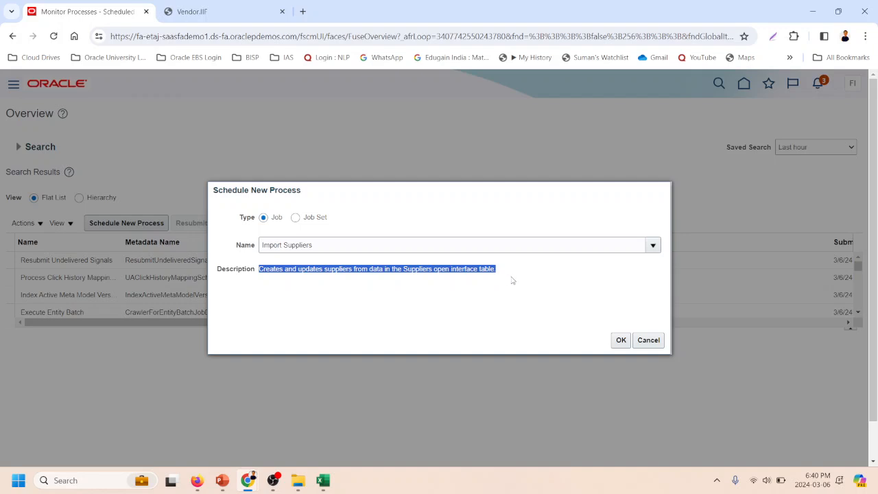
pyautogui.click(459, 273)
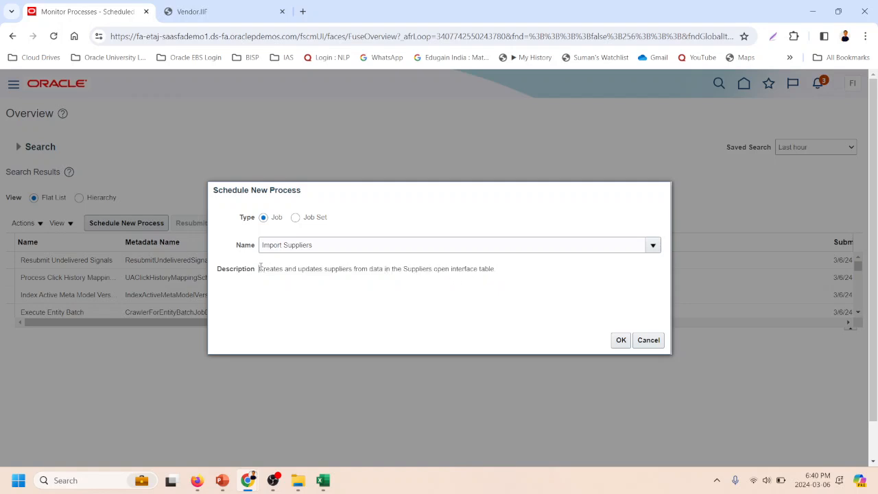
pyautogui.moveTo(260, 268); pyautogui.dragTo(502, 280)
pyautogui.moveTo(337, 240); pyautogui.dragTo(199, 244)
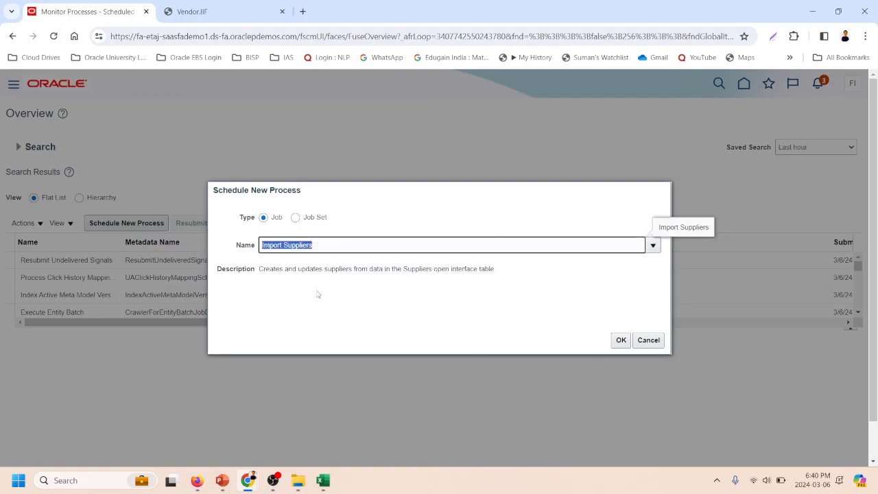
pyautogui.click(622, 341)
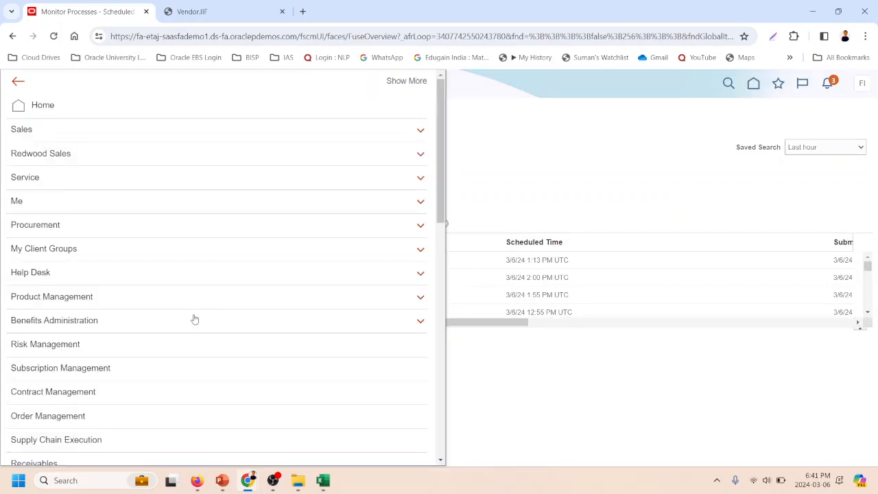
# - Open the Manage Suppliers page from the Suppliers area of the Procurement group
pyautogui.scroll(-3, 195, 319)
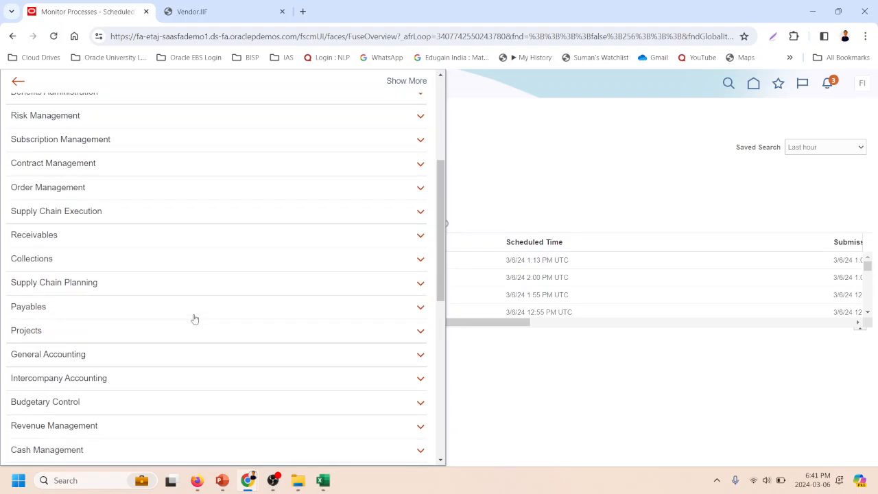
pyautogui.scroll(3, 195, 319)
pyautogui.click(41, 225)
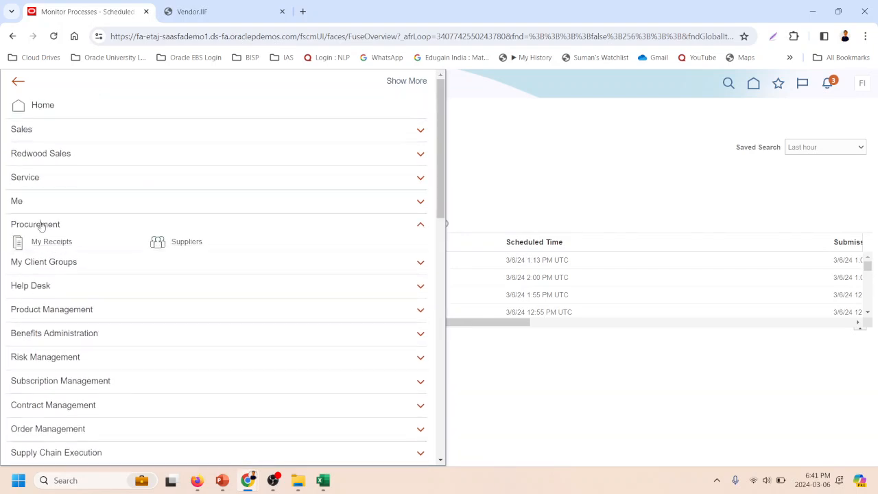
pyautogui.click(182, 245)
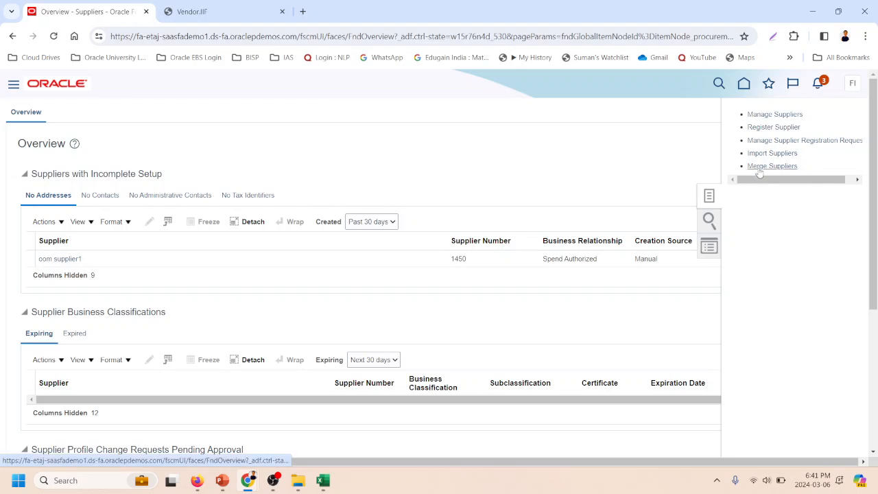
pyautogui.click(764, 115)
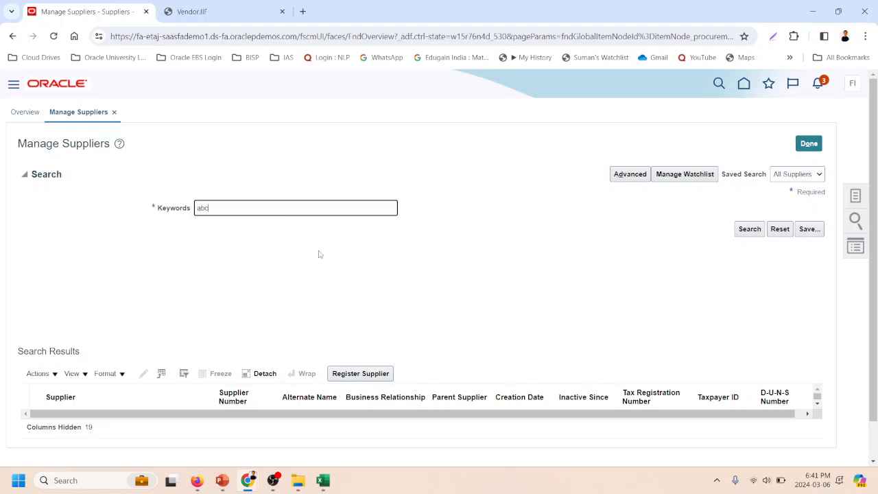
# - Search the suppliers for the keyword abc and open ABC Company for editing to view its profile
pyautogui.click(748, 230)
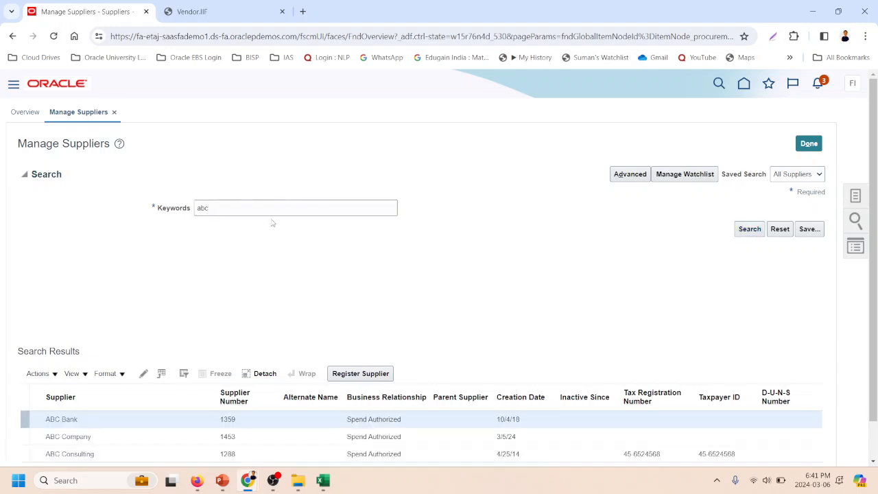
pyautogui.scroll(-1, 141, 412)
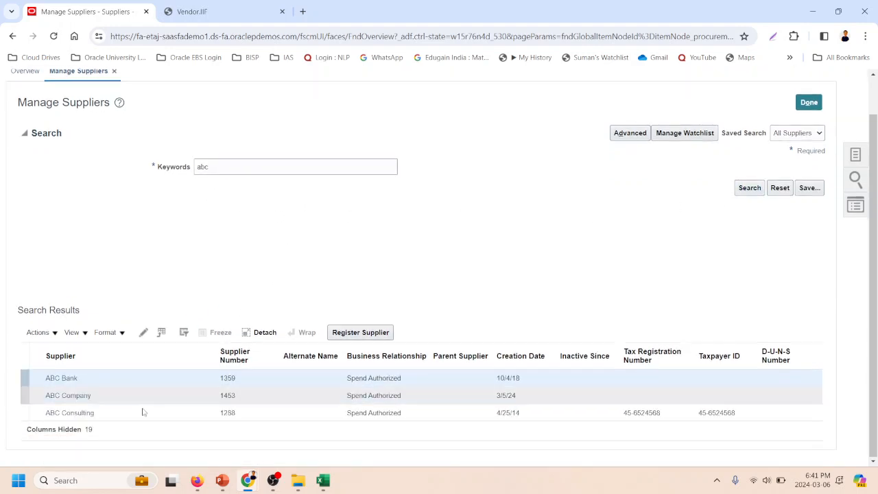
pyautogui.click(87, 398)
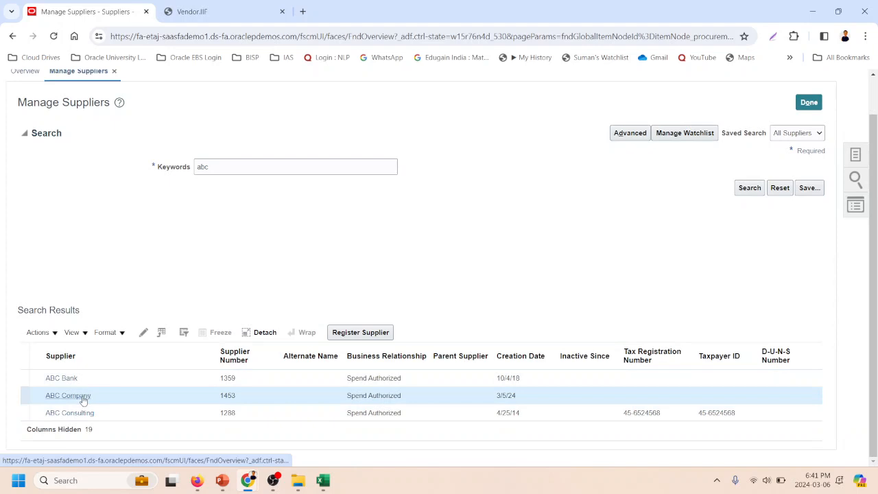
pyautogui.click(144, 334)
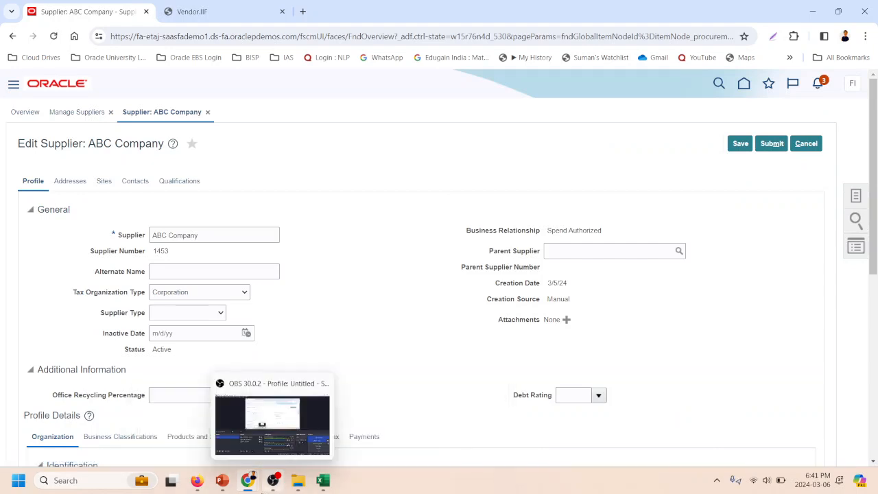
pyautogui.moveTo(253, 488)
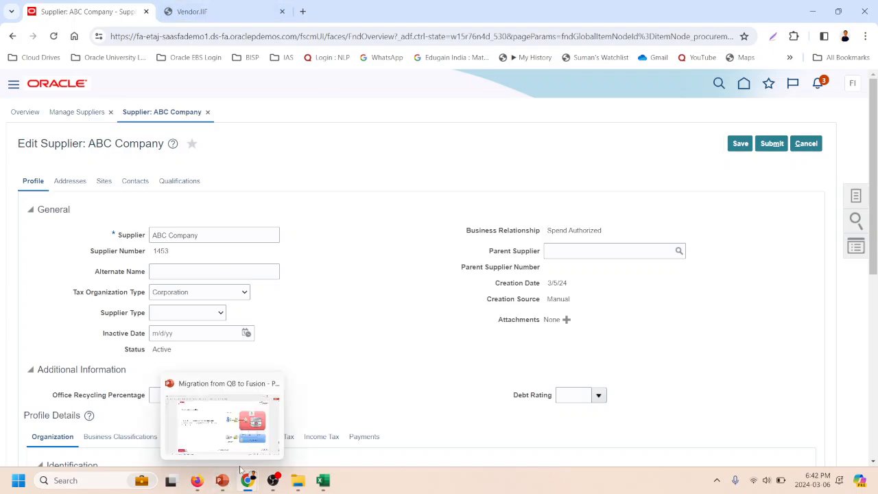
pyautogui.moveTo(242, 459)
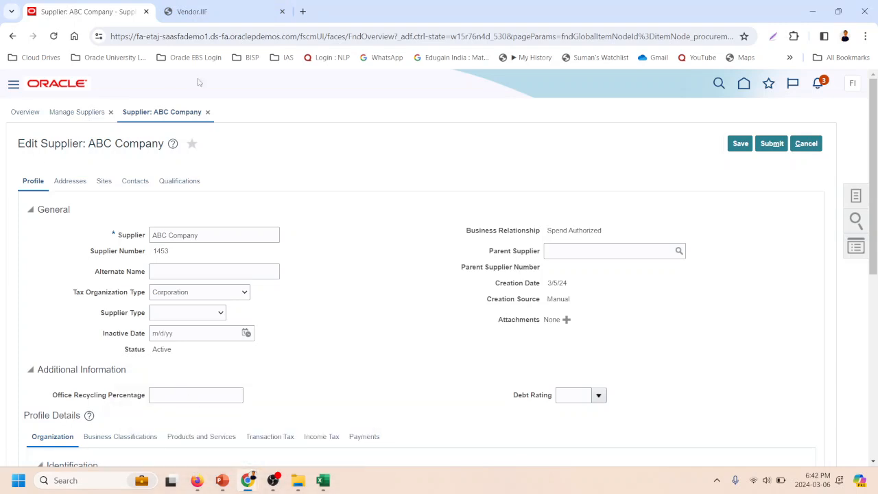
# - Return to Scheduled Processes from the Tools group, leaving the supplier record without saving, and look through the process list
pyautogui.click(15, 85)
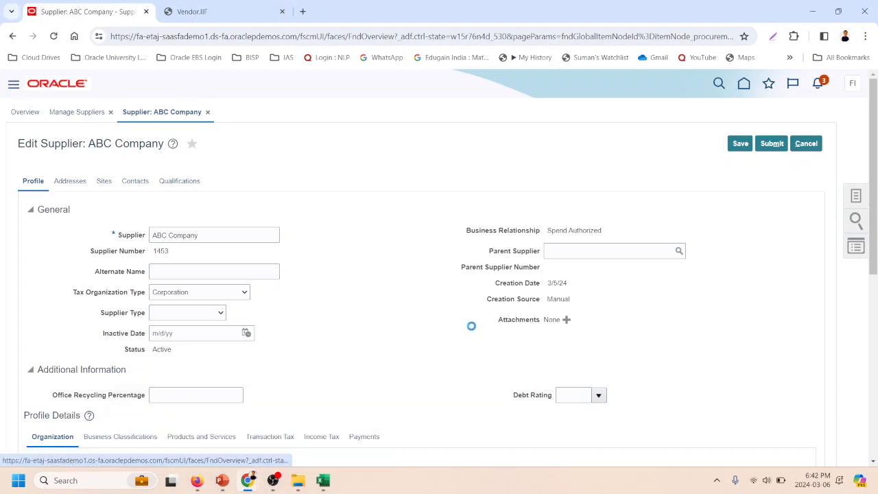
pyautogui.scroll(-3, 237, 325)
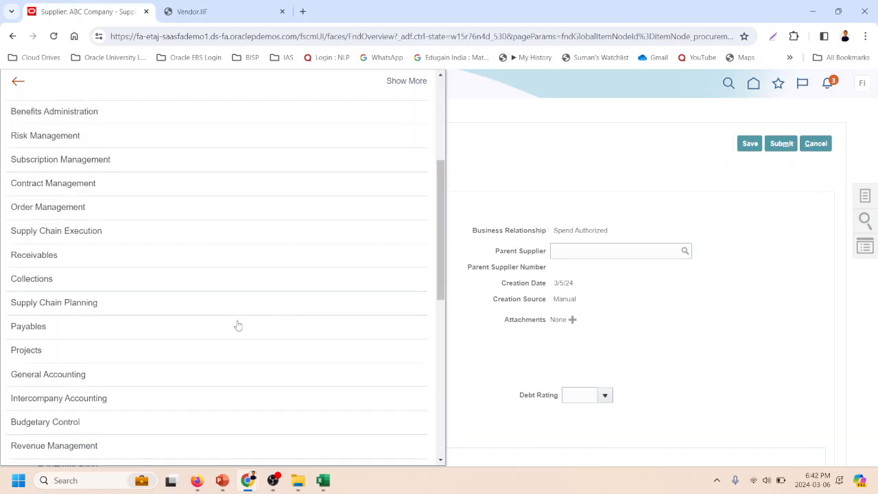
pyautogui.scroll(-10, 69, 366)
pyautogui.scroll(-1, 65, 368)
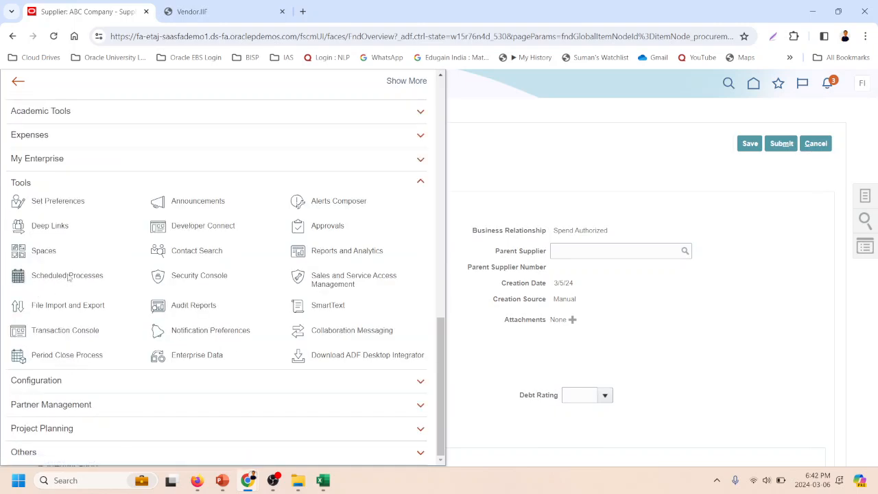
pyautogui.scroll(-4, 395, 287)
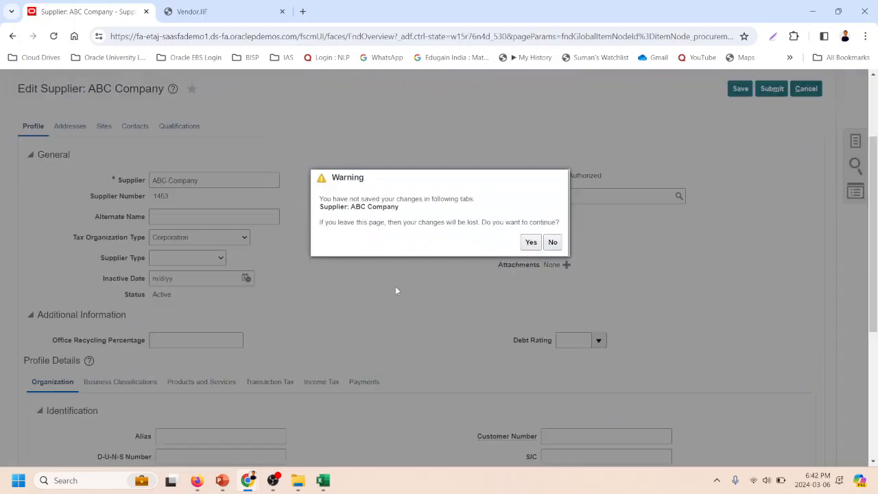
pyautogui.click(530, 297)
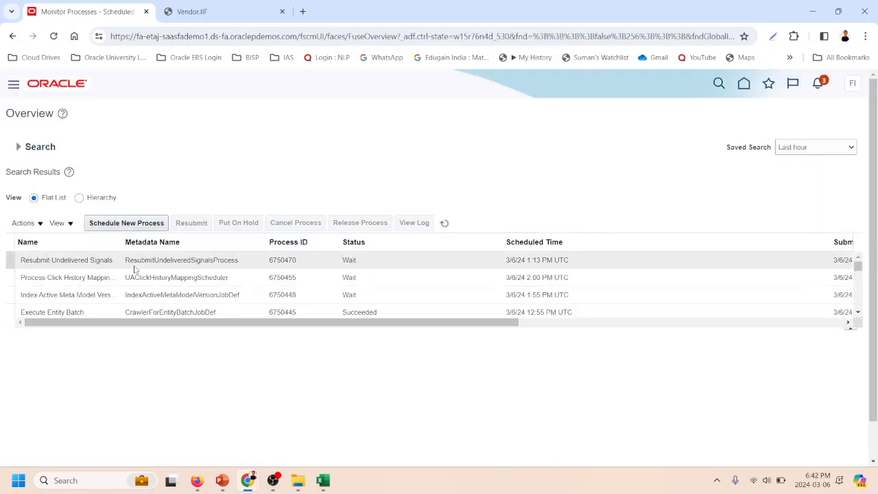
pyautogui.scroll(-3, 206, 302)
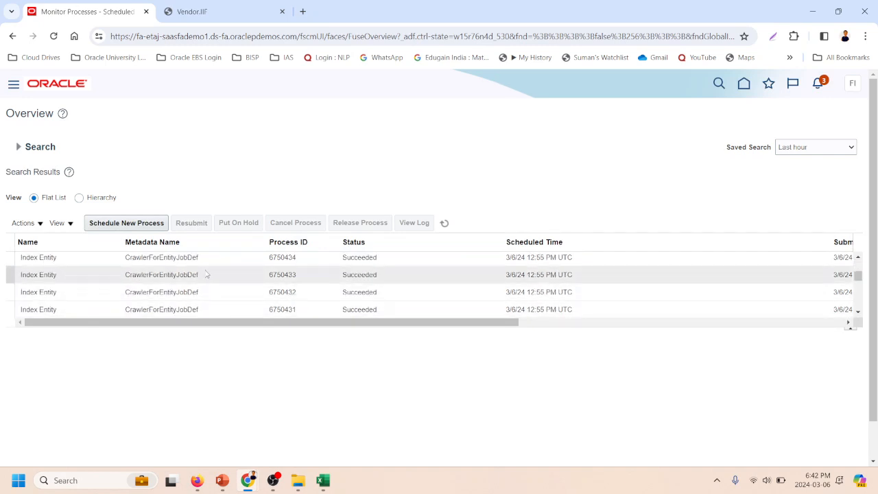
pyautogui.scroll(-5, 206, 264)
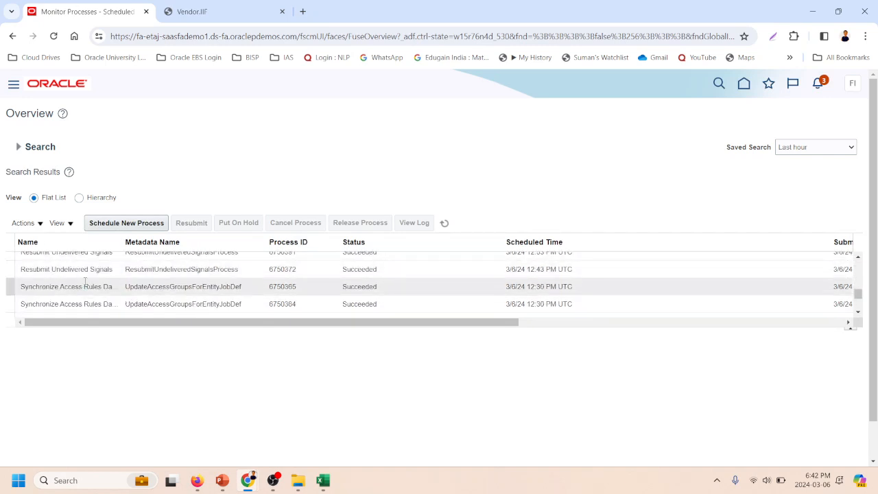
pyautogui.scroll(-1, 98, 281)
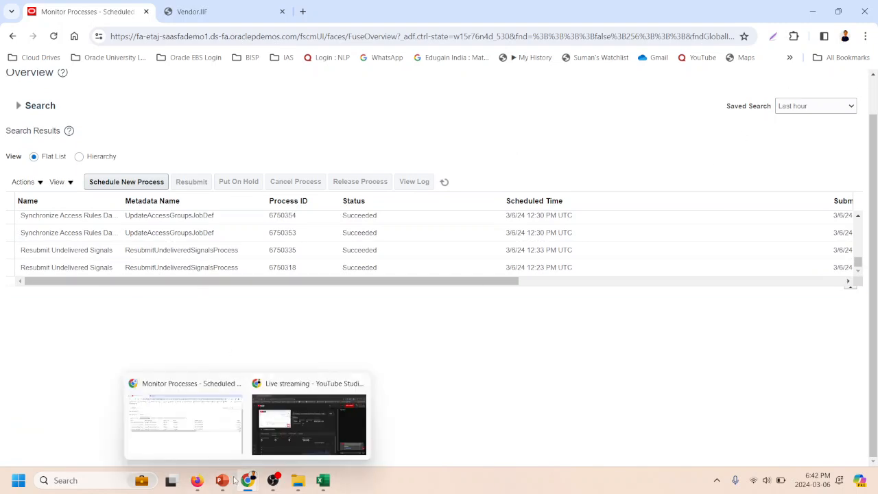
# - Switch to the Migration from QB to Fusion presentation in PowerPoint and show the slide on verifying the migrated data
pyautogui.moveTo(222, 480)
pyautogui.click(257, 383)
pyautogui.scroll(-1, 361, 263)
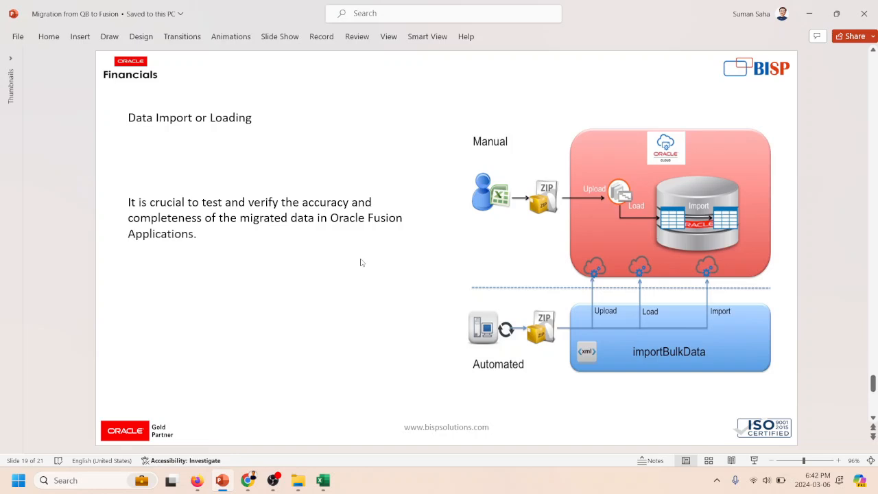